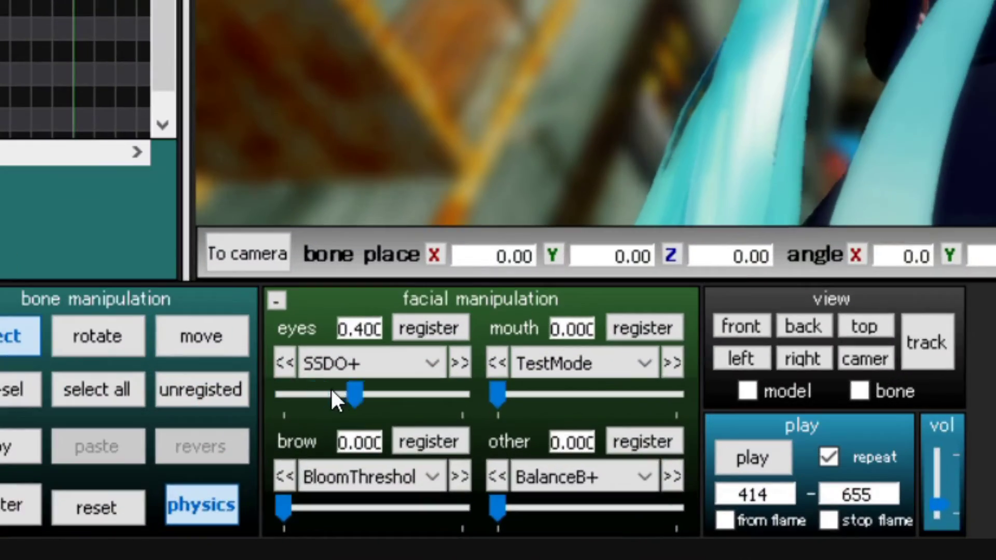
# Set the SSDO+ morph to 0.6, BloomThreshold to 0.6 and BalanceB+ to 0.2, registering the BloomThreshold and BalanceB+ values.
pyautogui.click(395, 394)
pyautogui.click(357, 507)
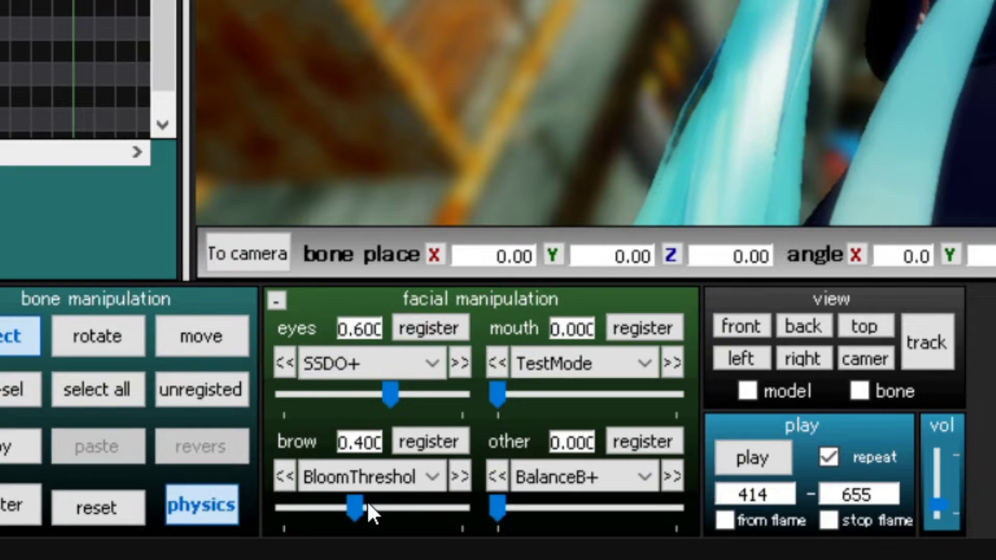
pyautogui.click(367, 505)
pyautogui.click(416, 442)
pyautogui.click(534, 509)
pyautogui.click(630, 447)
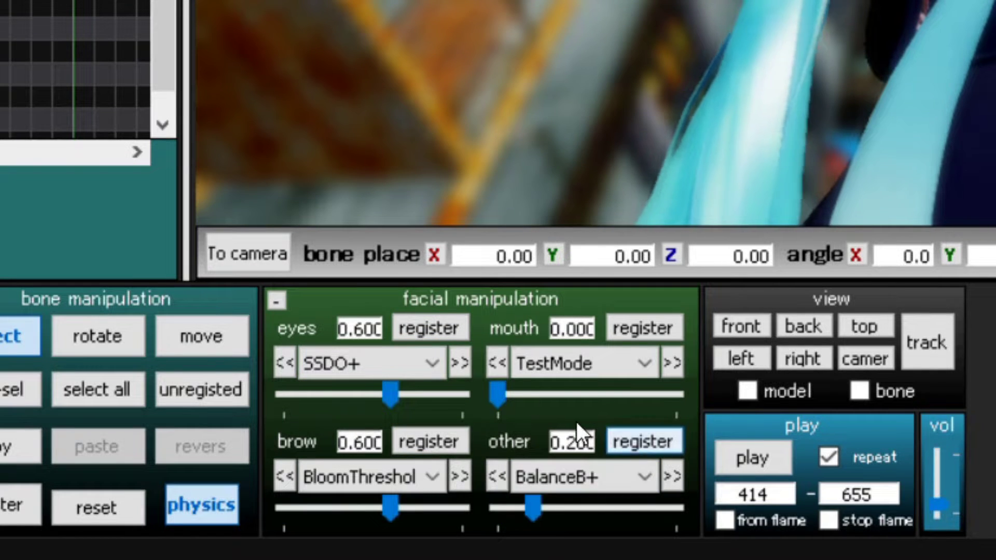
pyautogui.click(252, 255)
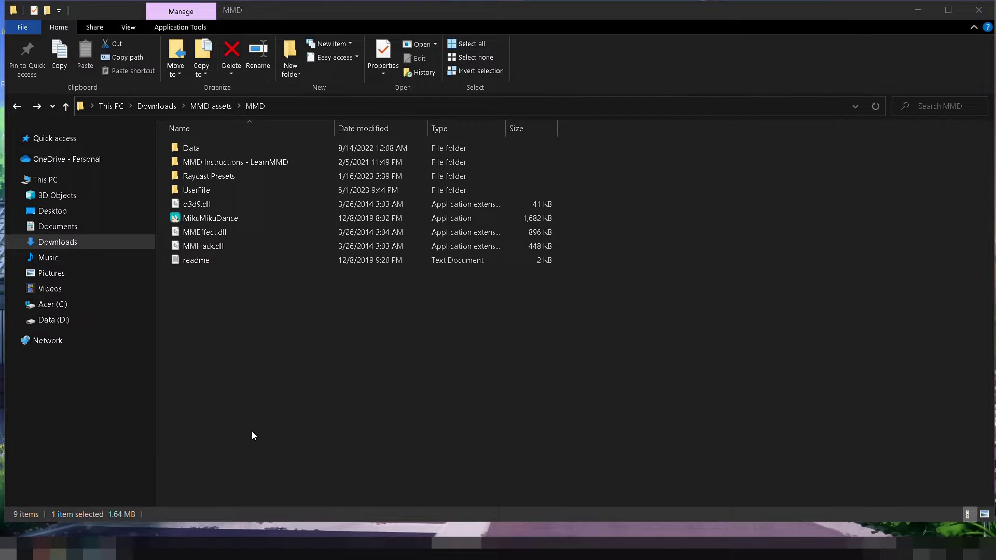
# Launch MikuMikuDance from the MMD folder and check that the MMEffect options are available.
pyautogui.doubleClick(227, 218)
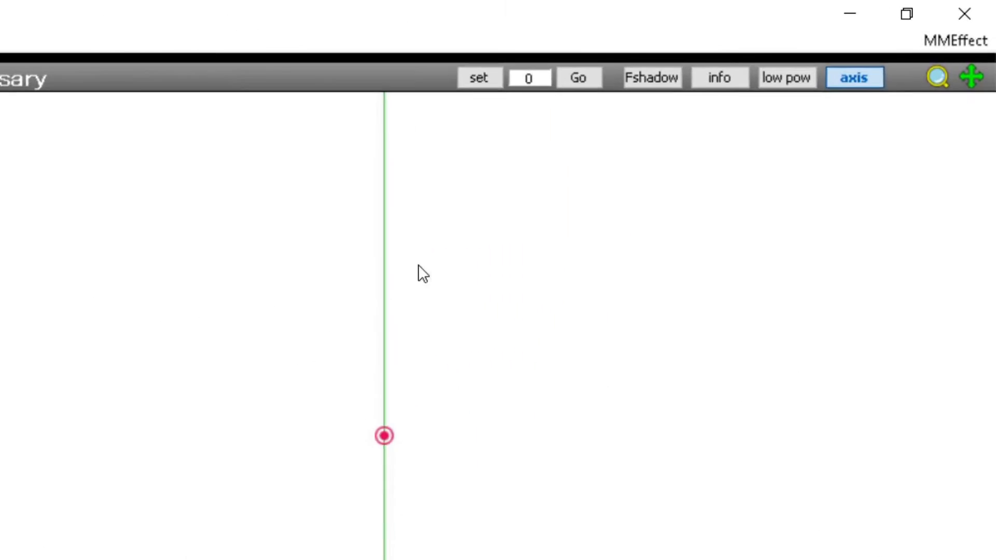
pyautogui.click(906, 53)
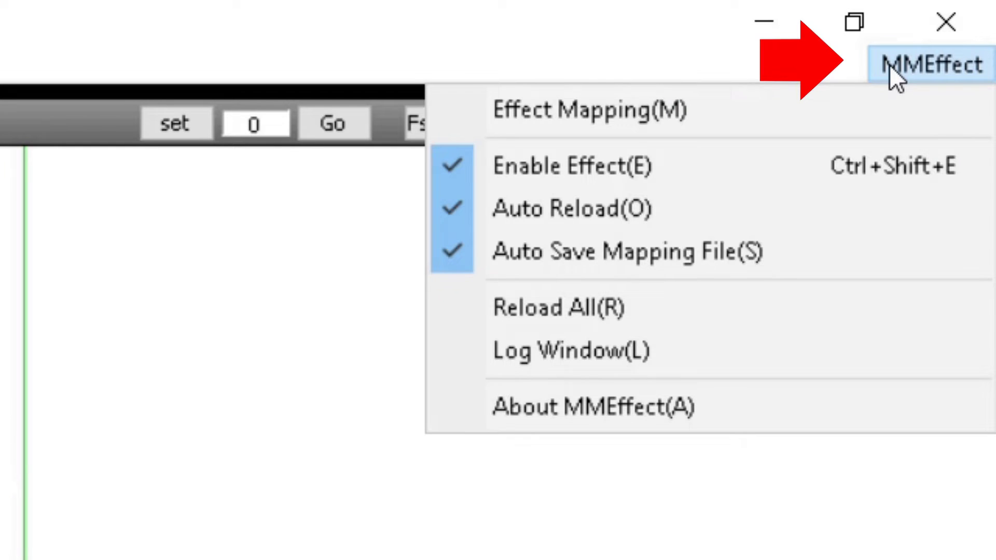
pyautogui.click(771, 117)
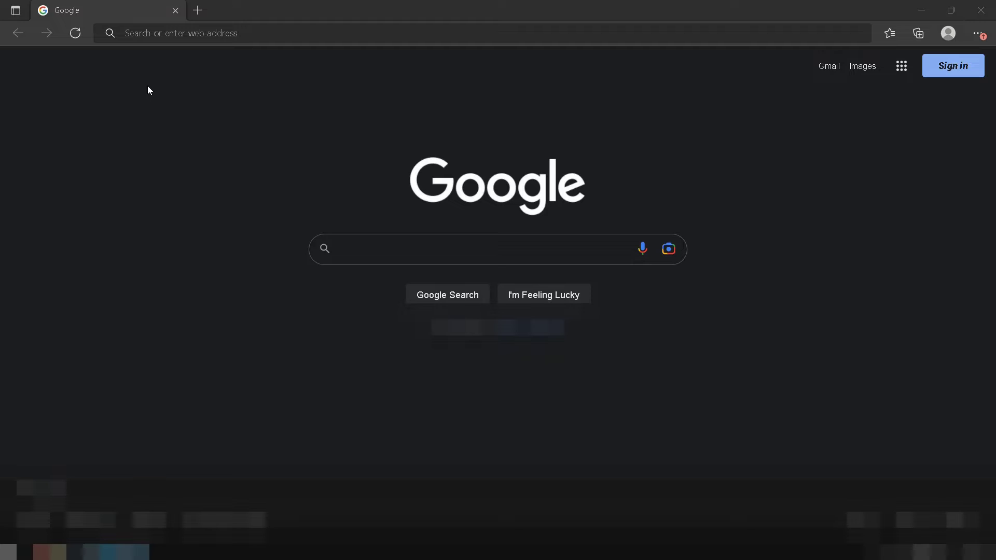
pyautogui.click(157, 34)
pyautogui.write('www.github.co')
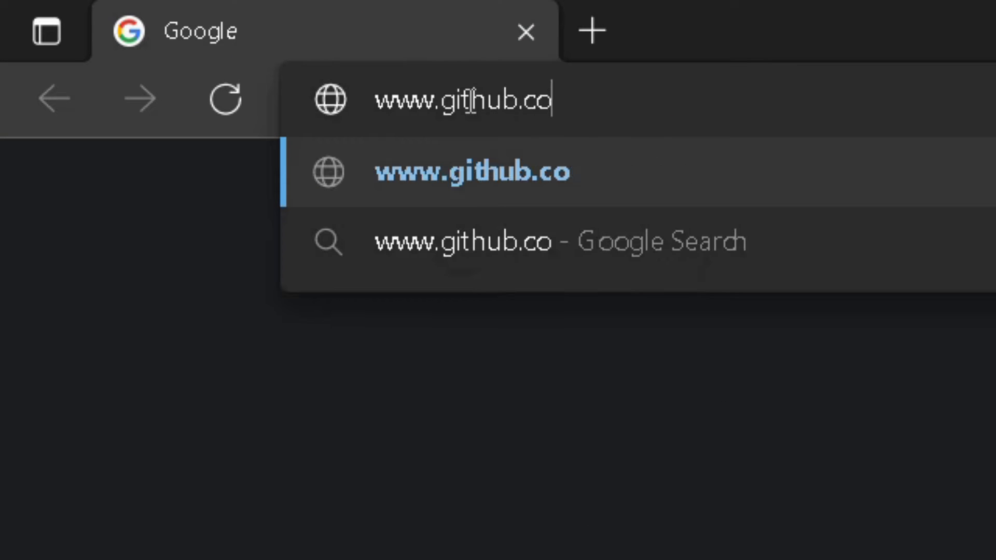
pyautogui.write('m/ray-cast/r')
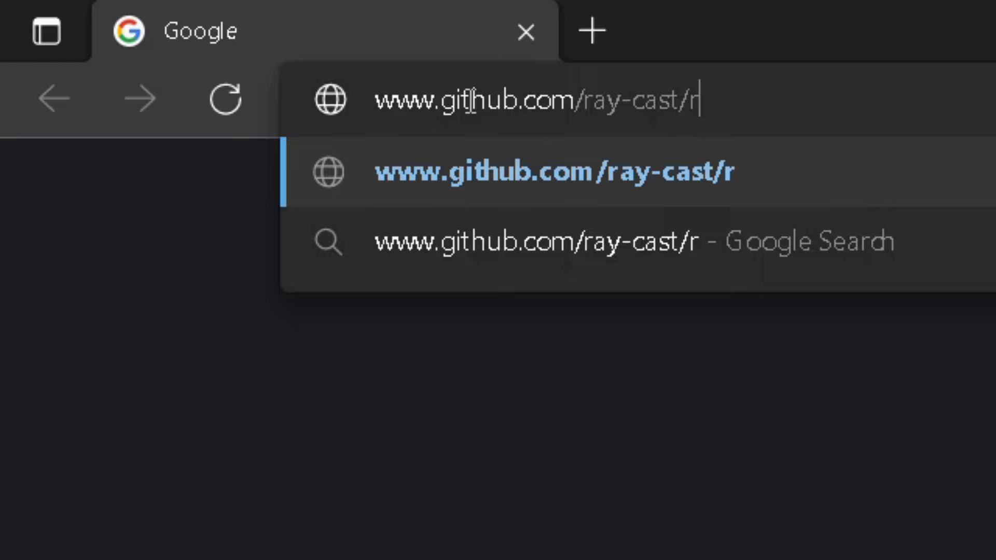
pyautogui.write('ay-mmd/releases')
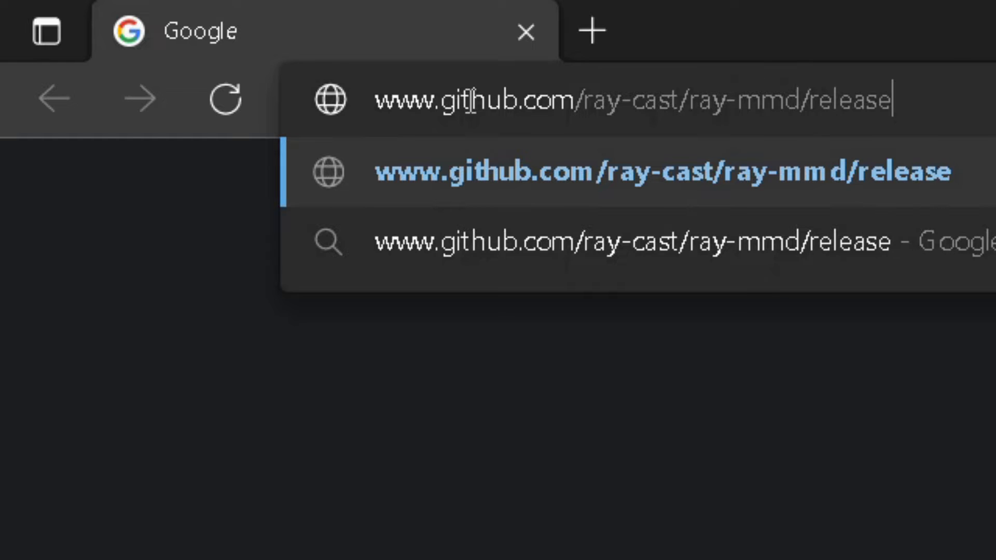
pyautogui.press('Return')
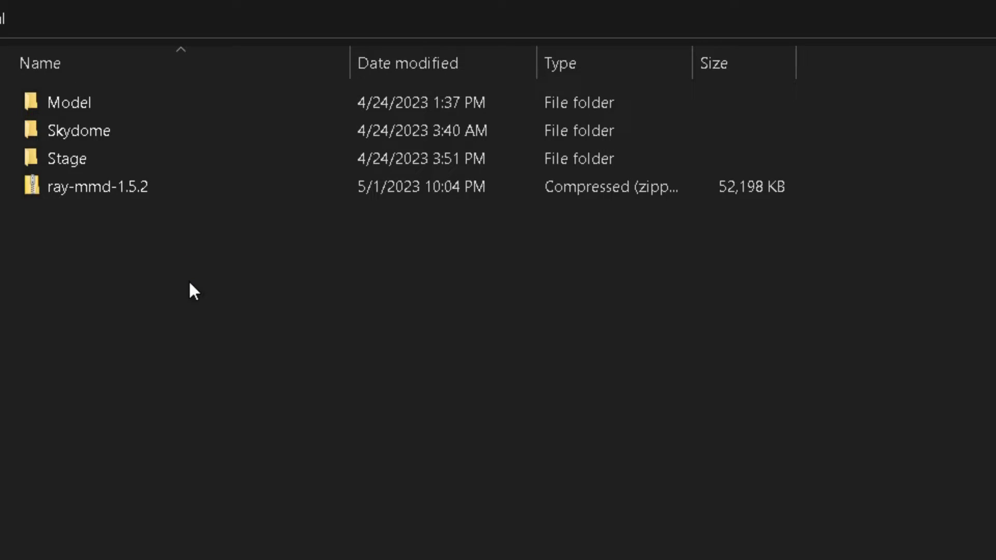
# Extract the ray-mmd-1.5.2 archive in File Explorer and open the extracted folder.
pyautogui.rightClick(59, 186)
pyautogui.click(143, 447)
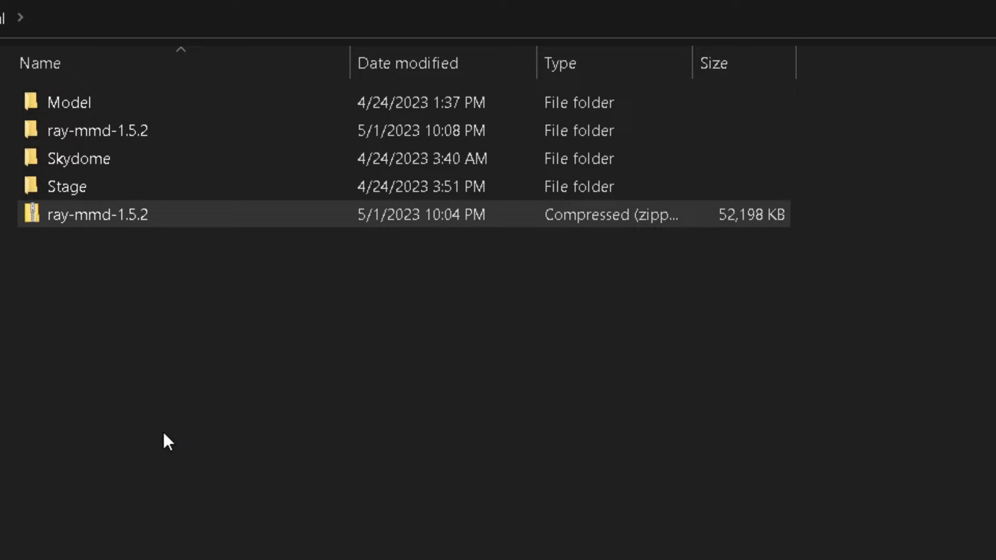
pyautogui.doubleClick(102, 129)
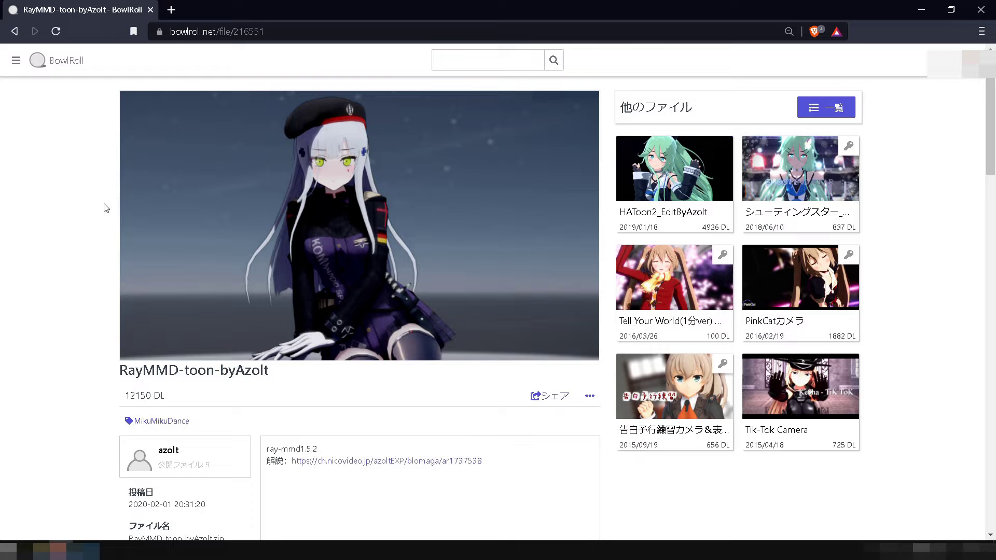
# Find the RayMMD-toon-byAzolt download on BowlRoll and extract its archive into the Ray-MMD Tutorial folder.
pyautogui.scroll(-7, 105, 208)
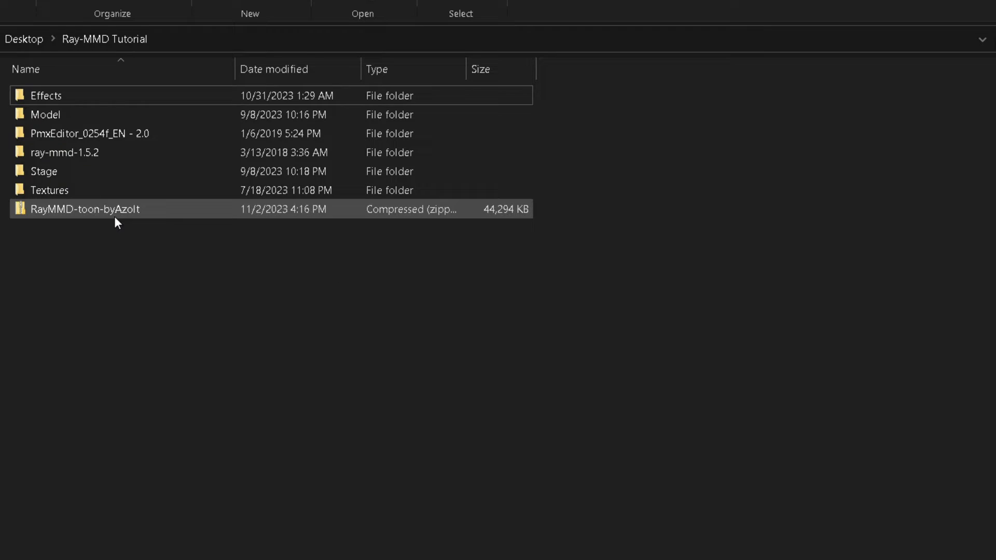
pyautogui.rightClick(114, 214)
pyautogui.click(155, 314)
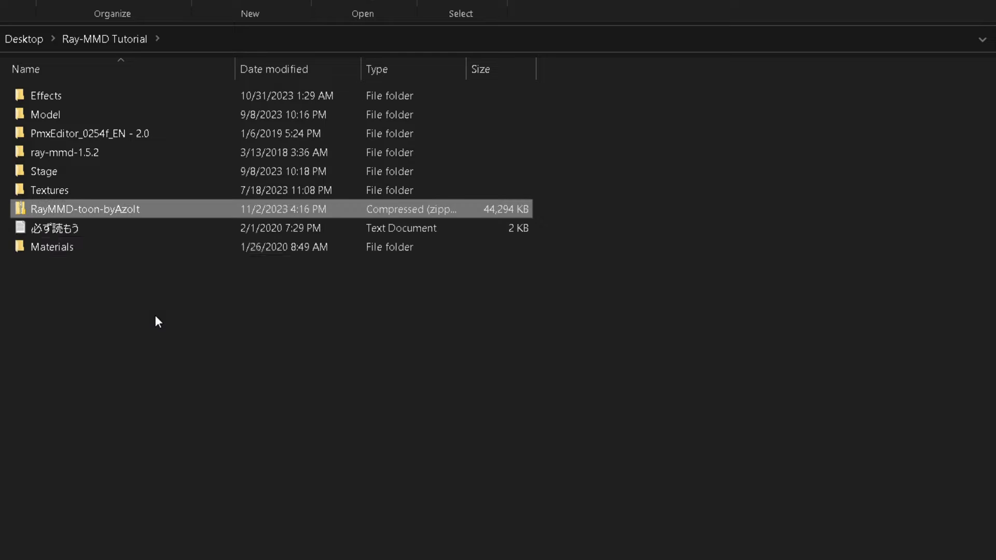
# Copy the Toon folder from the extracted Materials folder into the Materials folder of ray-mmd-1.5.2.
pyautogui.doubleClick(73, 248)
pyautogui.rightClick(54, 97)
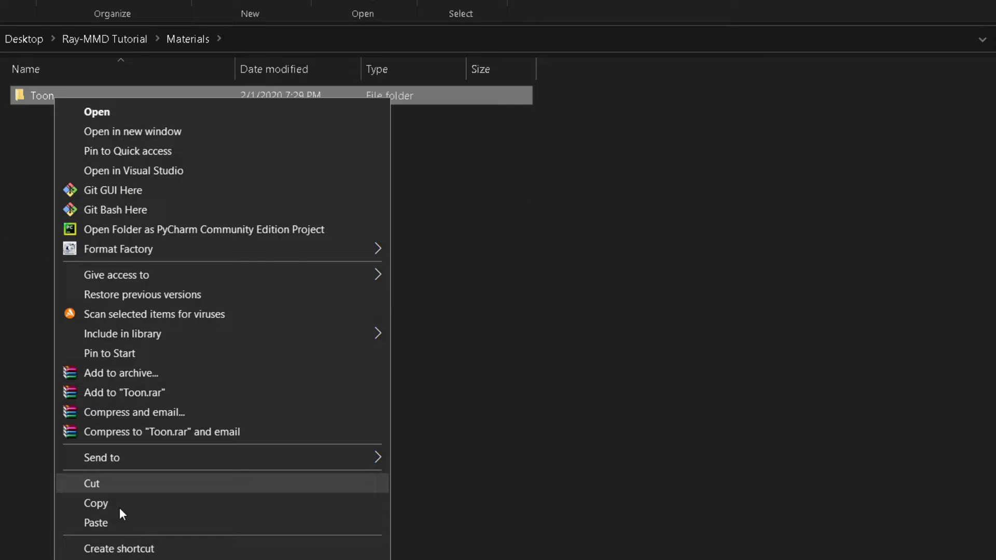
pyautogui.click(123, 502)
pyautogui.click(96, 38)
pyautogui.doubleClick(73, 170)
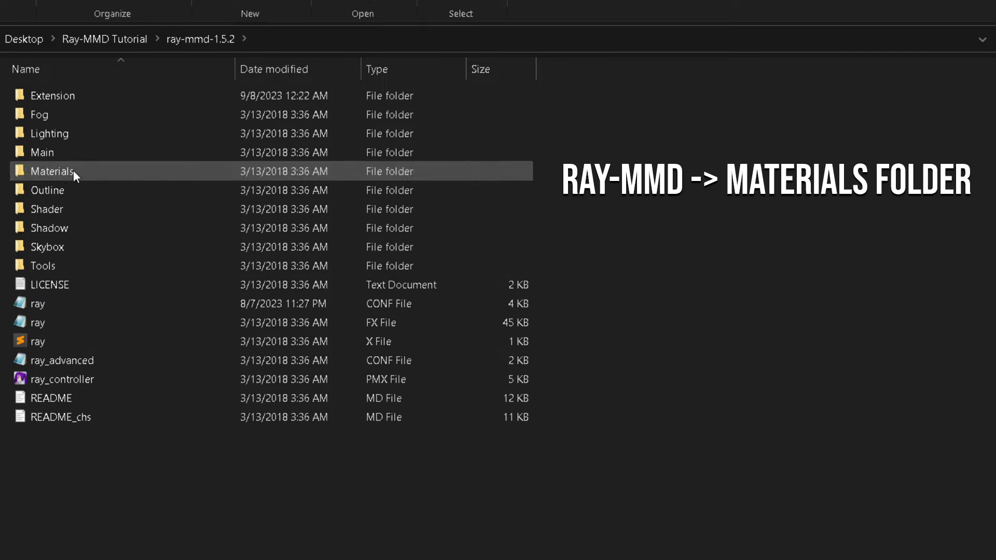
pyautogui.doubleClick(73, 170)
pyautogui.rightClick(112, 478)
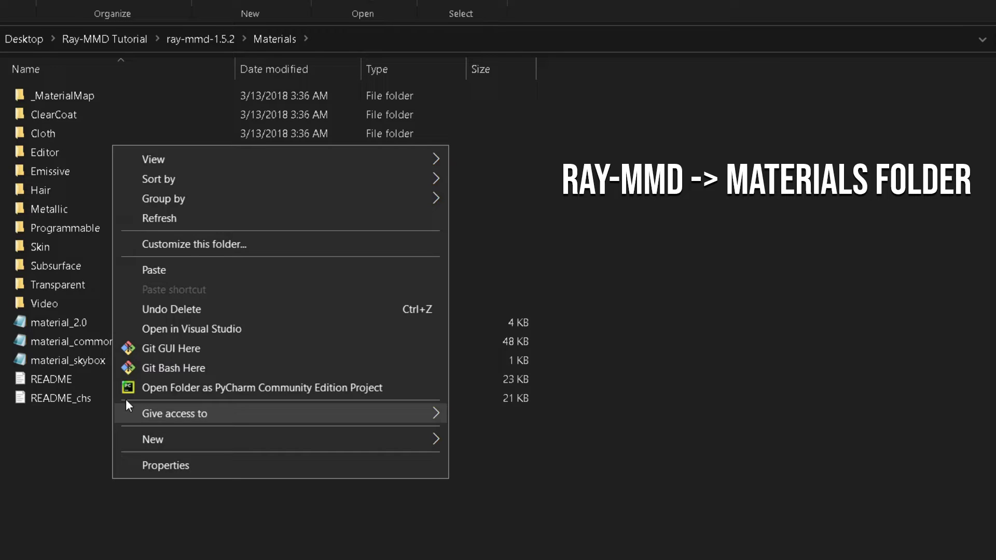
pyautogui.click(157, 270)
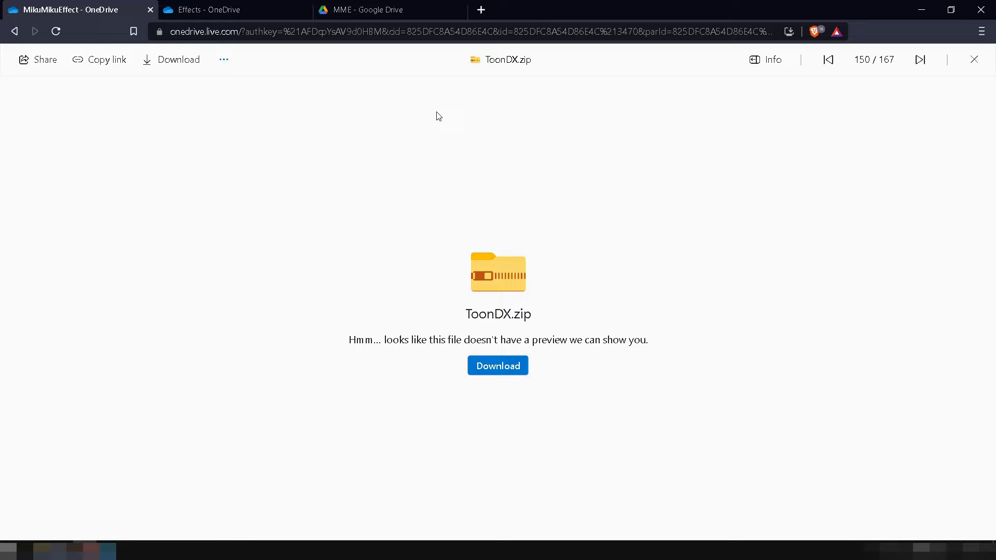
# Download PowerDOF_v006.zip from the shared MME folder on Google Drive.
pyautogui.click(228, 7)
pyautogui.click(383, 9)
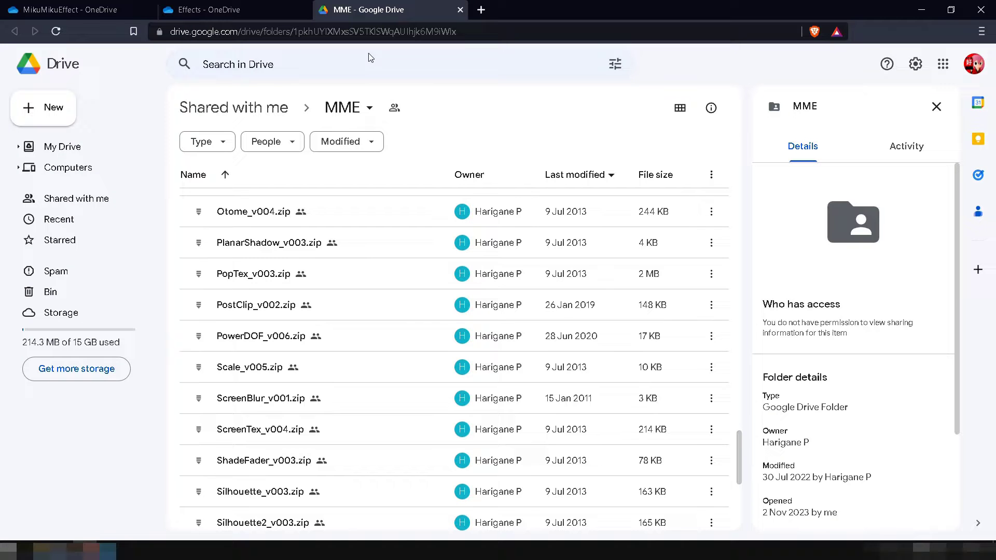
pyautogui.click(278, 335)
pyautogui.rightClick(278, 331)
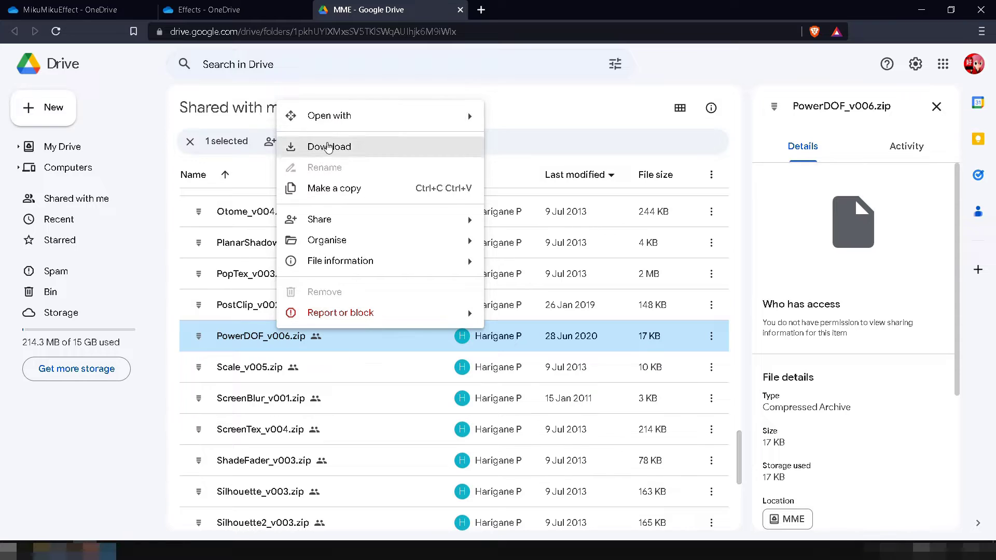
pyautogui.click(328, 148)
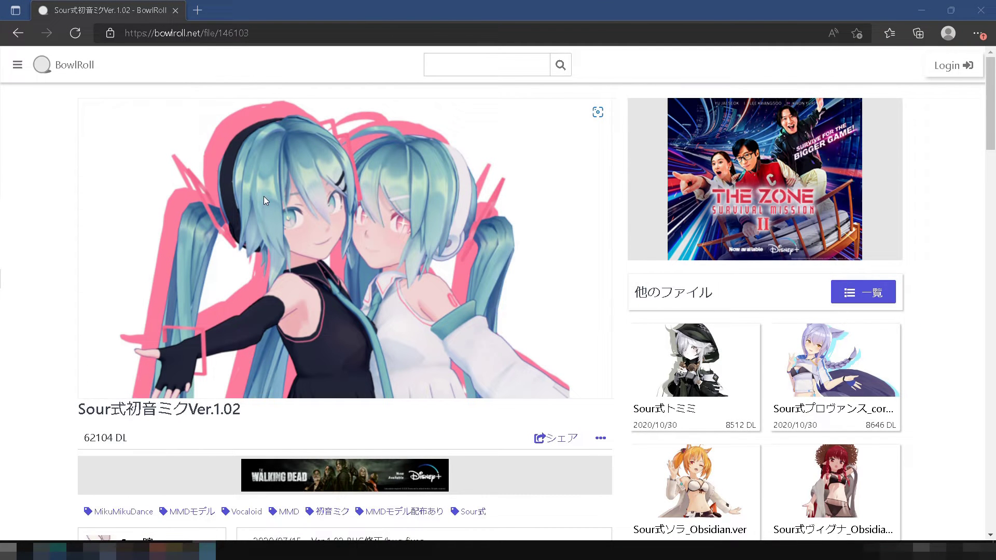
# Download the Sour式初音ミクVer.1.02 model from BowlRoll and look for the download of the 騒がしい裏路地ステージ stage.
pyautogui.scroll(-10, 264, 200)
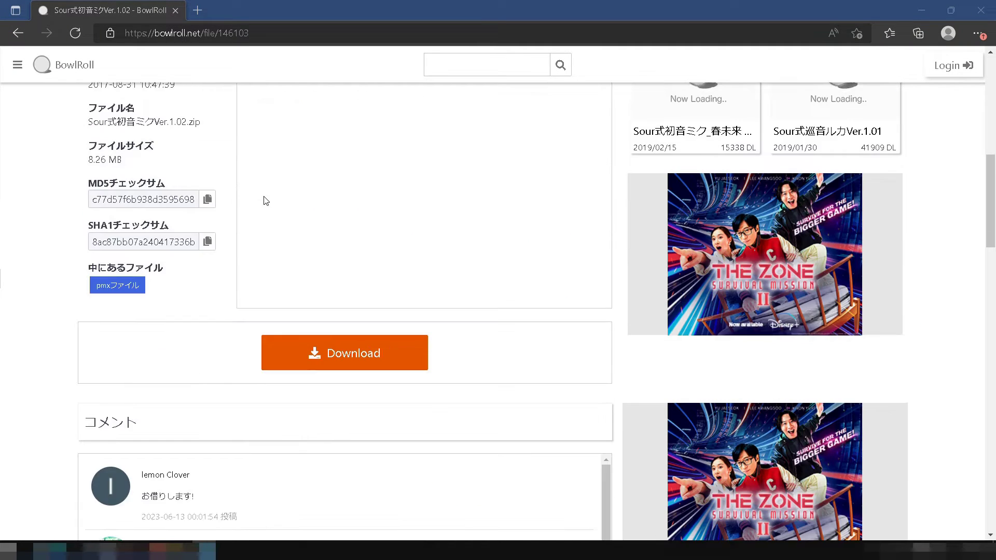
pyautogui.click(315, 352)
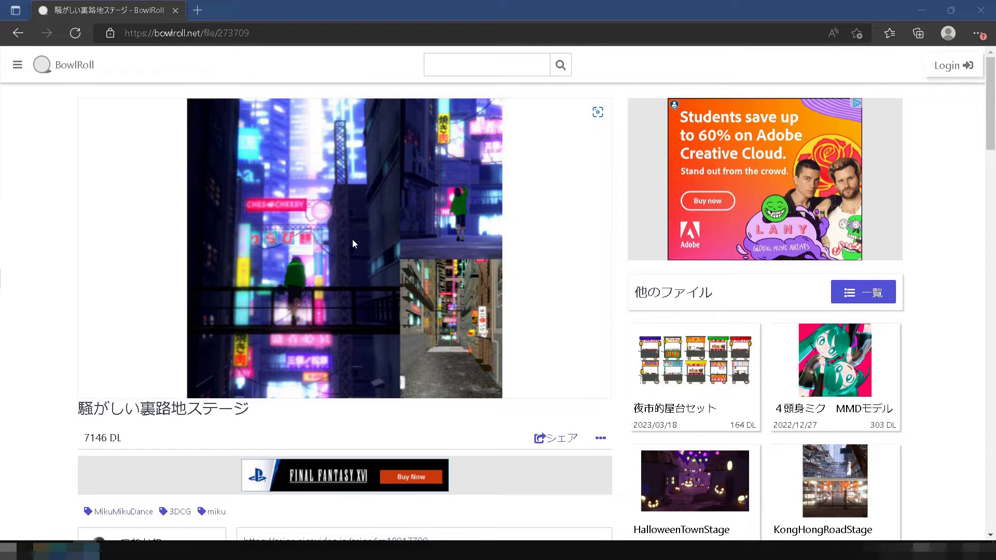
pyautogui.scroll(-10, 365, 354)
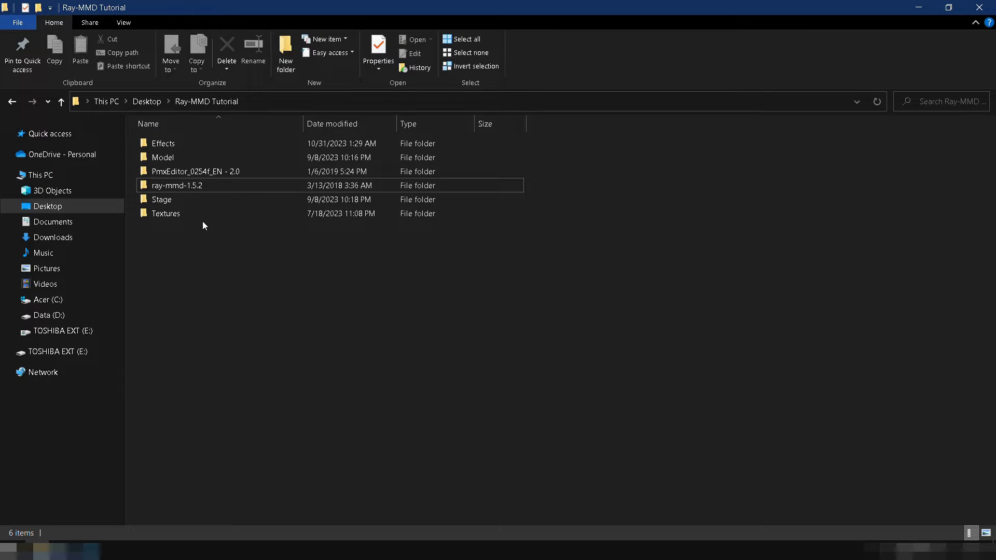
# Duplicate the ray-mmd-1.5.2 folder within Ray-MMD Tutorial and rename the copy to ray-mmd-1.5.2 toon.
pyautogui.rightClick(209, 186)
pyautogui.click(245, 467)
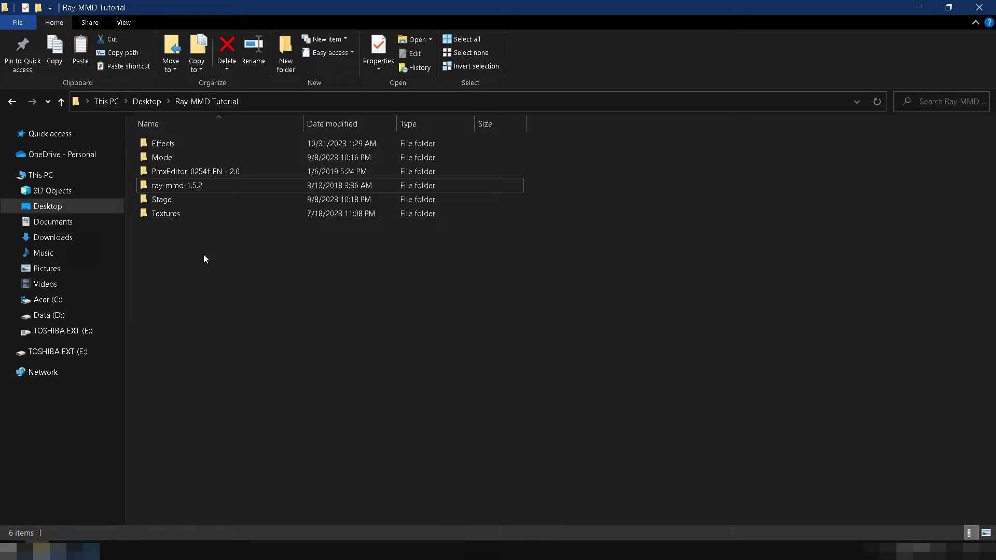
pyautogui.rightClick(203, 254)
pyautogui.click(229, 344)
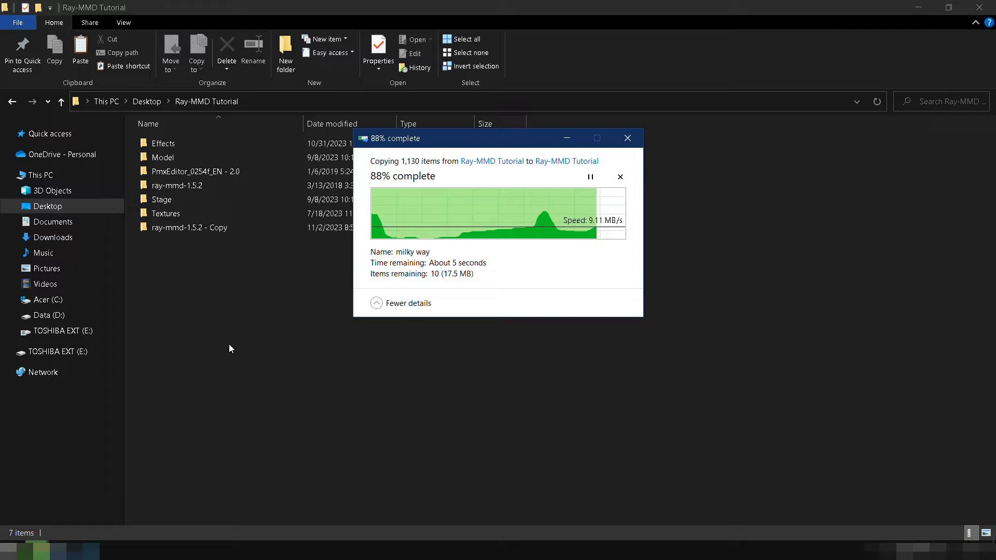
pyautogui.click(227, 228)
pyautogui.moveTo(227, 228); pyautogui.dragTo(213, 226)
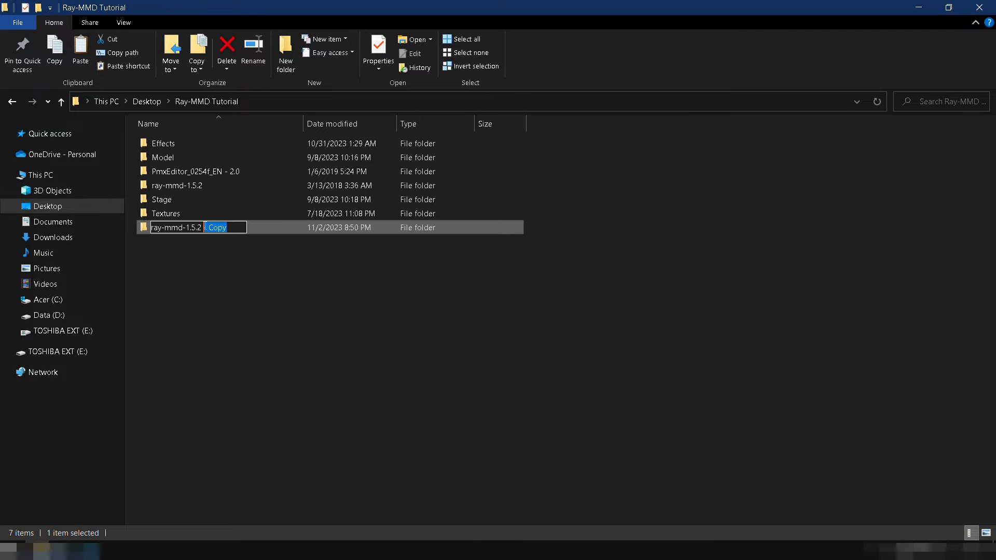
pyautogui.write('toon')
pyautogui.press('Return')
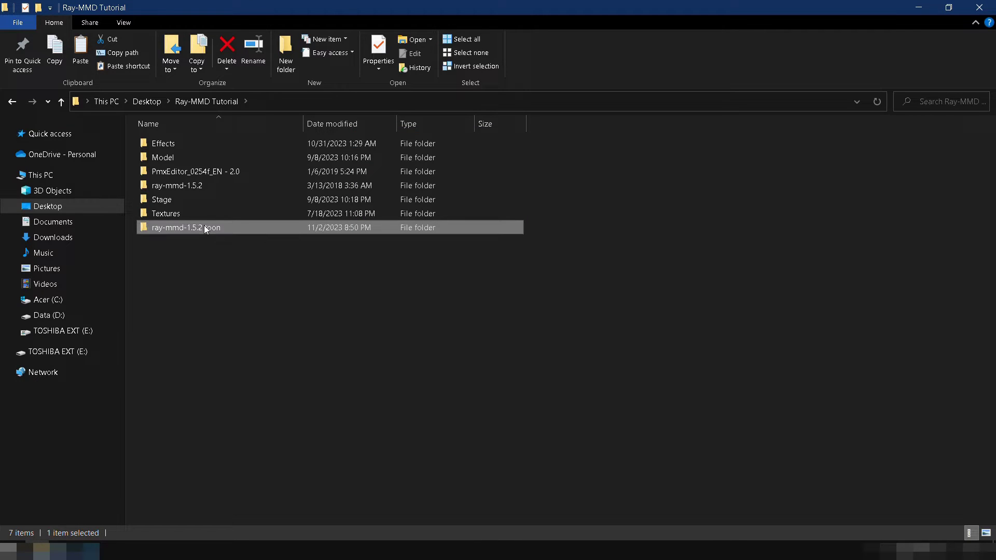
# Open the ray CONF file from the ray-mmd-1.5.2 toon folder in Notepad and set OUTLINE_QUALITY to 3.
pyautogui.doubleClick(205, 227)
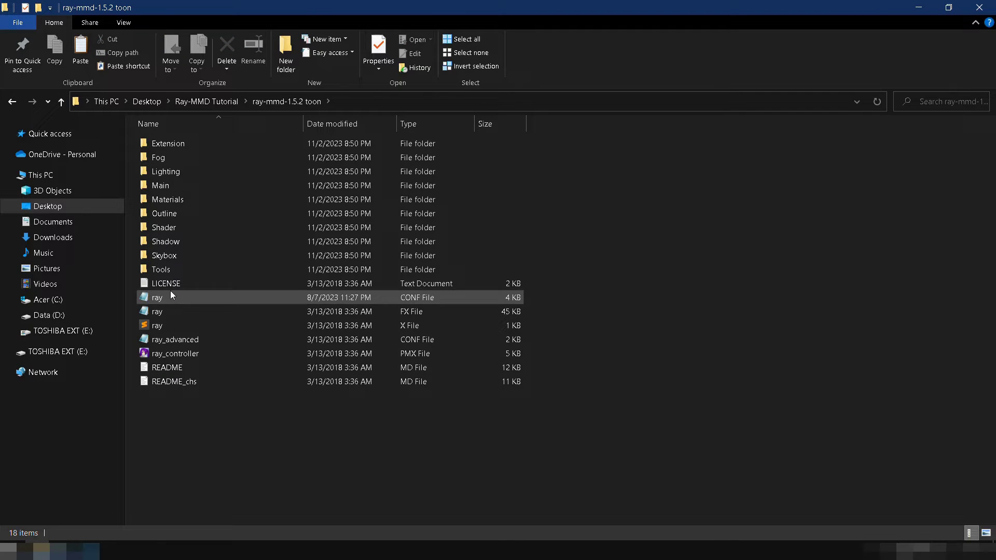
pyautogui.doubleClick(171, 292)
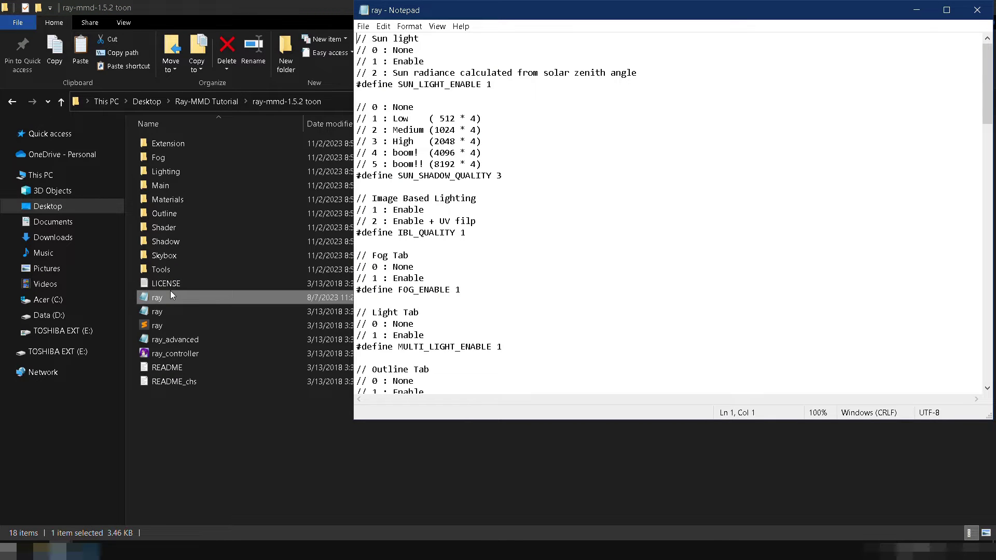
pyautogui.click(495, 203)
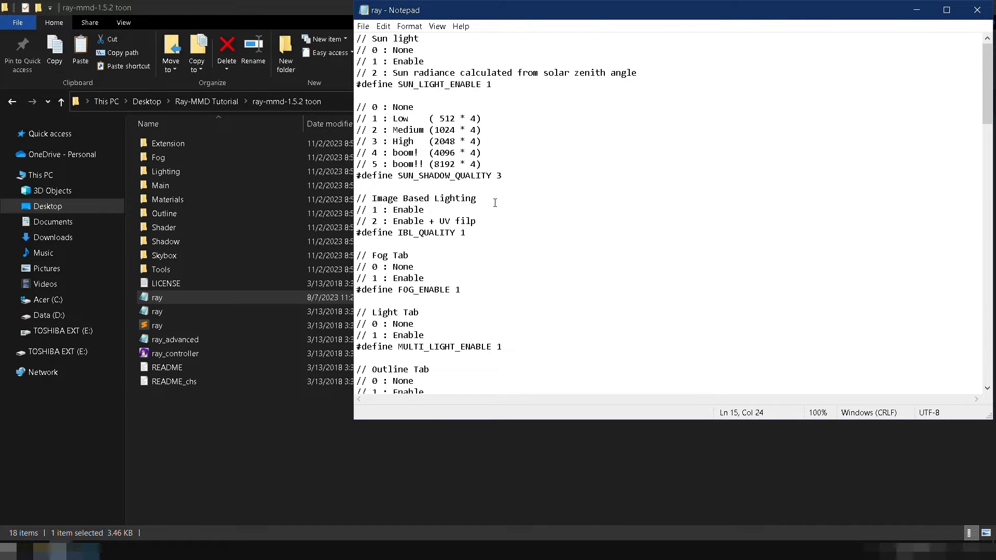
pyautogui.scroll(-3, 495, 203)
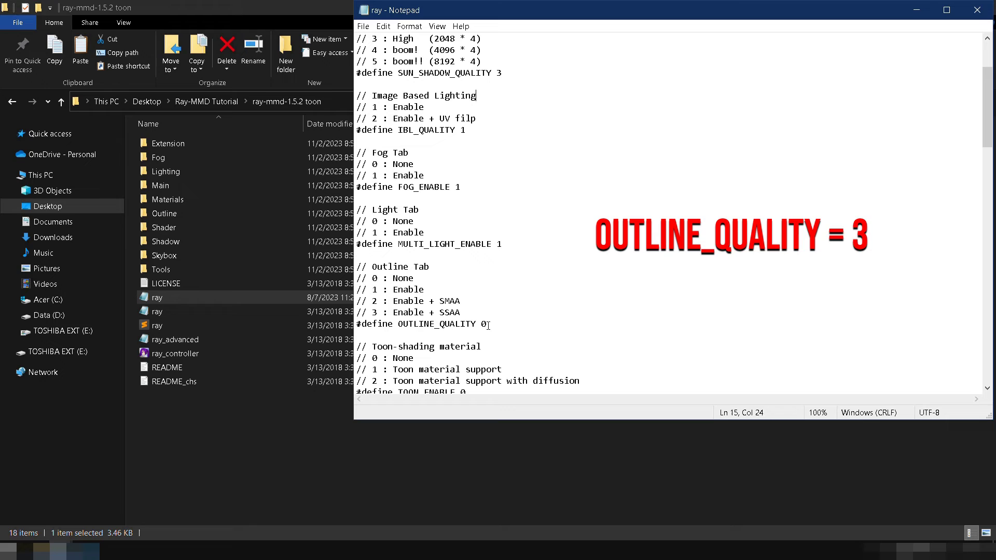
pyautogui.press('BackSpace')
pyautogui.write('3')
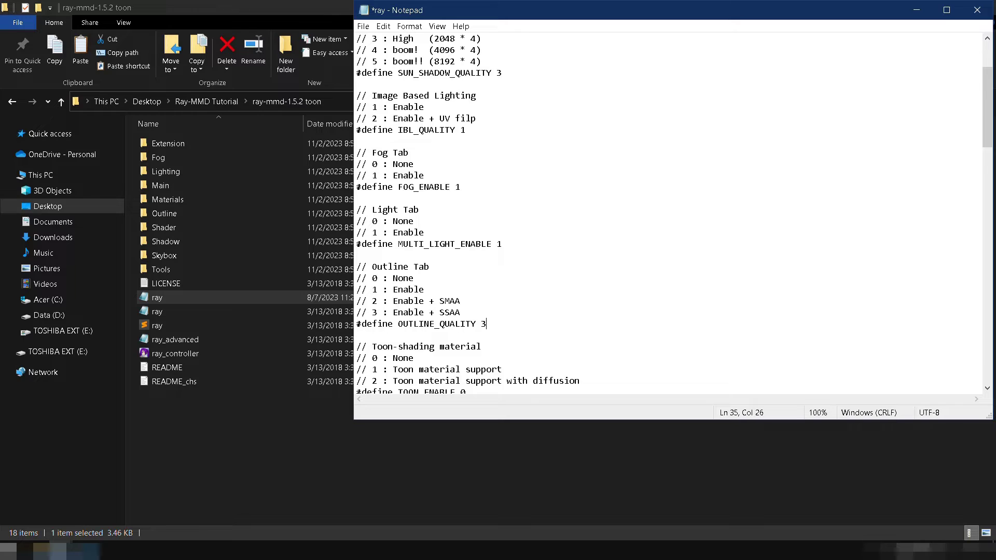
# Set TOON_ENABLE to 2 in the toon-shading material section of the ray configuration file.
pyautogui.scroll(-2, 669, 213)
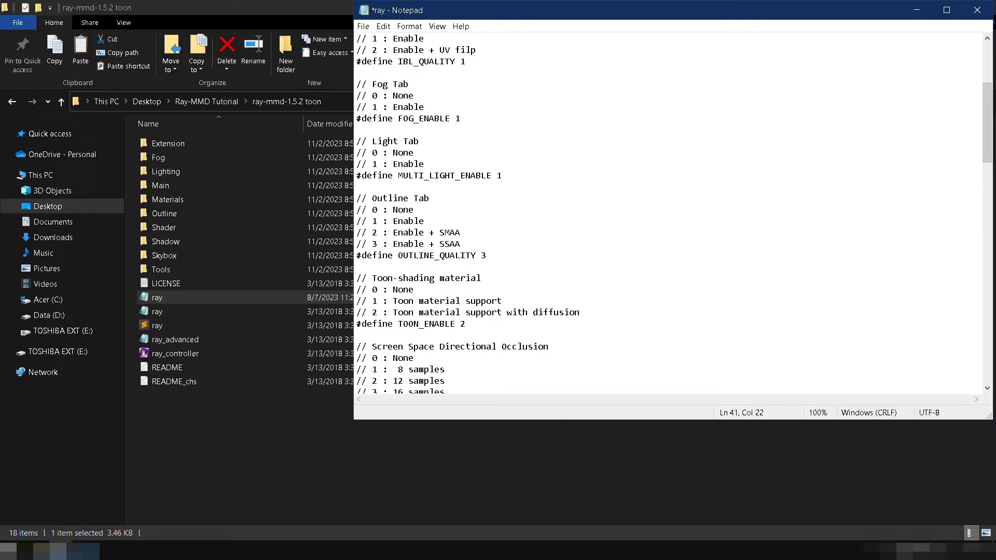
pyautogui.scroll(-5, 674, 213)
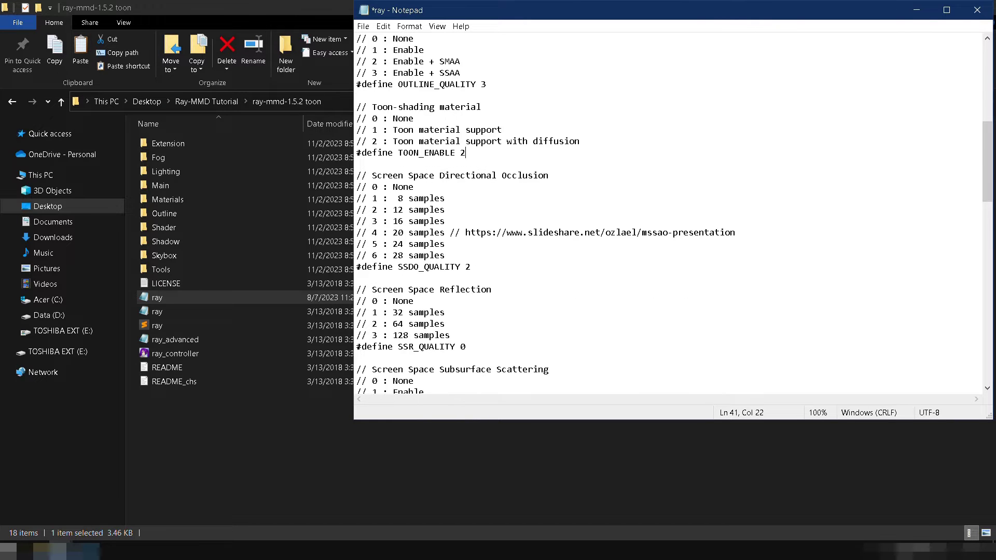
# Set SSSS_QUALITY to 0 in the Screen Space Subsurface Scattering section and save the ray configuration file.
pyautogui.scroll(-2, 470, 332)
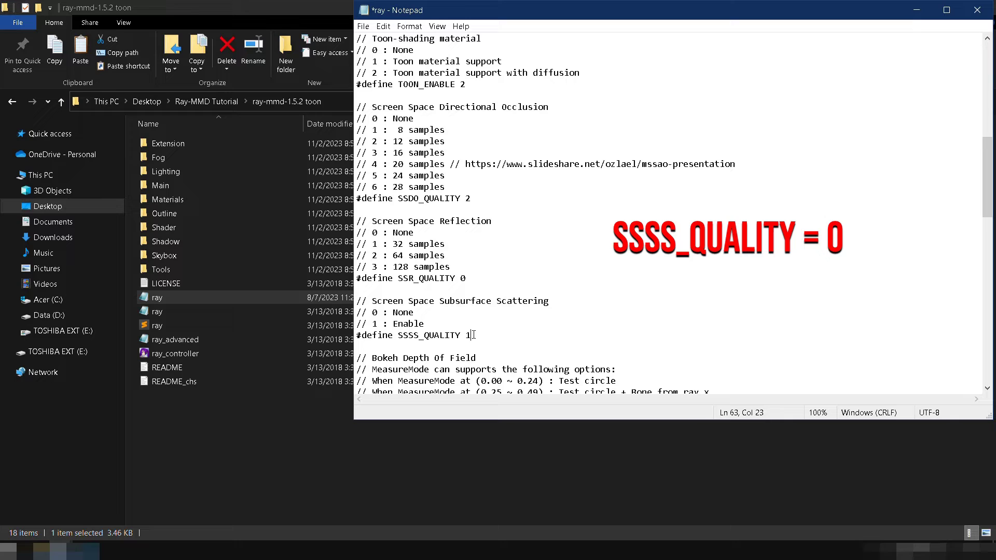
pyautogui.write('0')
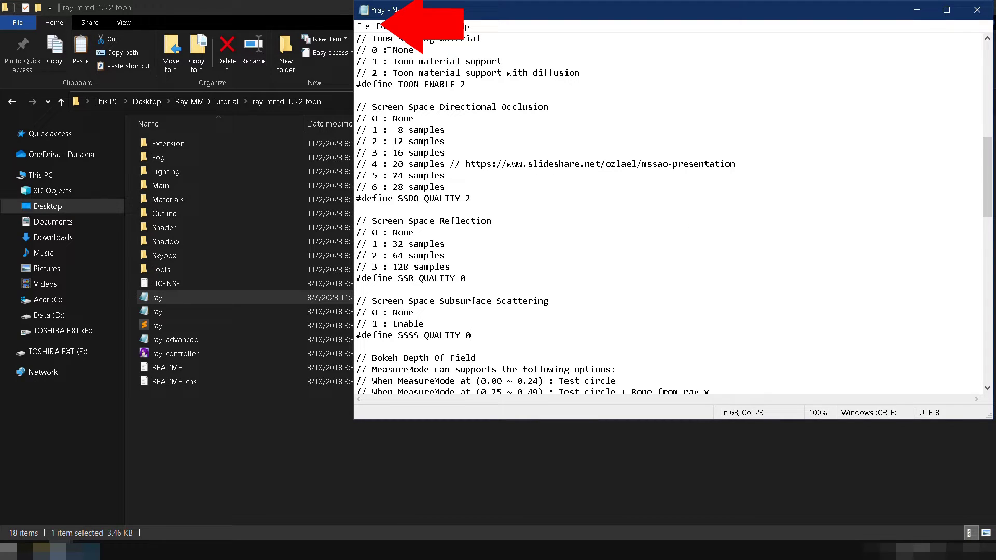
pyautogui.click(363, 27)
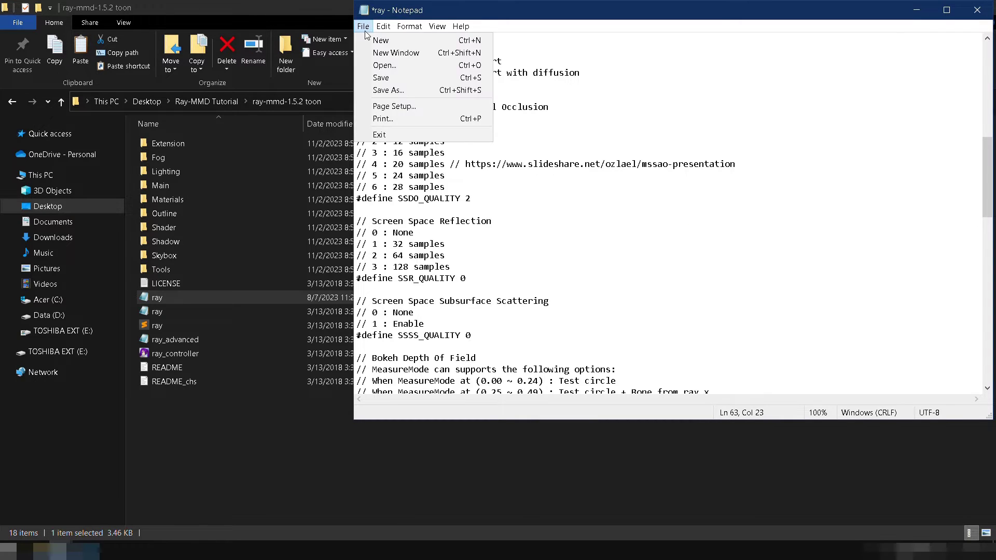
pyautogui.click(380, 78)
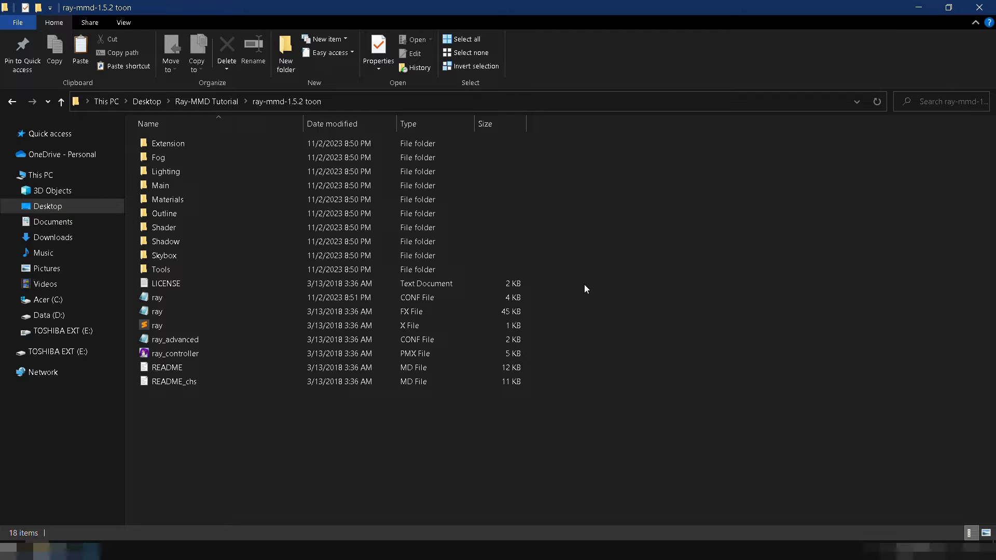
# Open the material_2.0 FX file from the Materials folder of ray-mmd-1.5.2 toon in Notepad.
pyautogui.doubleClick(218, 202)
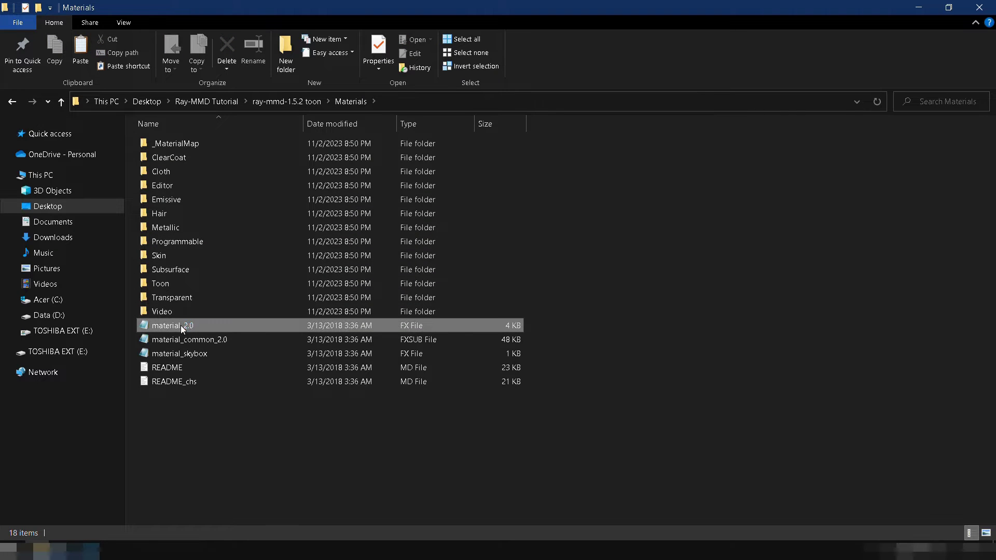
pyautogui.doubleClick(181, 325)
pyautogui.click(564, 268)
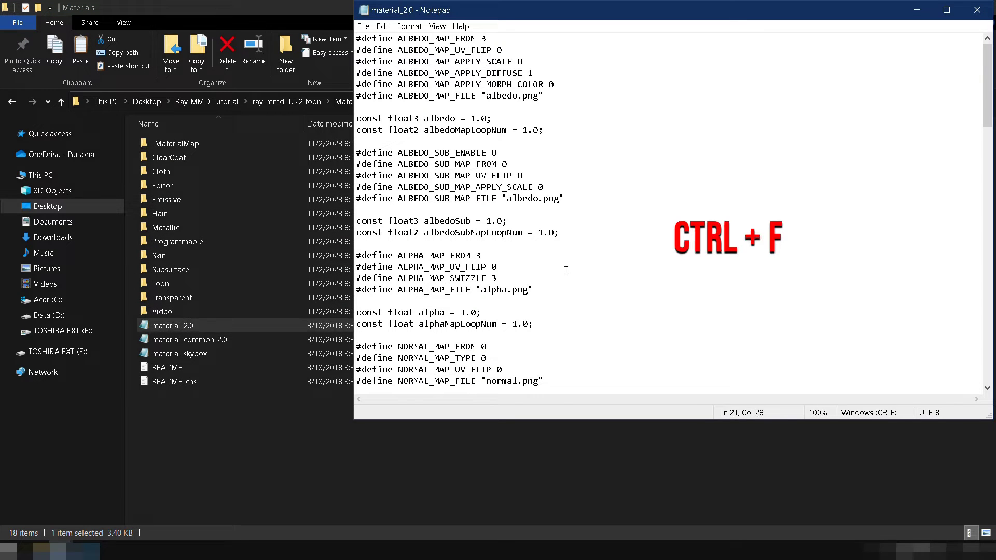
# Find CUSTOM in the material_2.0 file and set CUSTOM_ENABLE to 9.
pyautogui.hotkey('ctrl', 'f')
pyautogui.write('CUSTOM')
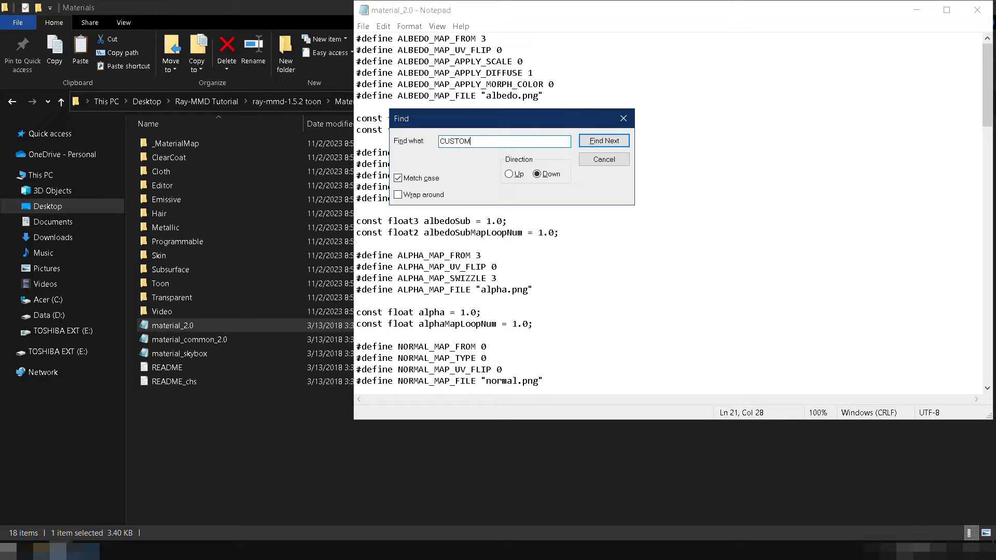
pyautogui.click(603, 141)
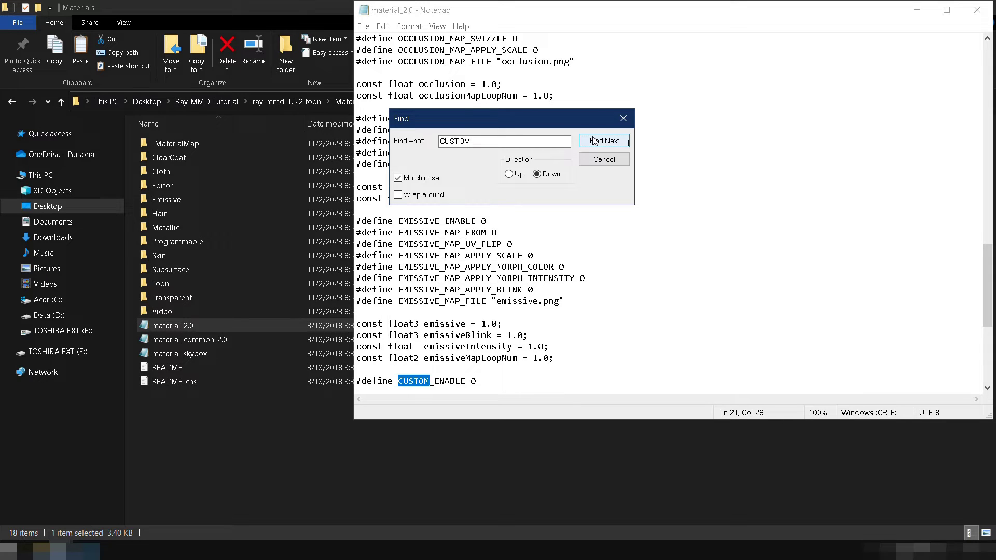
pyautogui.click(491, 380)
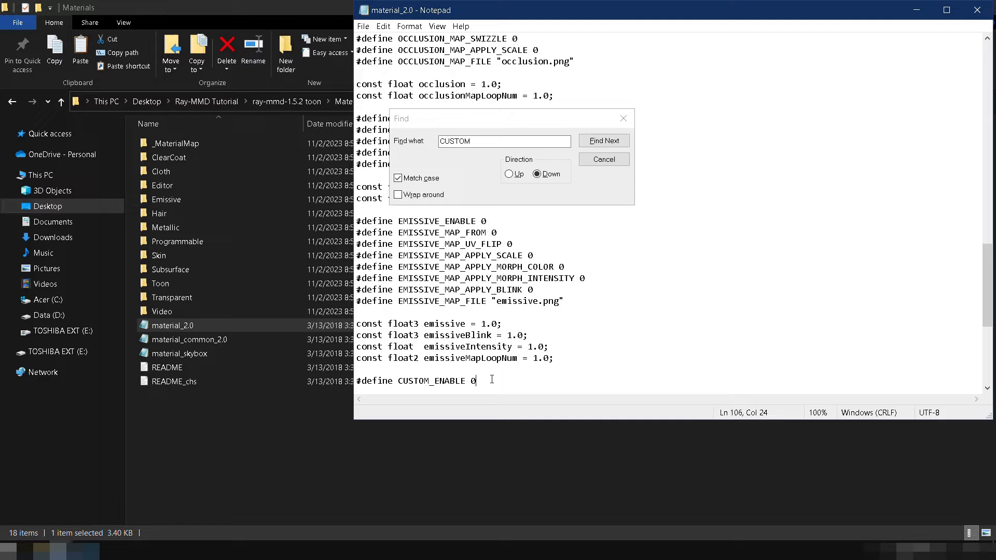
pyautogui.press('BackSpace')
pyautogui.write('9')
# Set customA to 0.75 and customB to 0.5 in the material_2.0 file, save it and close Notepad.
pyautogui.scroll(-5, 669, 212)
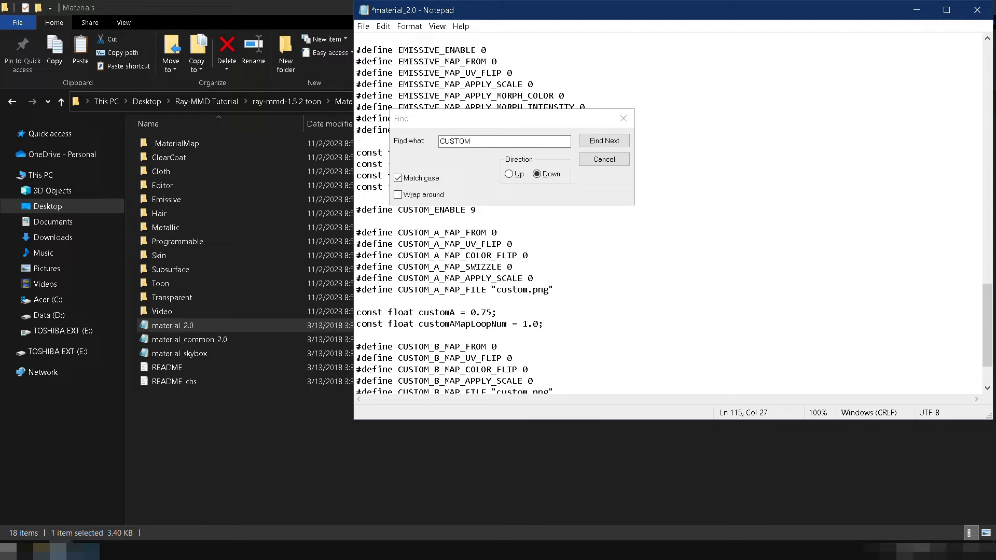
pyautogui.scroll(-2, 669, 212)
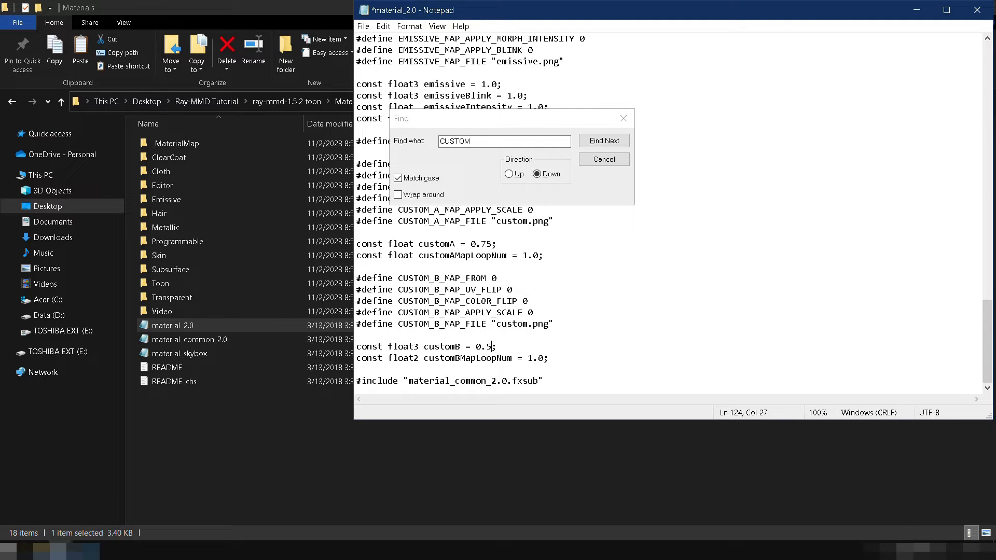
pyautogui.click(363, 26)
pyautogui.click(985, 11)
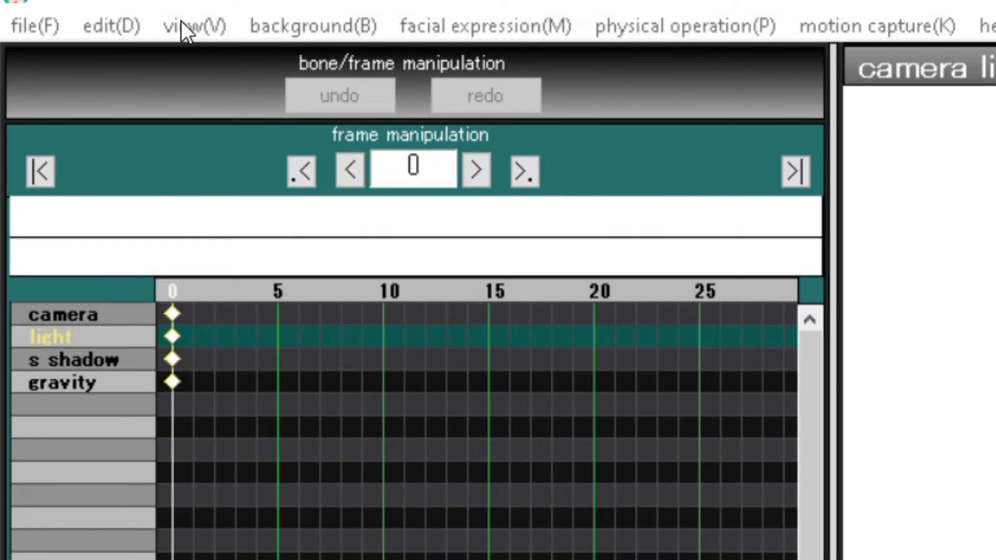
# In MikuMikuDance, turn off the ground shadow display and the transparent ground shadow.
pyautogui.click(73, 21)
pyautogui.click(262, 246)
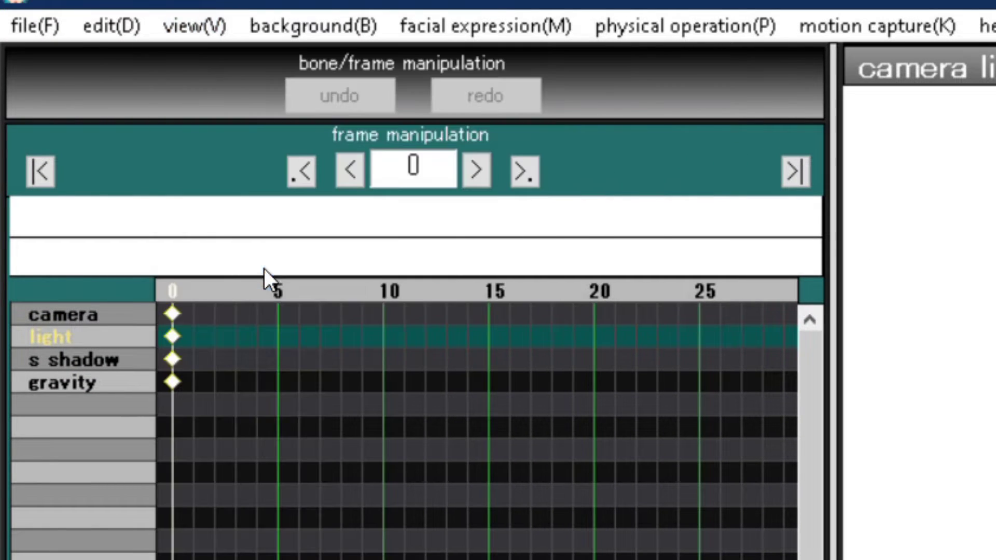
pyautogui.click(210, 26)
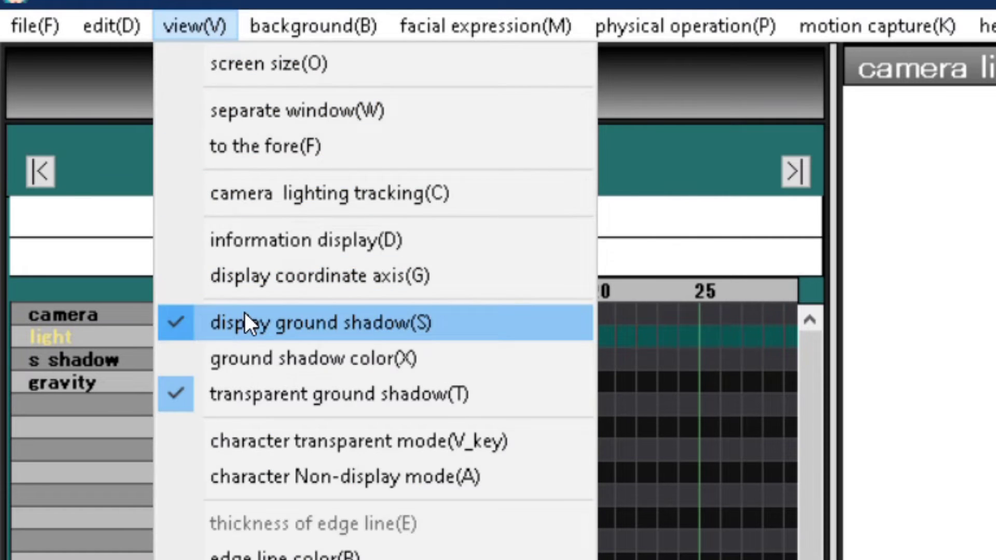
pyautogui.click(245, 315)
pyautogui.click(197, 26)
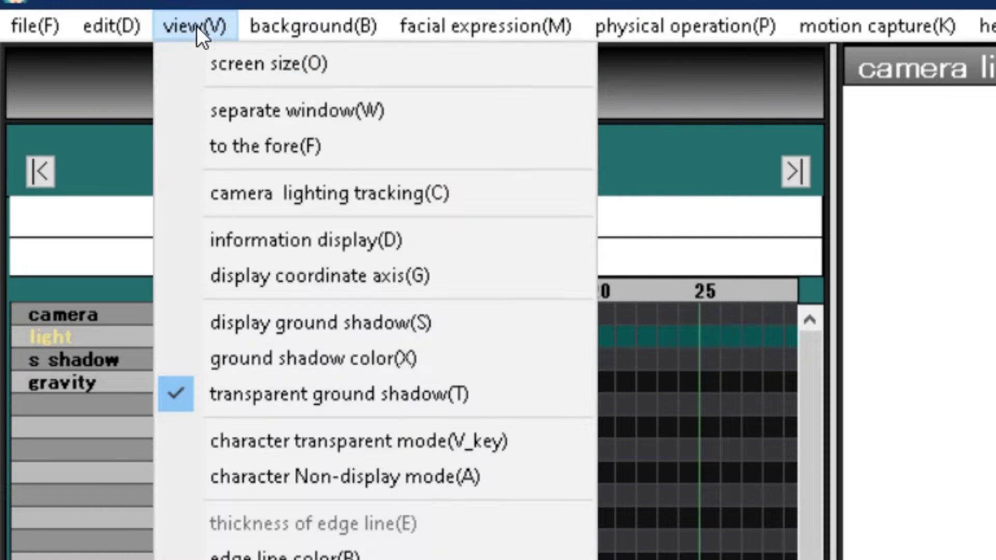
pyautogui.click(230, 384)
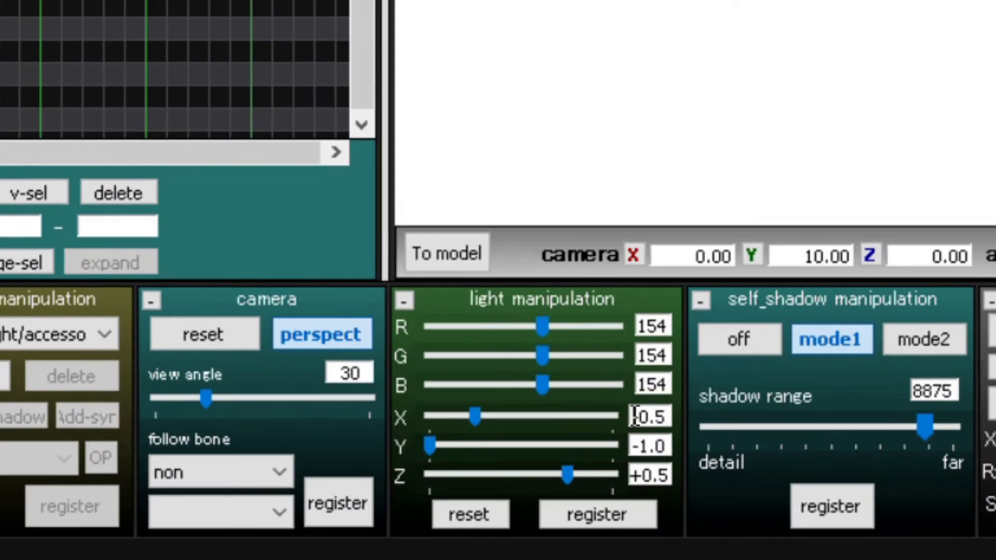
# Set the light direction to X 0.2, Y -0.4 and Z 0.4 and register it at frame 0.
pyautogui.doubleClick(633, 416)
pyautogui.write('0.2')
pyautogui.press('Return')
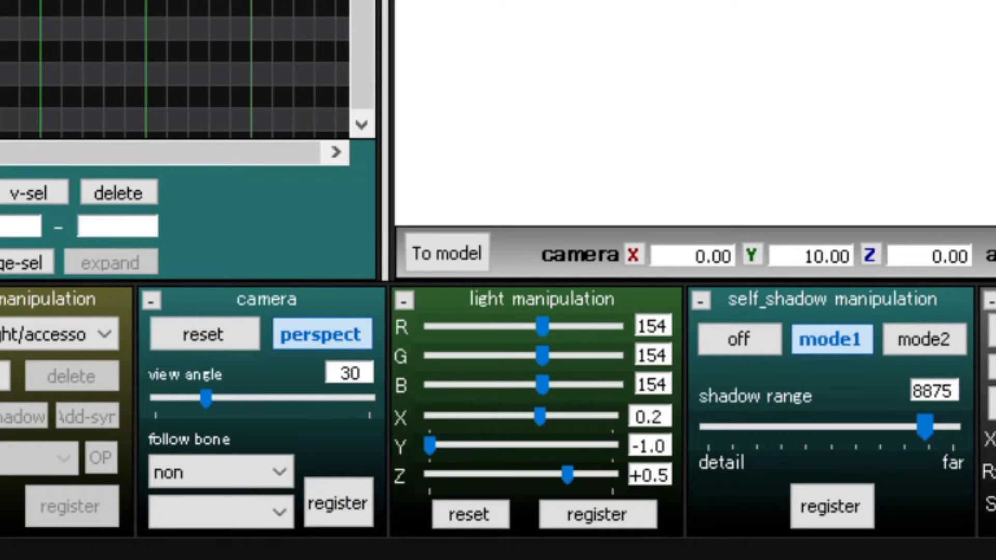
pyautogui.doubleClick(670, 446)
pyautogui.write('-0.4')
pyautogui.press('Return')
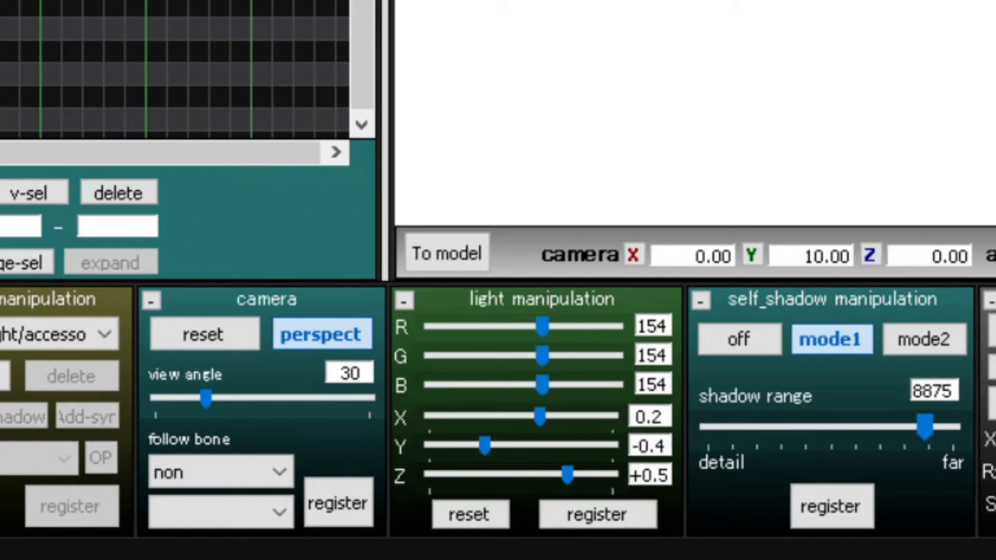
pyautogui.doubleClick(657, 475)
pyautogui.write('0.4')
pyautogui.press('Return')
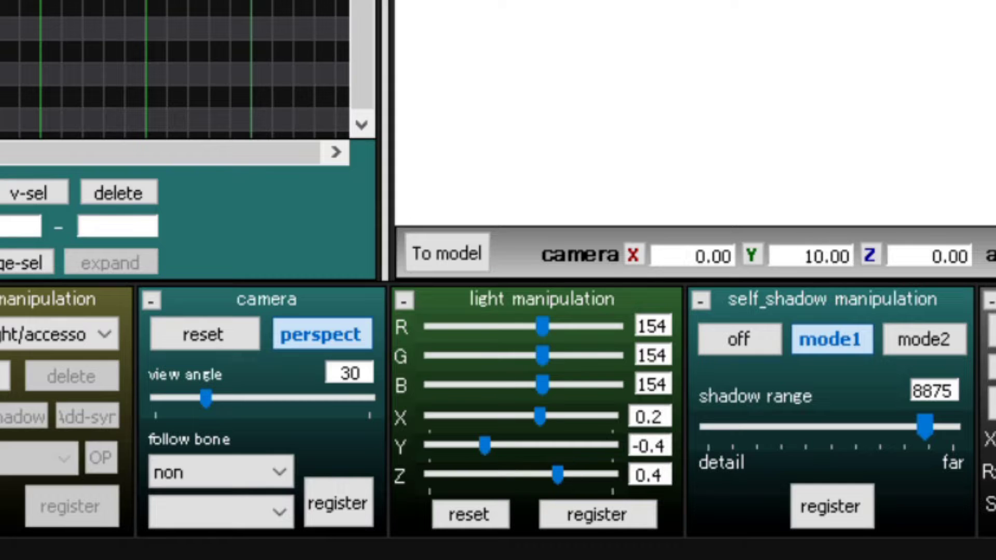
pyautogui.click(602, 508)
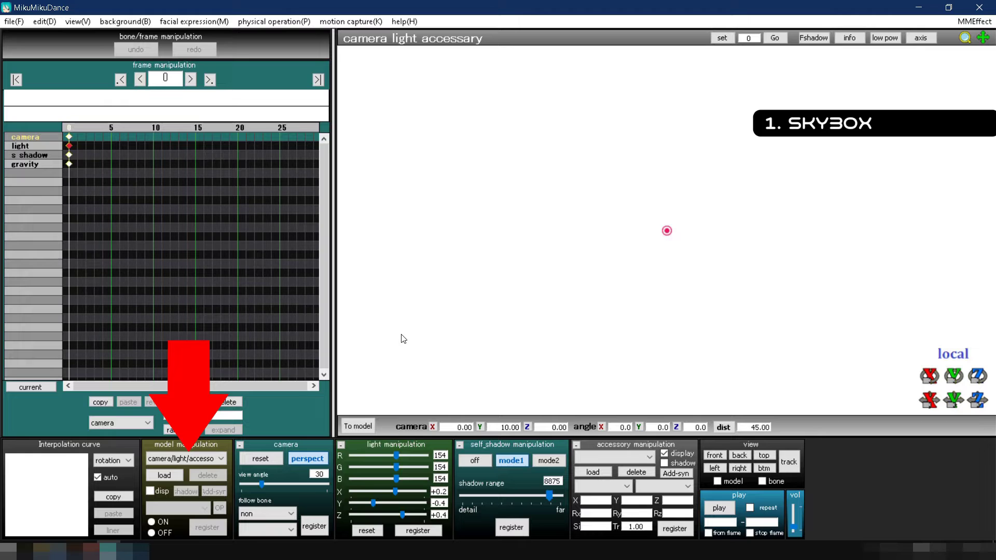
# Load the Sky with box model from the Skybox > Sky Hemisphere folder of ray-mmd-1.5.2.
pyautogui.click(163, 473)
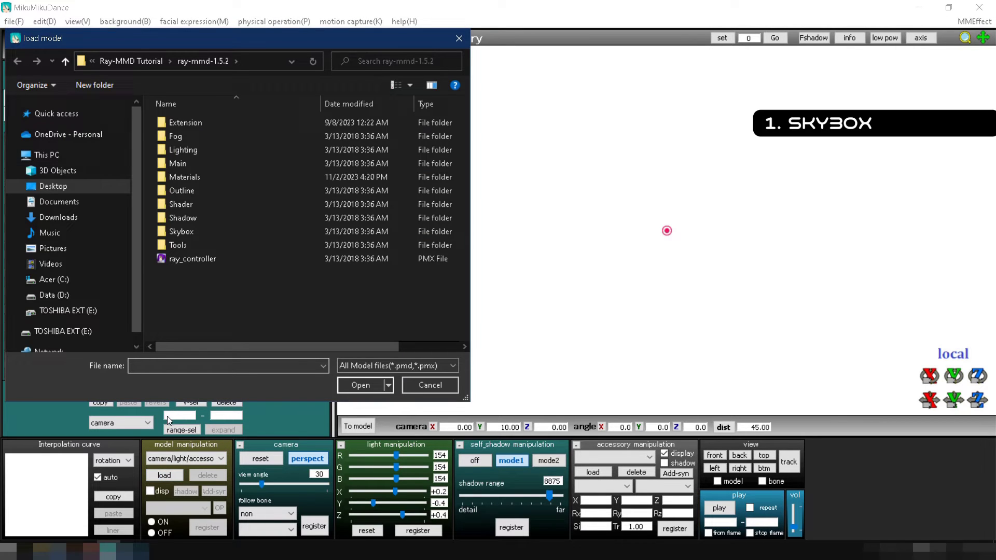
pyautogui.doubleClick(194, 234)
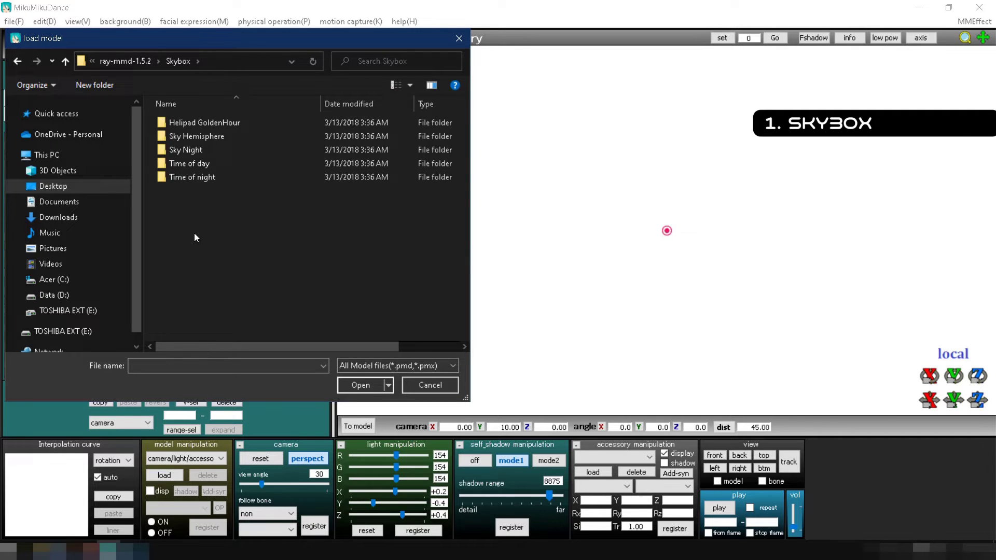
pyautogui.doubleClick(188, 137)
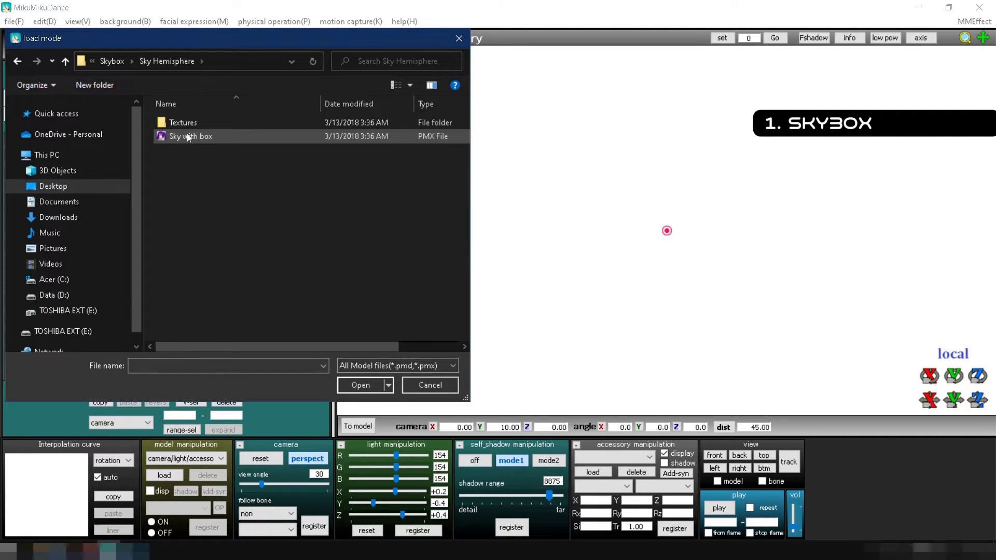
pyautogui.doubleClick(188, 137)
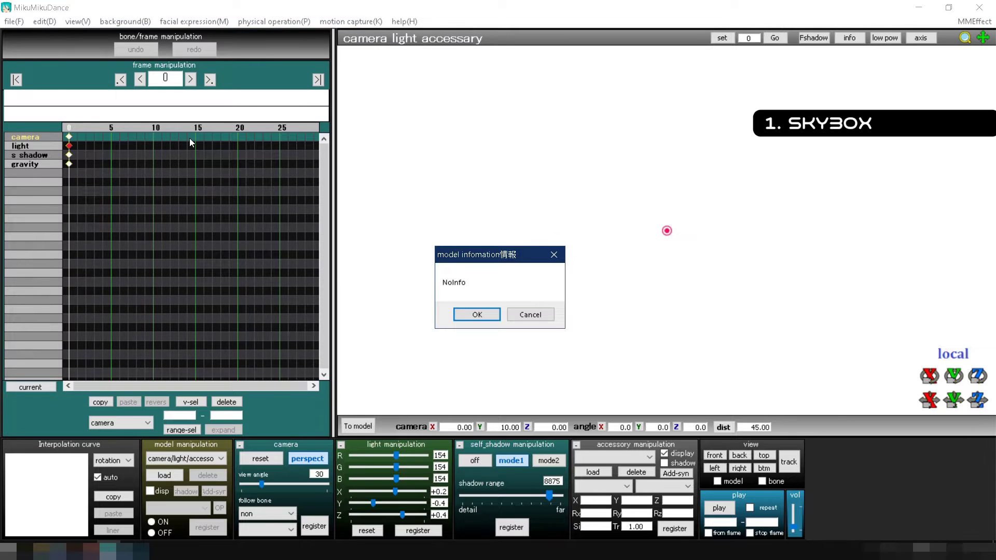
pyautogui.click(462, 317)
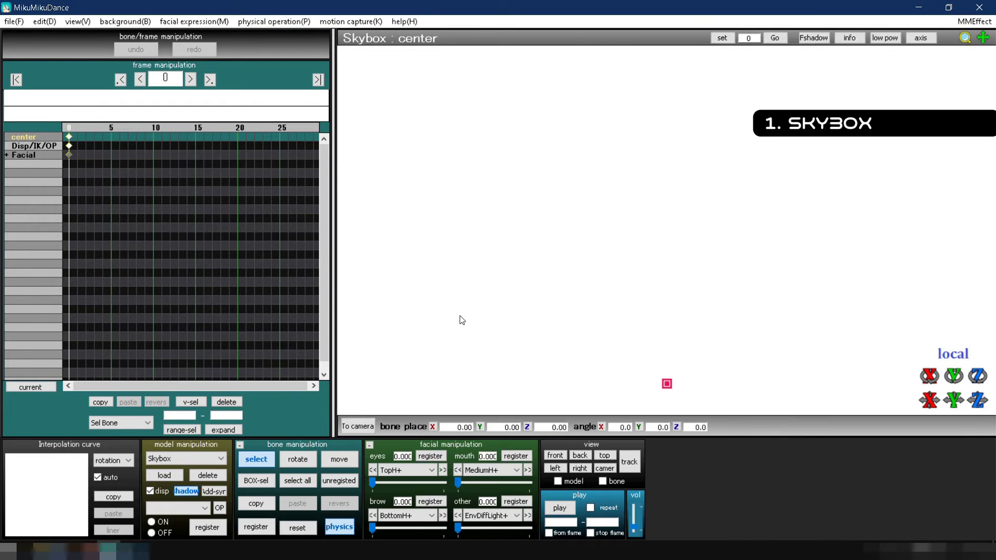
# Load the ray_controller model from the ray-mmd-1.5.2 folder.
pyautogui.click(175, 479)
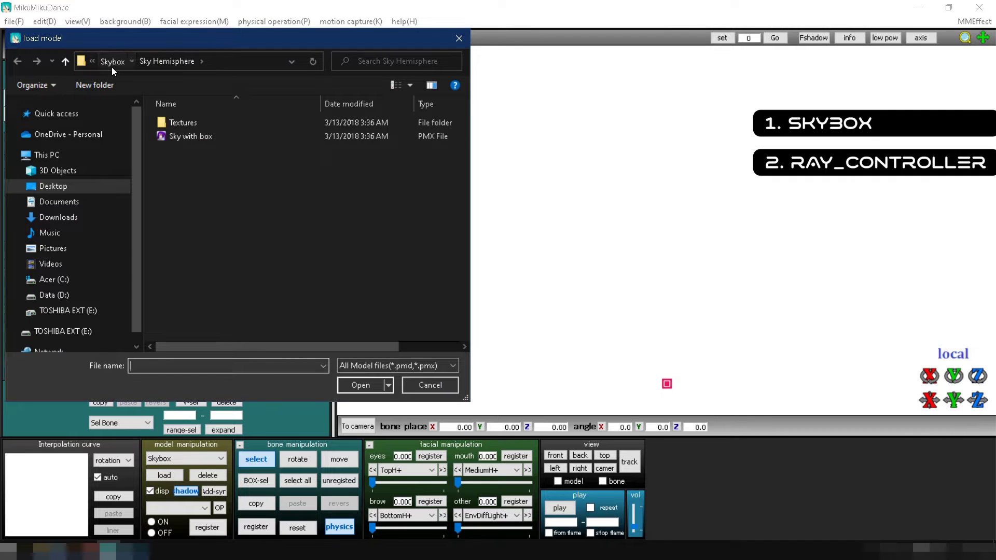
pyautogui.click(111, 62)
pyautogui.click(113, 64)
pyautogui.doubleClick(191, 259)
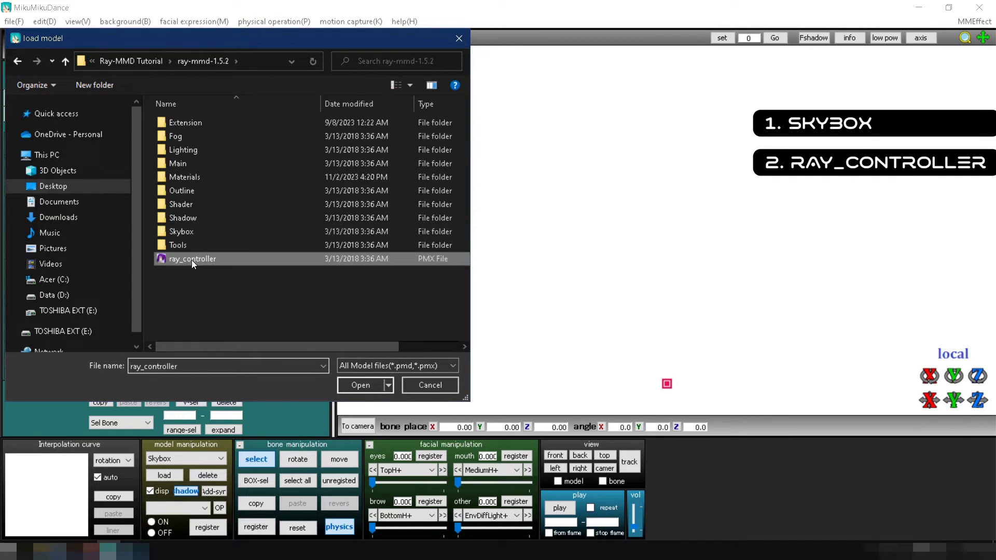
pyautogui.click(479, 315)
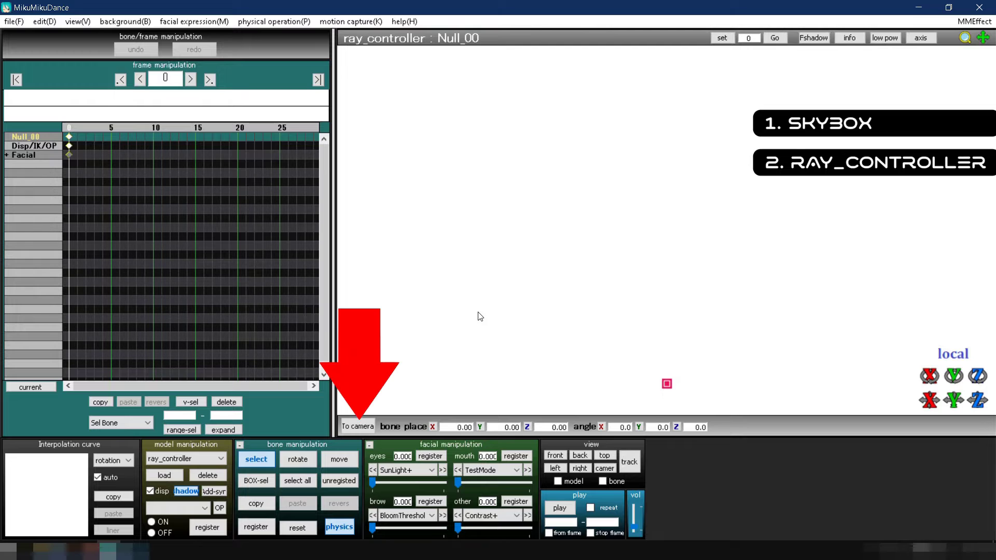
# Switch to camera mode and load the ray X file as an accessory from the ray-mmd-1.5.2 toon folder.
pyautogui.click(358, 426)
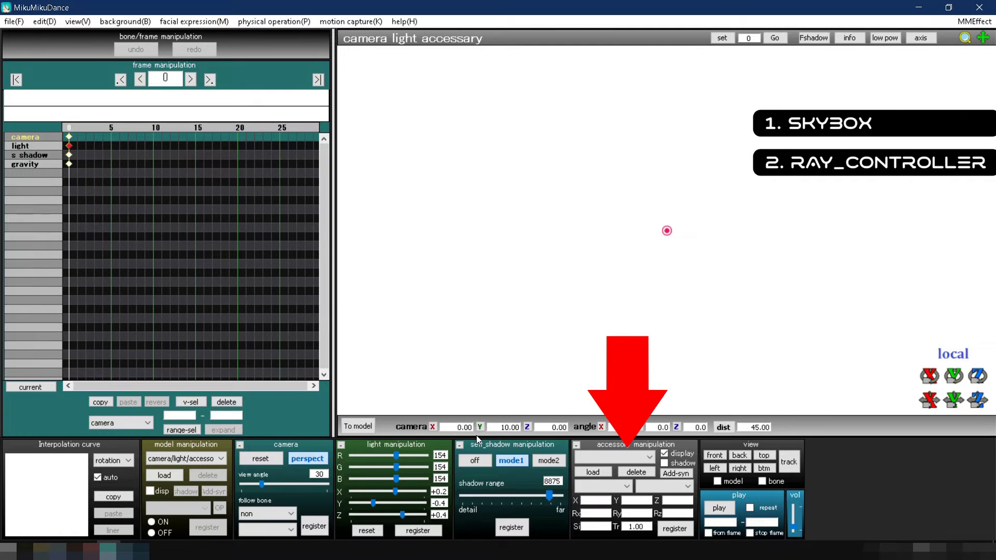
pyautogui.click(592, 472)
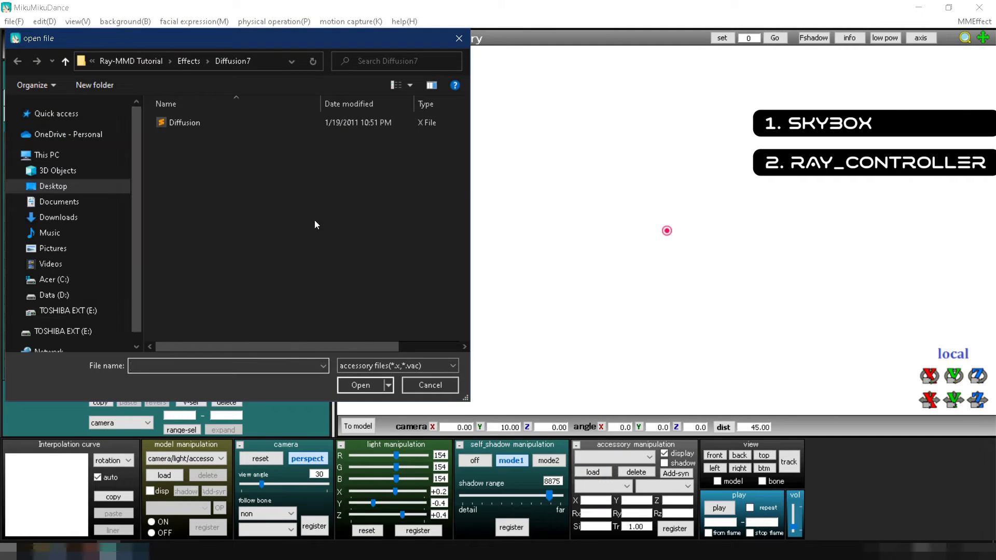
pyautogui.click(144, 64)
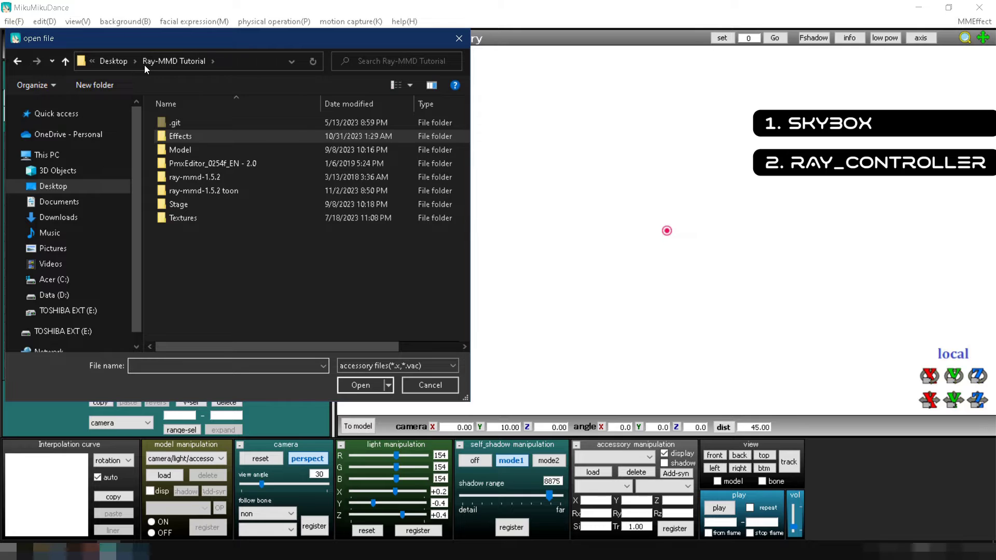
pyautogui.doubleClick(198, 192)
pyautogui.click(198, 259)
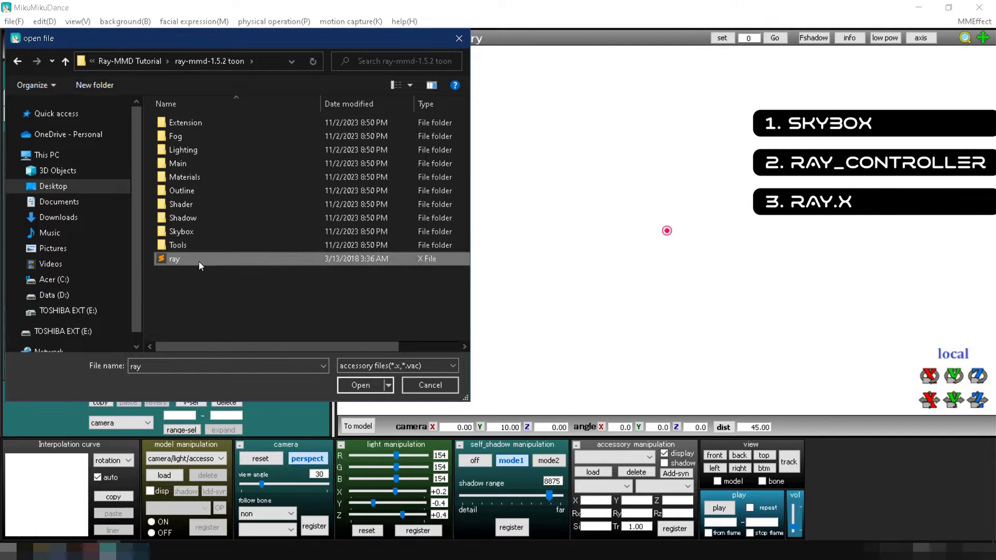
pyautogui.doubleClick(198, 261)
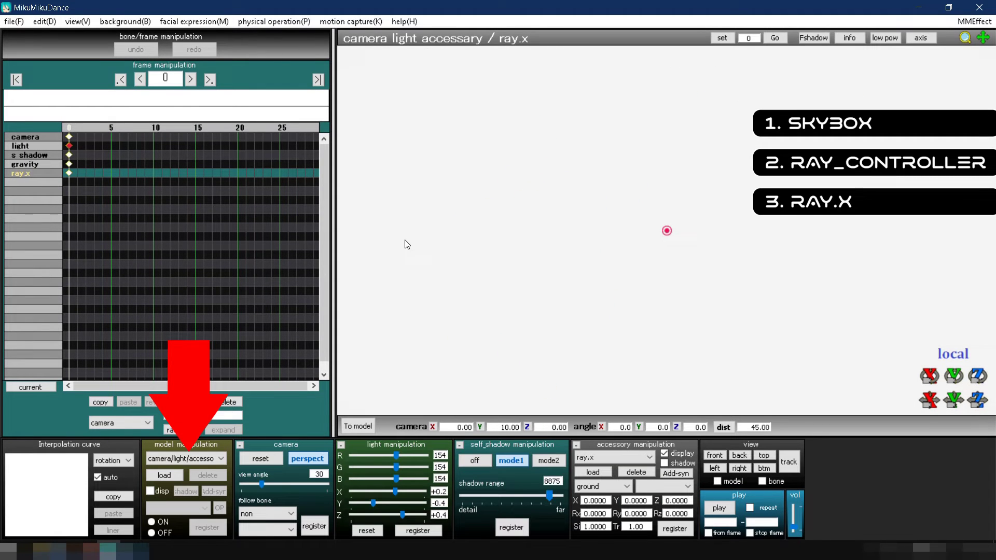
# Load the Black character model from the Model > Sour Hatsune Miku folder.
pyautogui.click(177, 473)
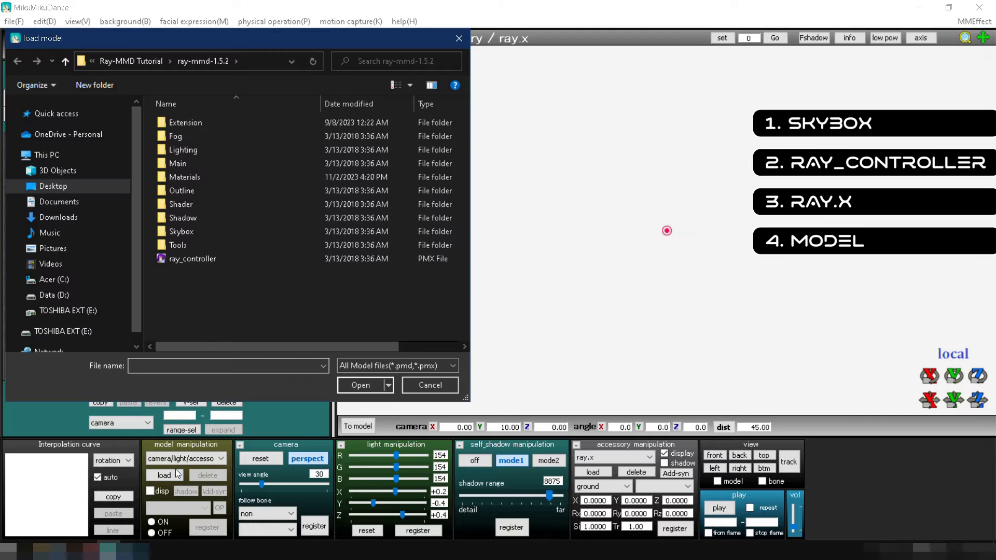
pyautogui.click(131, 61)
pyautogui.doubleClick(191, 153)
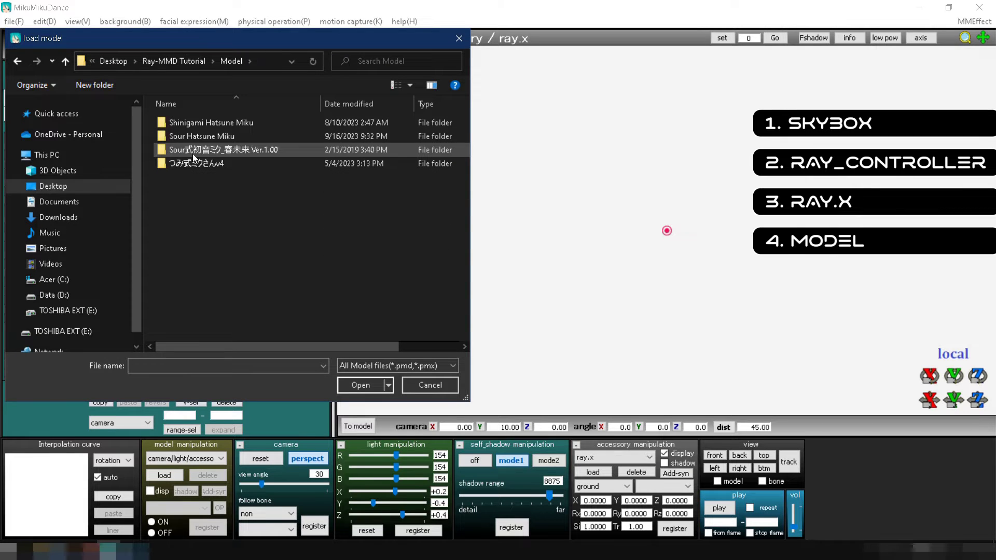
pyautogui.doubleClick(197, 137)
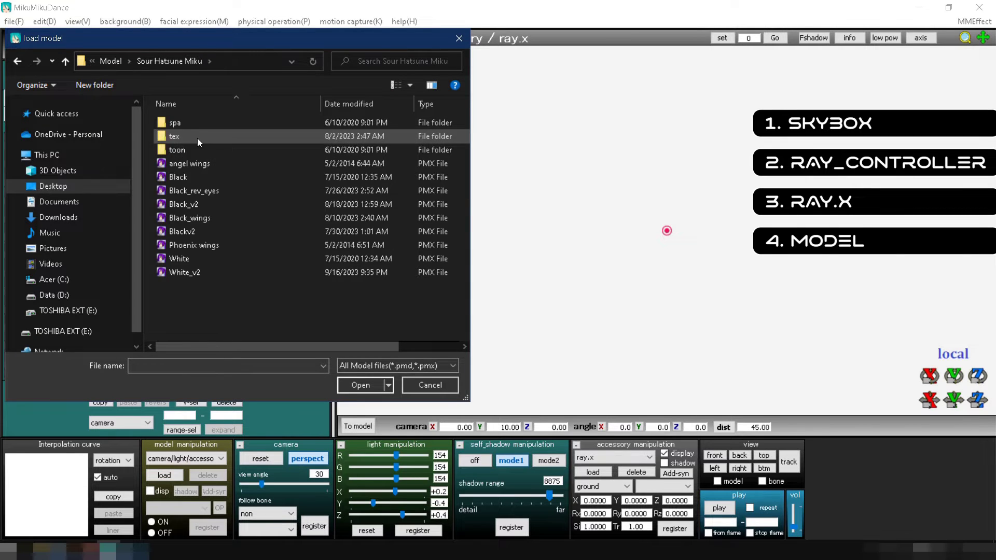
pyautogui.doubleClick(185, 177)
pyautogui.click(469, 313)
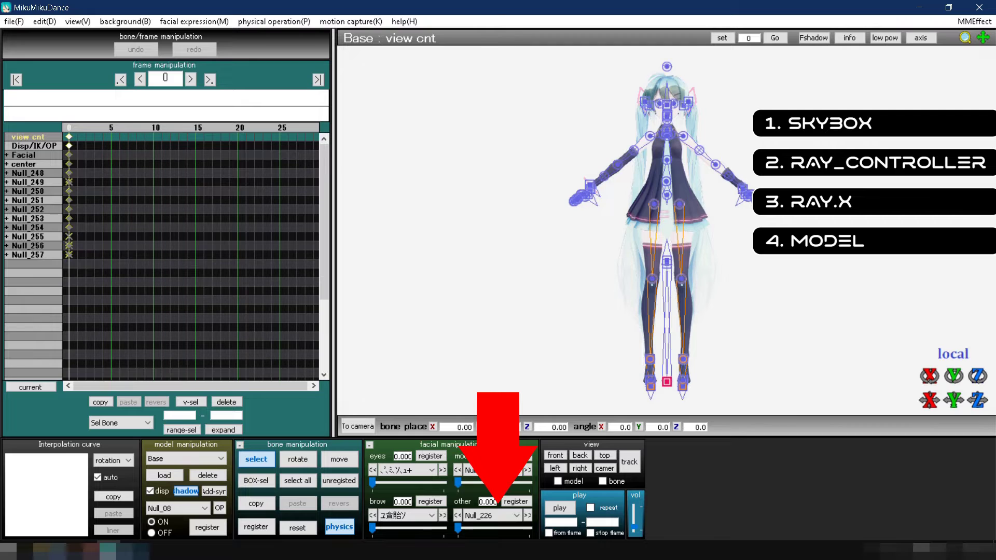
# Set the Null_227 and Null_228 eye highlight morphs to 1 and register them at frame 0.
pyautogui.click(499, 513)
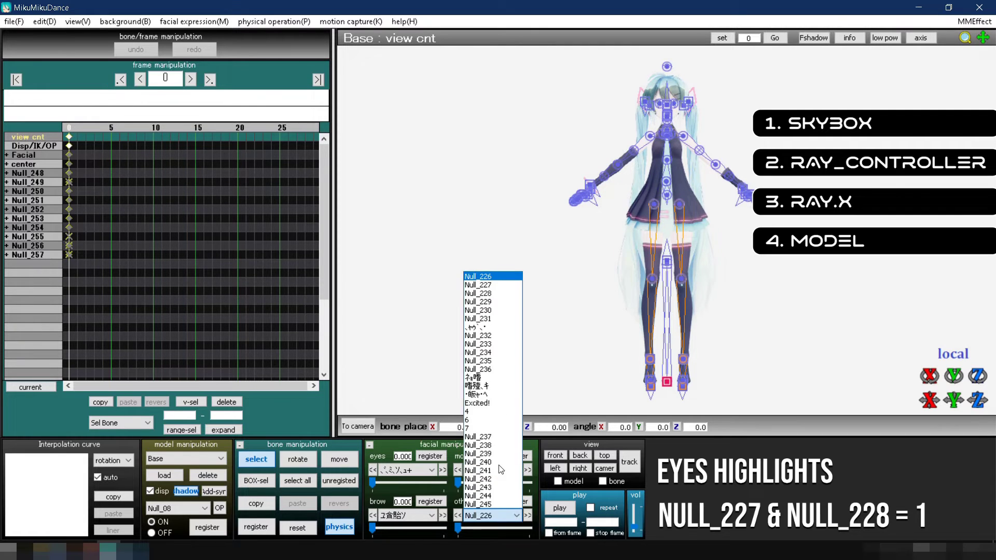
pyautogui.click(478, 284)
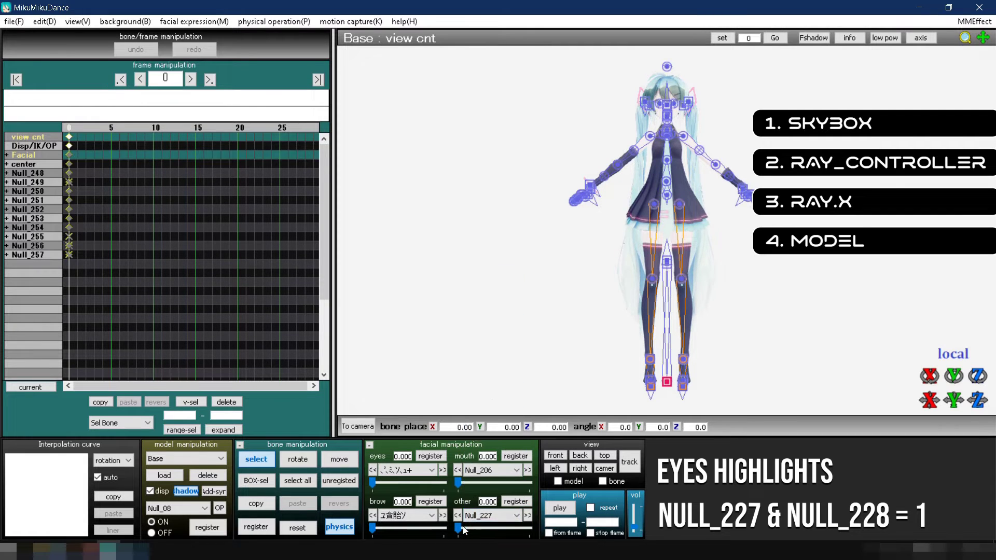
pyautogui.click(516, 501)
pyautogui.click(527, 515)
pyautogui.moveTo(456, 527); pyautogui.dragTo(529, 528)
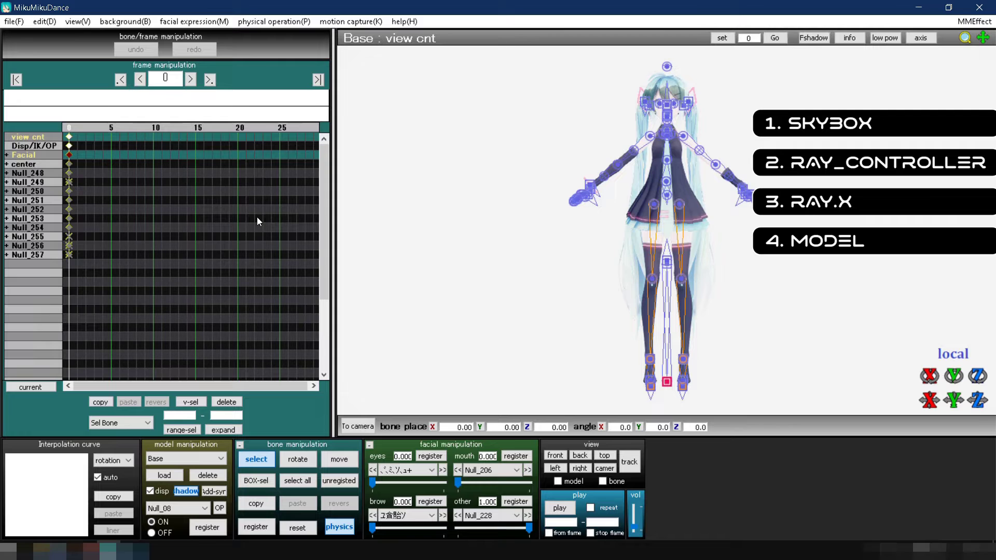
# Adjust the thickness of the character model's edge line.
pyautogui.click(87, 22)
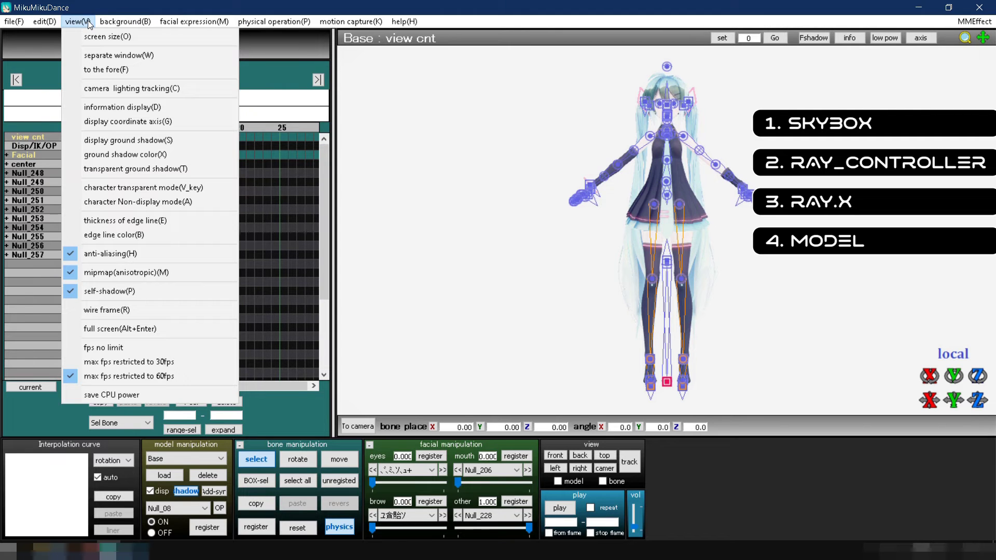
pyautogui.click(124, 220)
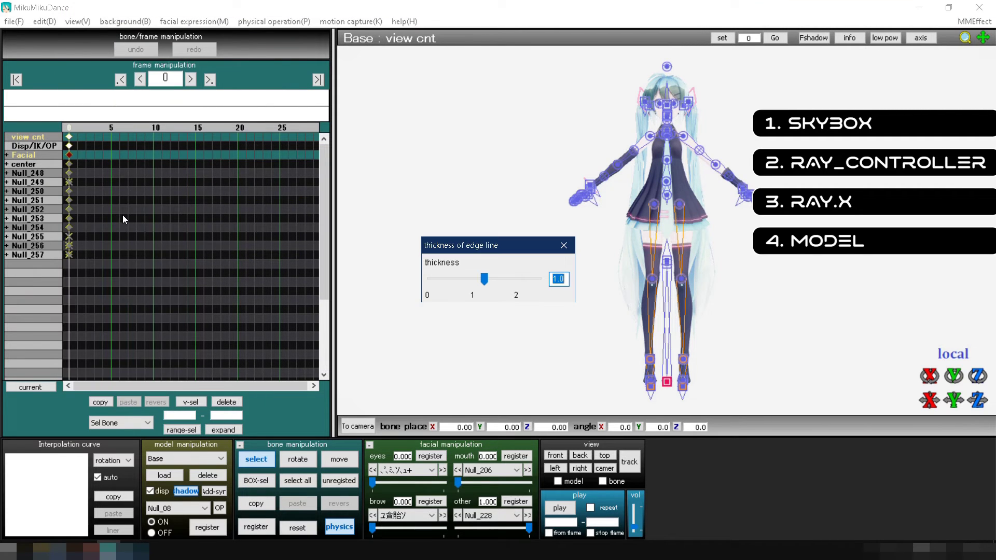
pyautogui.moveTo(476, 281); pyautogui.dragTo(539, 280)
pyautogui.click(564, 246)
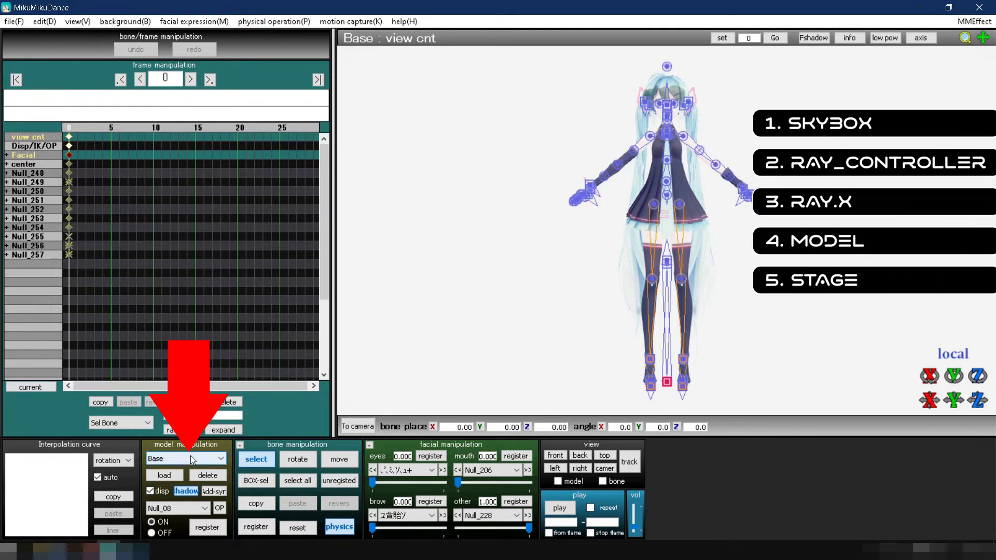
# Load the NoizyUraroziStage model from the Stage folder of Ray-MMD Tutorial.
pyautogui.click(181, 475)
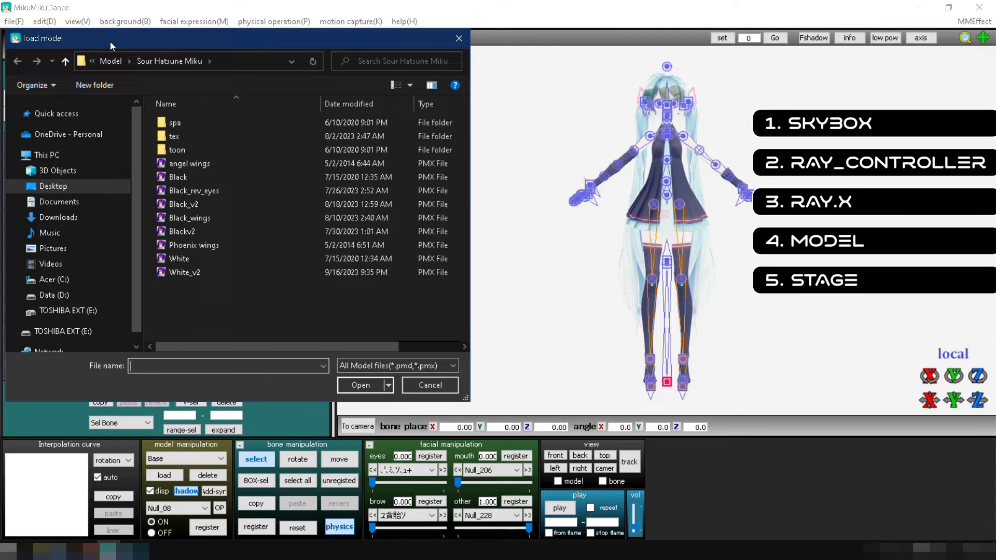
pyautogui.click(115, 60)
pyautogui.click(157, 60)
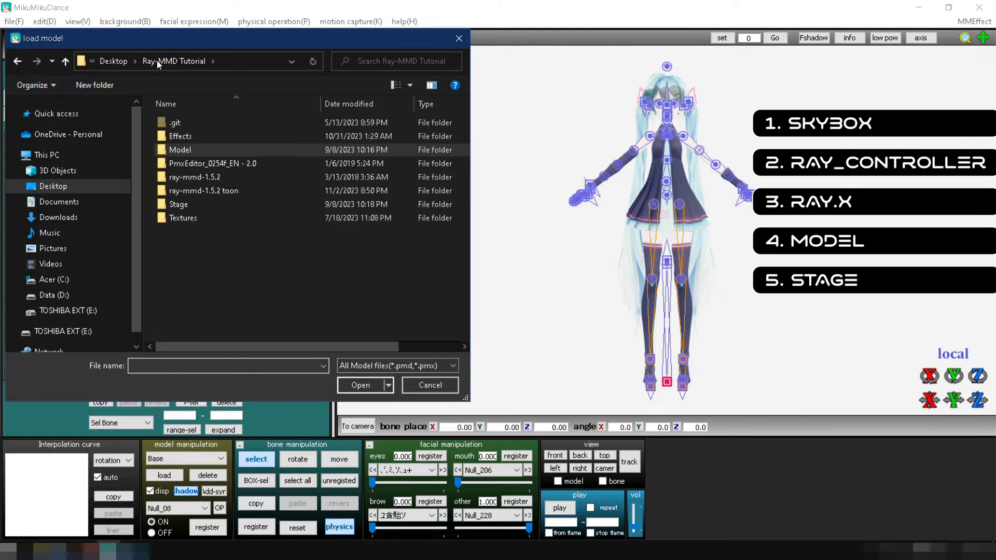
pyautogui.doubleClick(182, 204)
pyautogui.doubleClick(186, 147)
pyautogui.doubleClick(188, 138)
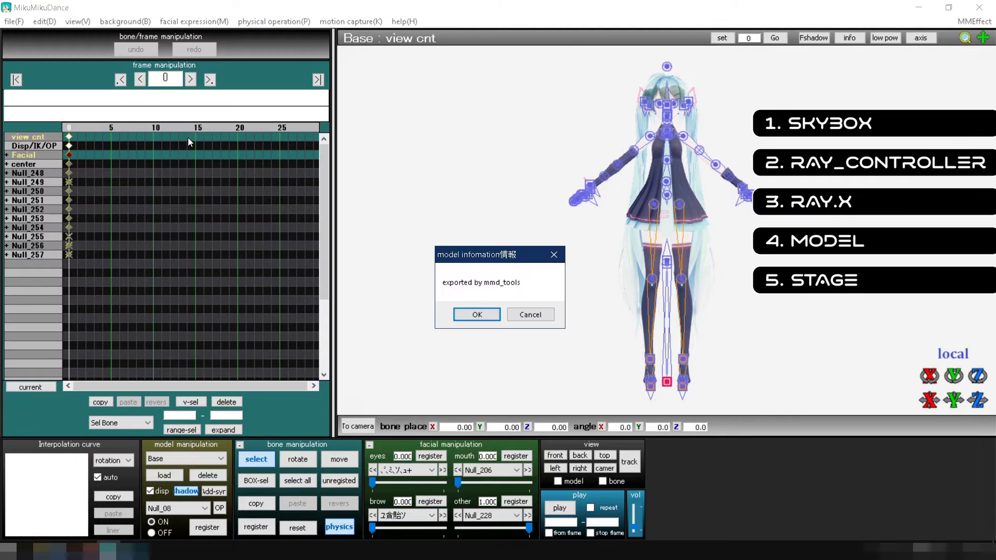
pyautogui.click(477, 315)
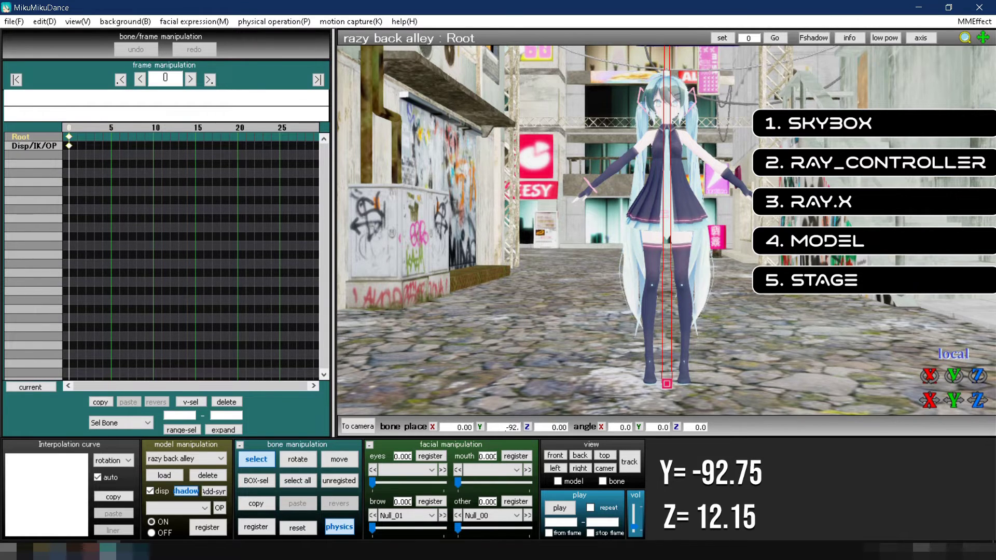
# Position the stage's Root bone at Y -92.75 and Z 12.15 and register it at frame 0.
pyautogui.write('75')
pyautogui.press('Return')
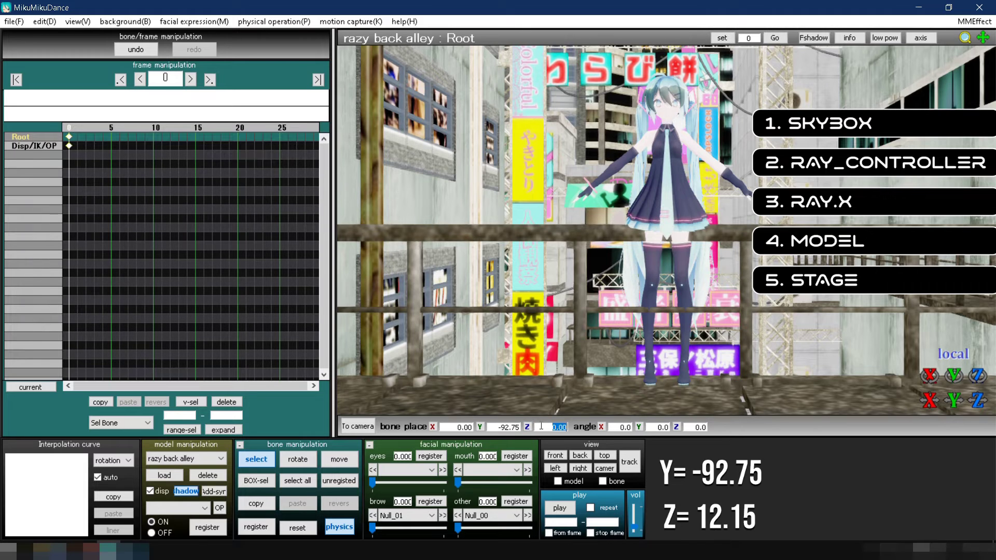
pyautogui.write('12.15')
pyautogui.press('Return')
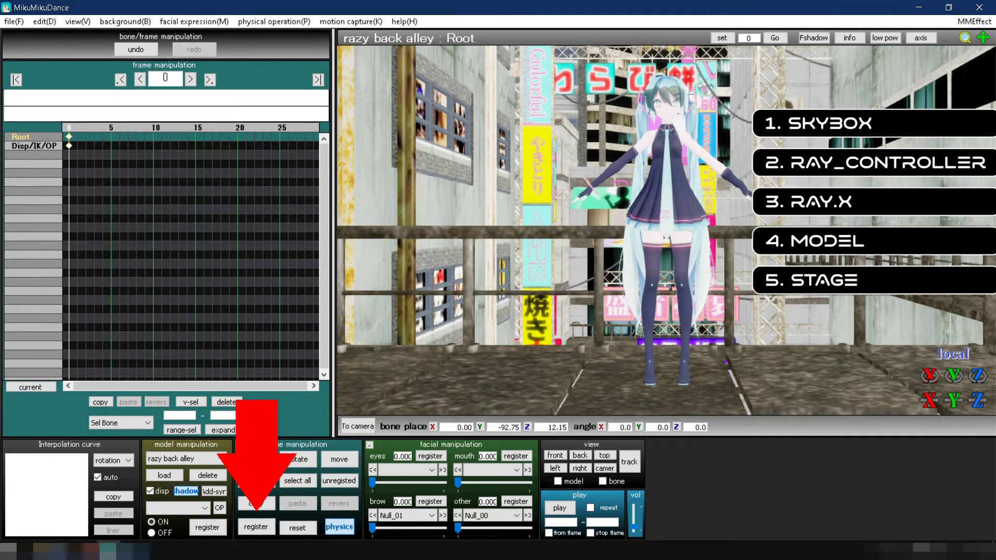
pyautogui.click(271, 526)
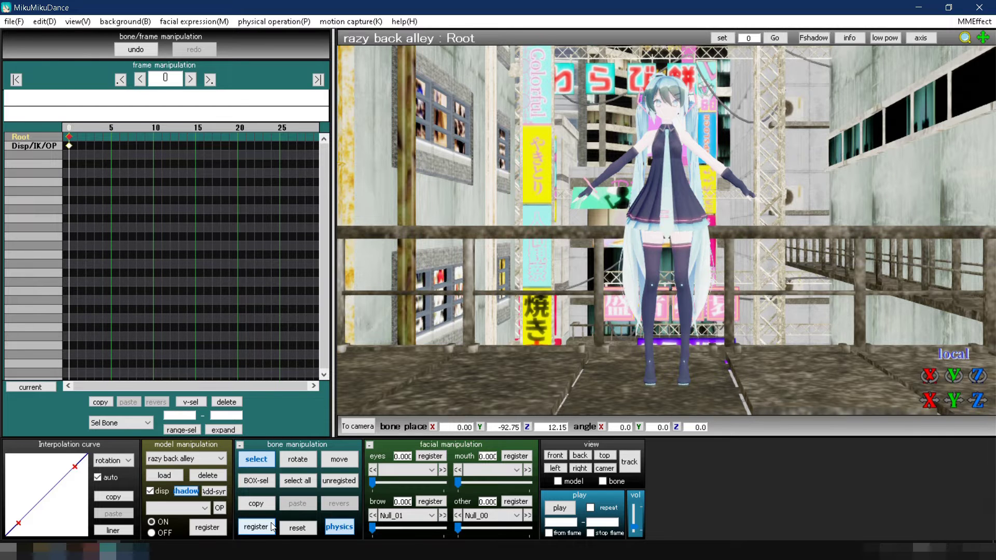
# In camera mode, map main.fx from the ray-mmd-1.5.2 toon Main folder to Black.pmx and NoizyUraroziStage.pmx as their Main effect.
pyautogui.moveTo(543, 360); pyautogui.dragTo(574, 371, button='right')
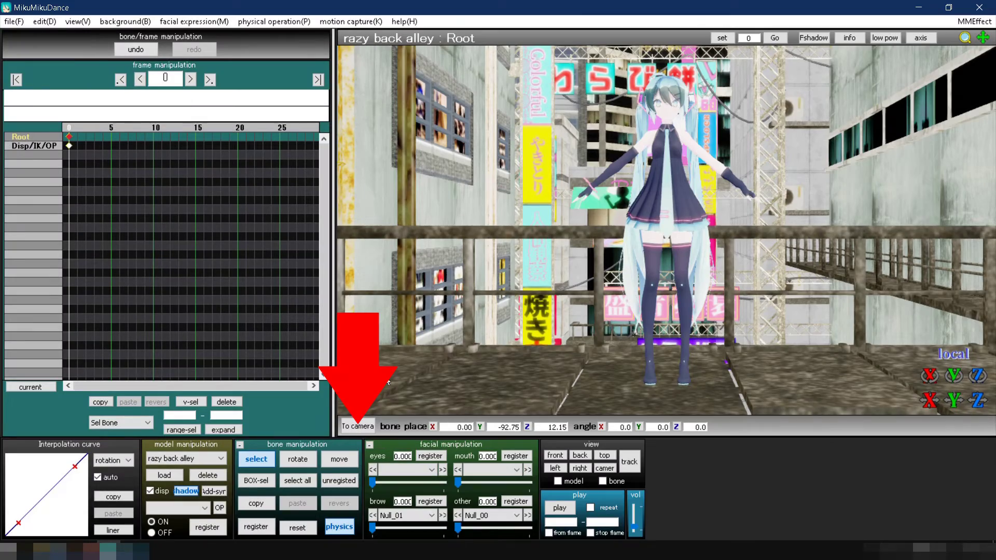
pyautogui.click(366, 428)
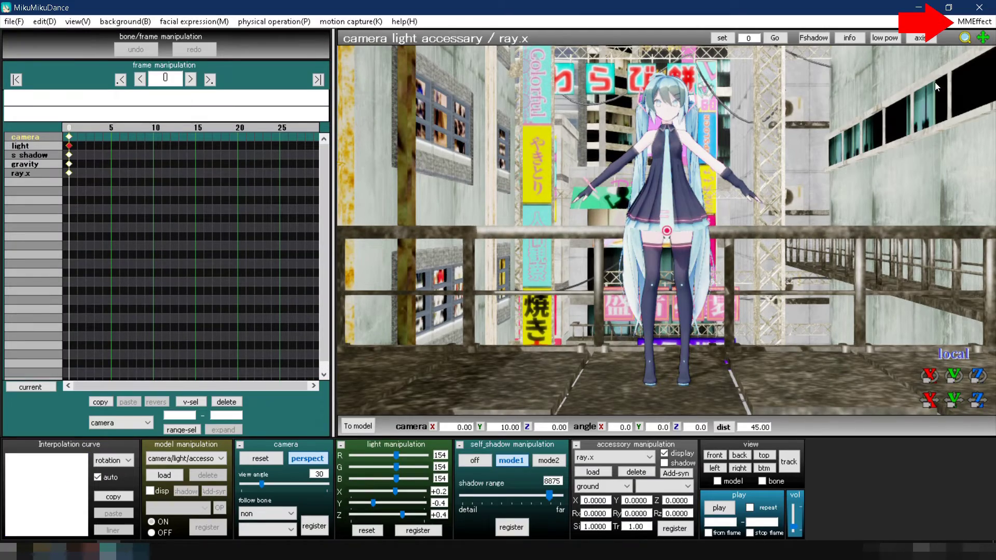
pyautogui.click(978, 23)
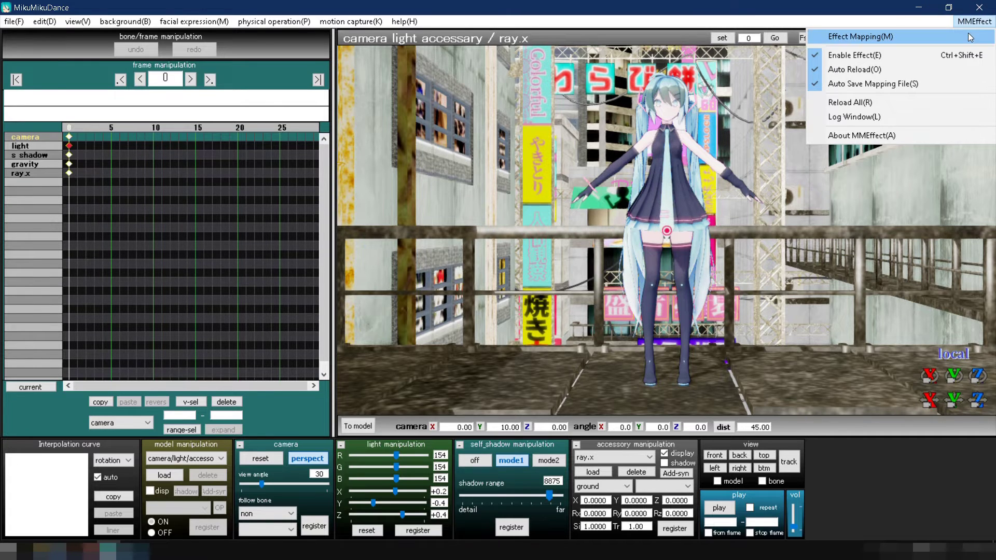
pyautogui.click(969, 37)
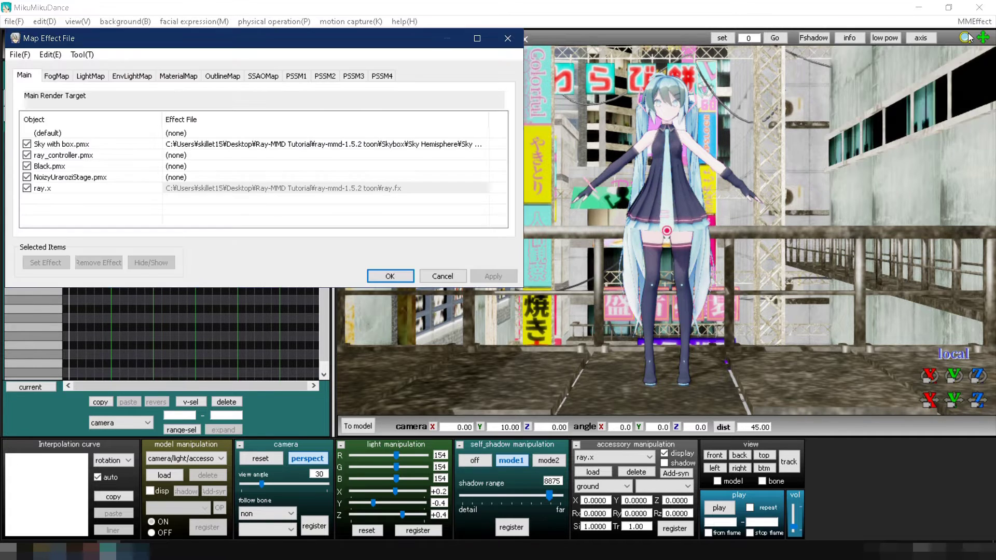
pyautogui.doubleClick(185, 168)
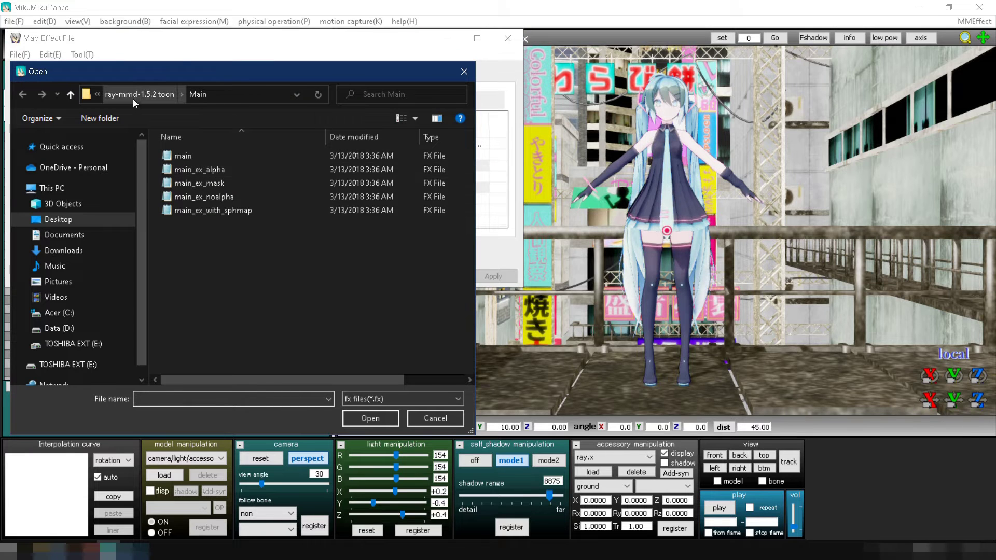
pyautogui.click(132, 96)
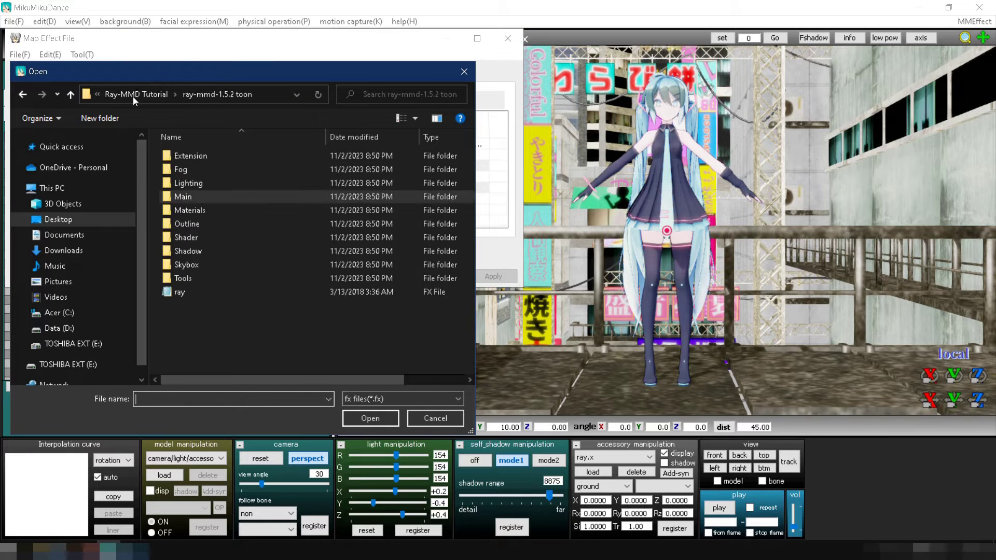
pyautogui.doubleClick(180, 197)
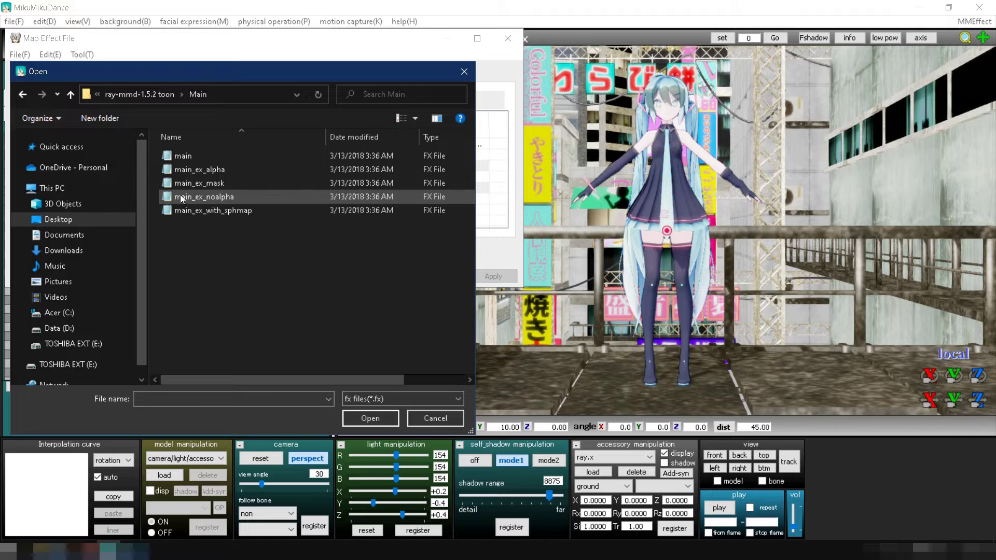
pyautogui.doubleClick(185, 156)
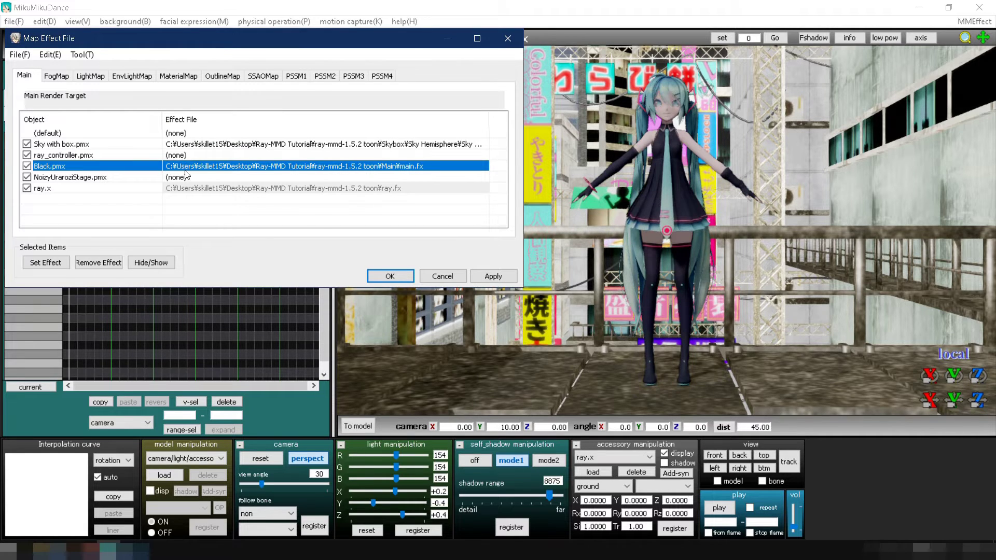
pyautogui.doubleClick(185, 177)
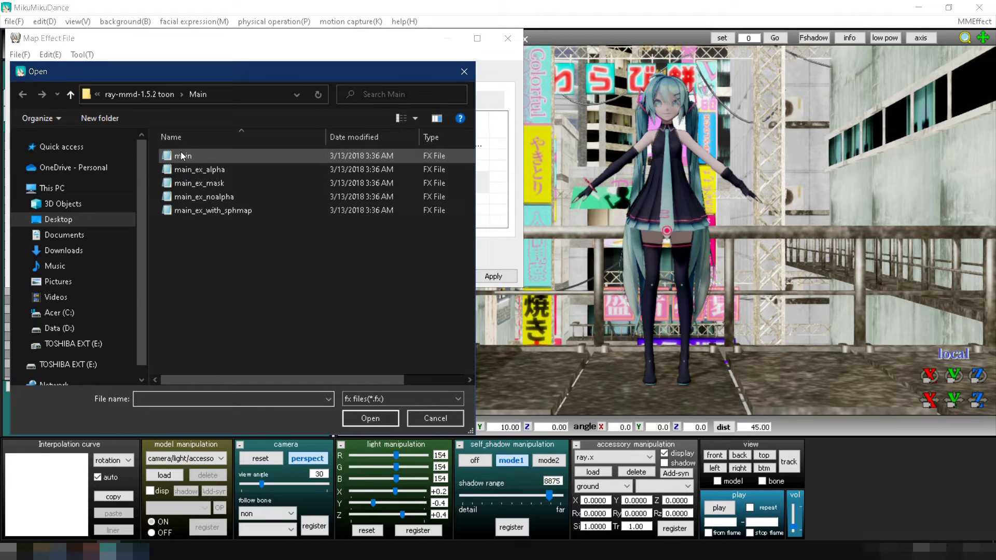
pyautogui.doubleClick(181, 156)
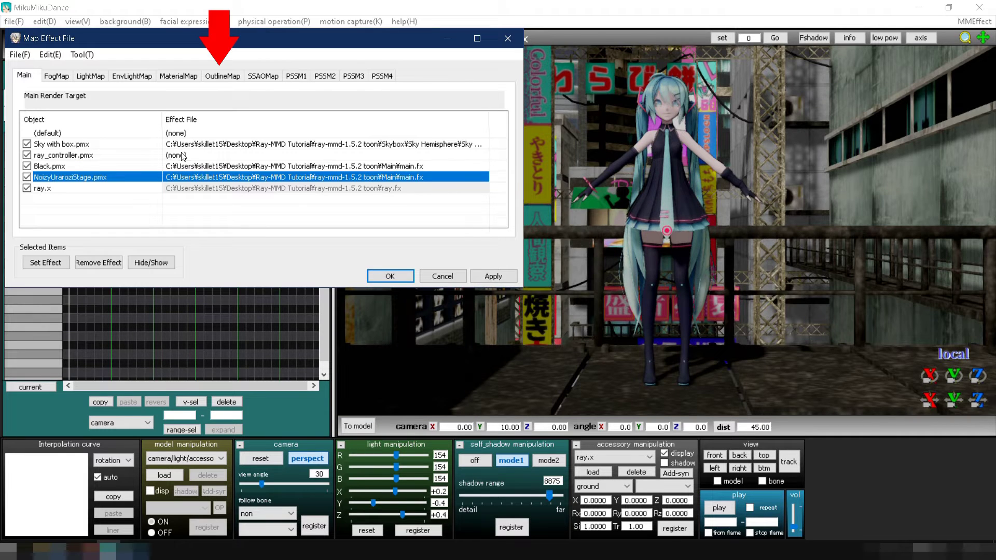
# Assign outline_black.fx from the Outline > Fixed Color x1 folder to Black.pmx and NoizyUraroziStage.pmx in the OutlineMap and apply the mapping.
pyautogui.click(220, 77)
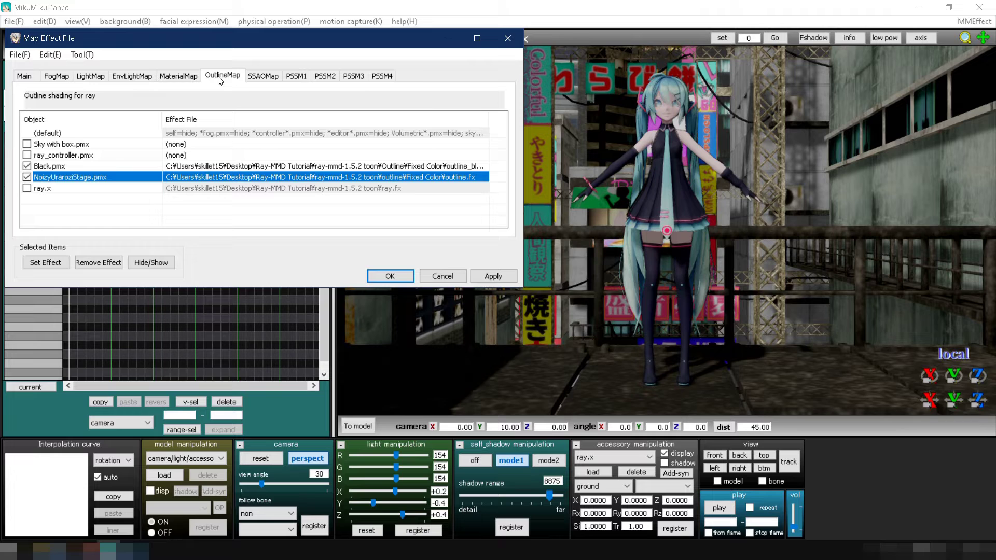
pyautogui.keyDown('ctrl'); pyautogui.click(212, 167); pyautogui.keyUp('ctrl')
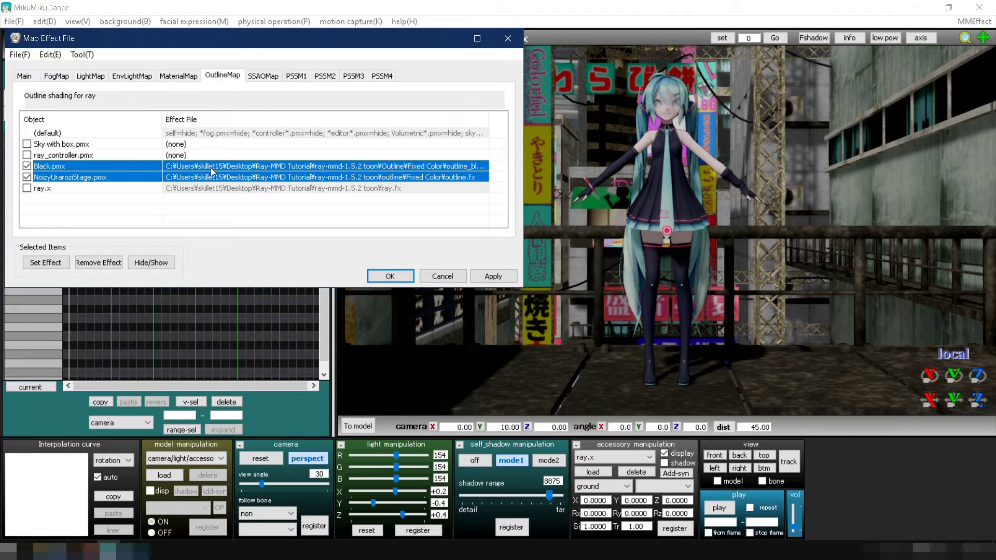
pyautogui.rightClick(212, 170)
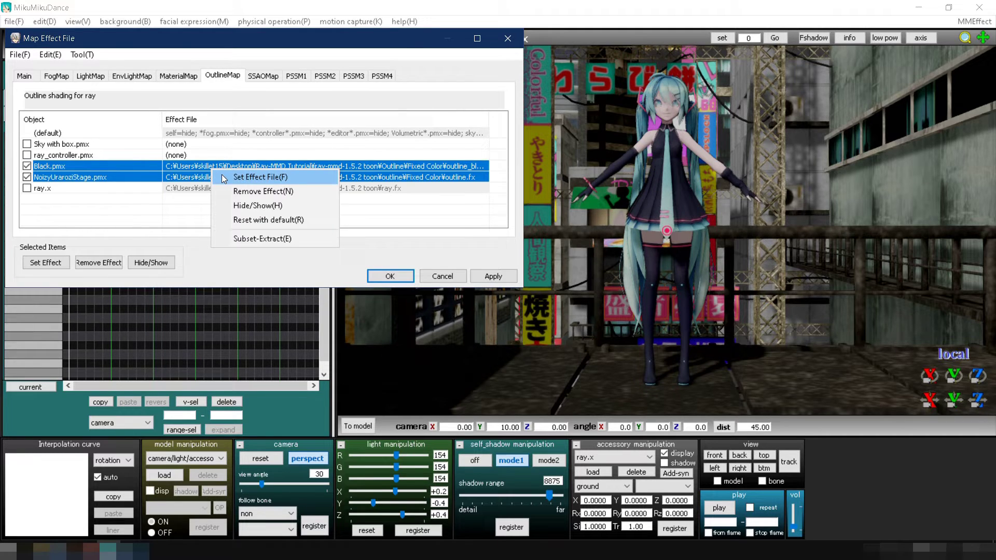
pyautogui.click(223, 177)
pyautogui.click(152, 96)
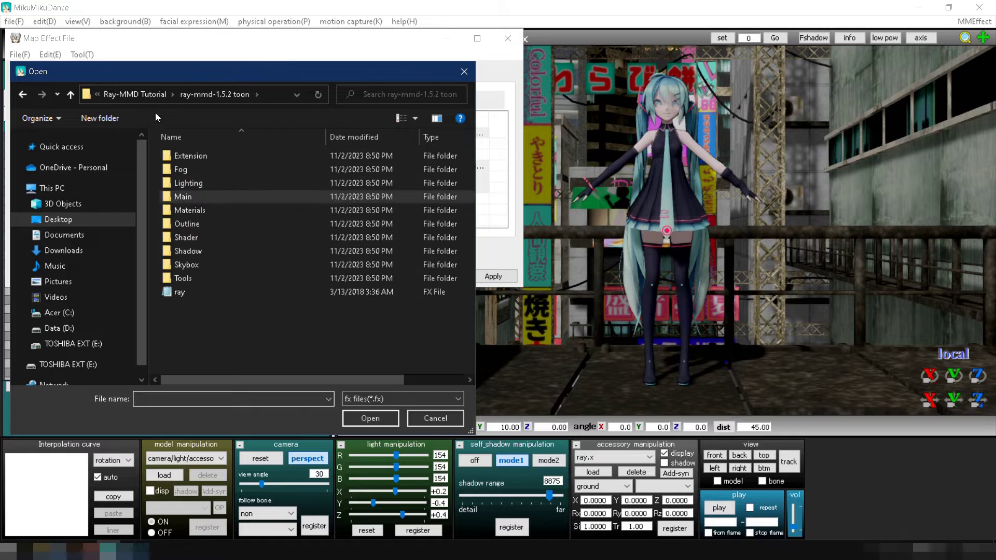
pyautogui.doubleClick(177, 220)
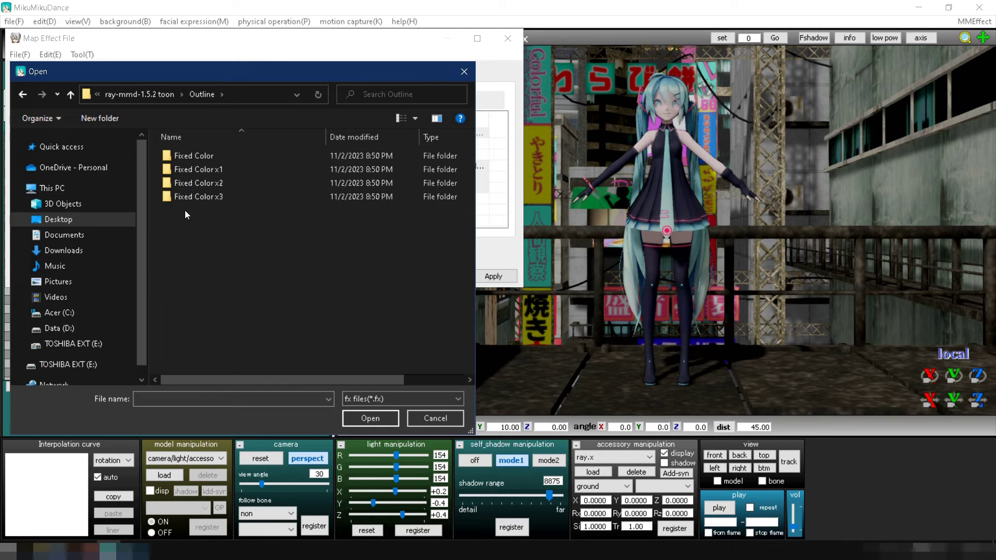
pyautogui.doubleClick(193, 173)
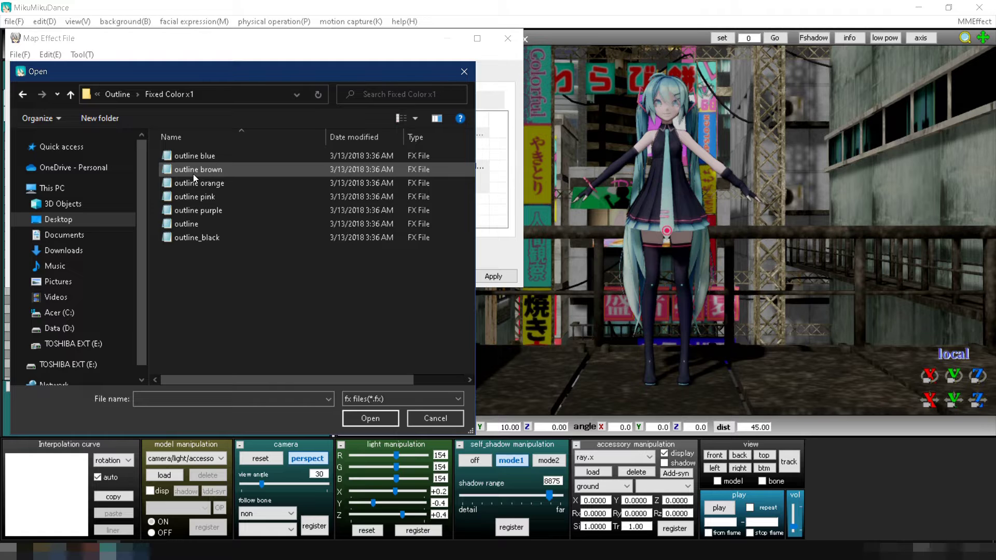
pyautogui.doubleClick(197, 237)
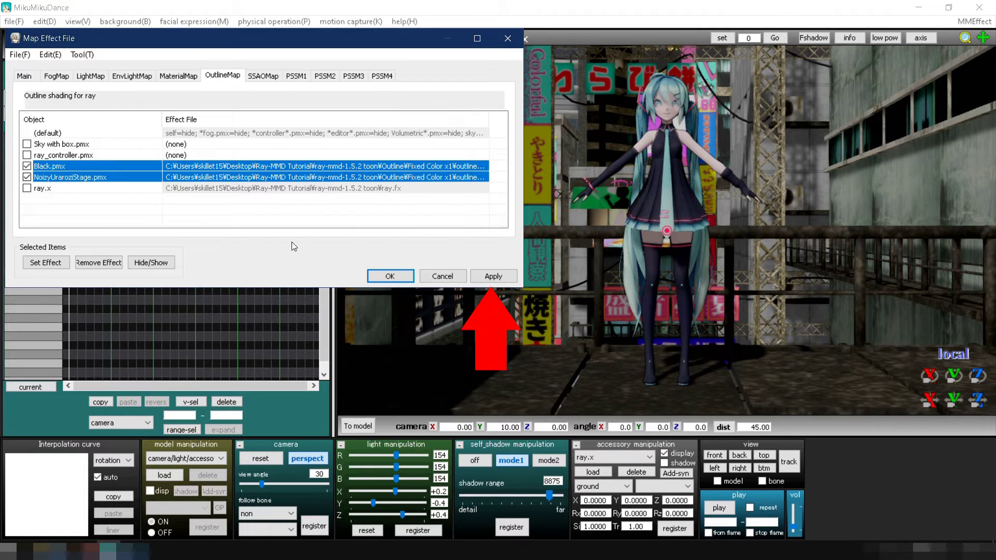
pyautogui.click(473, 279)
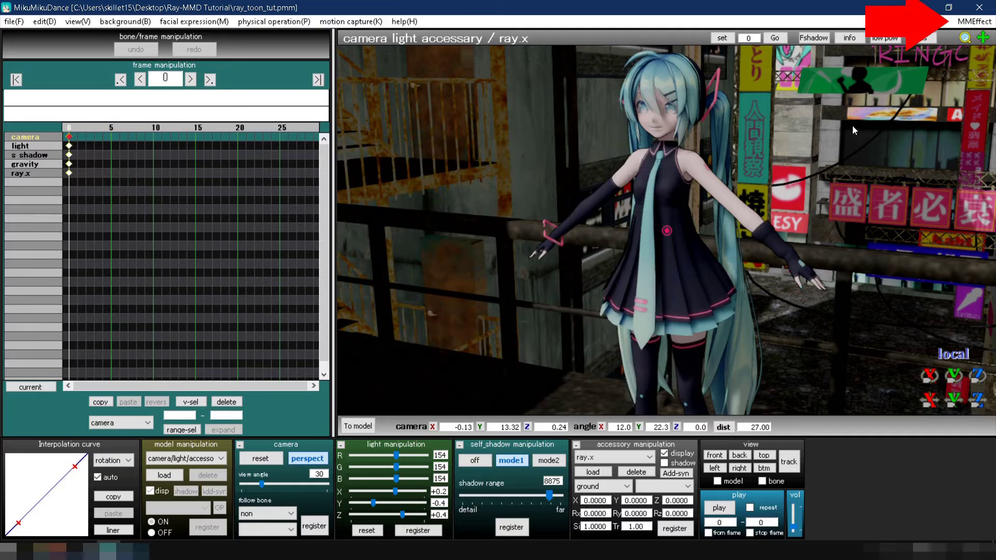
# Open the effect mapping and extract Black.pmx into its individual subsets in the MaterialMap.
pyautogui.click(964, 22)
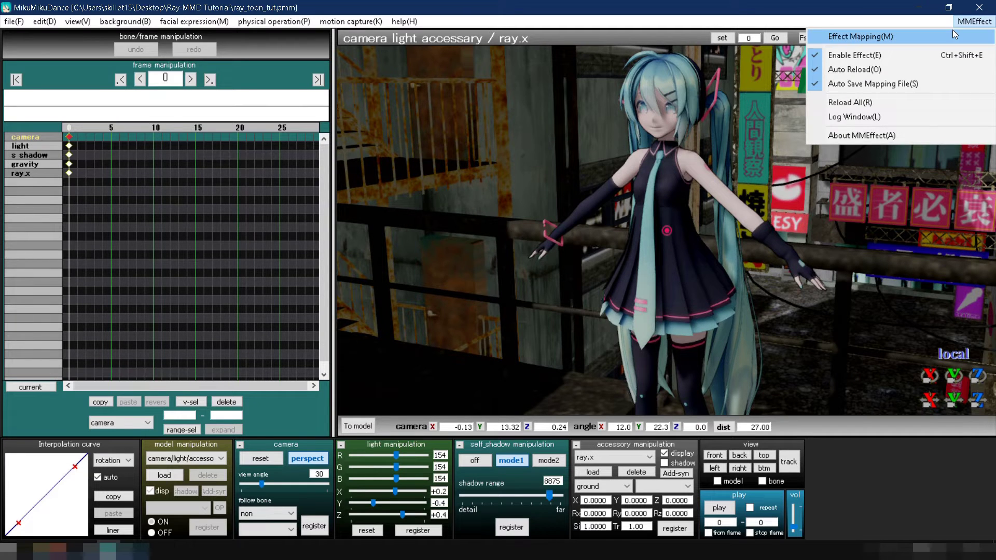
pyautogui.click(860, 36)
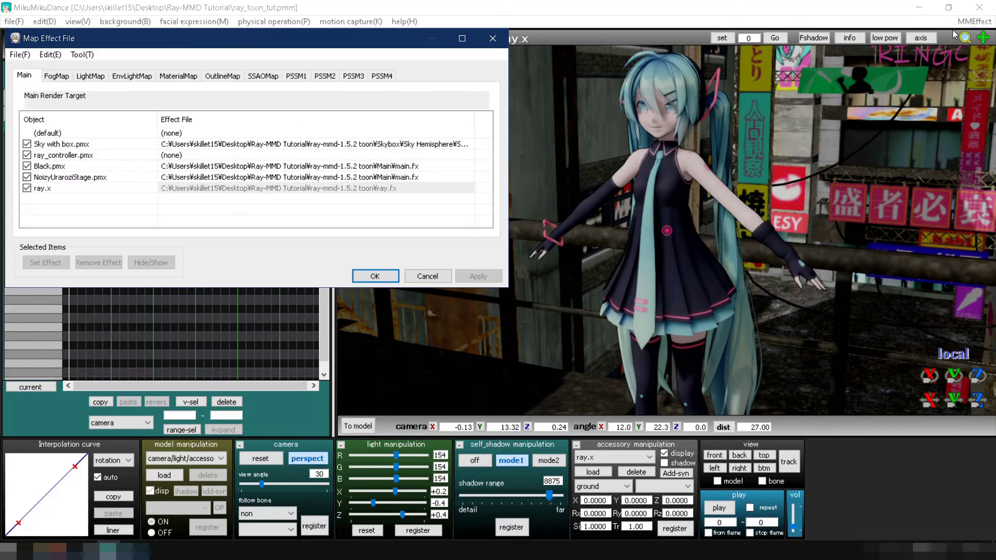
pyautogui.click(187, 78)
pyautogui.rightClick(211, 170)
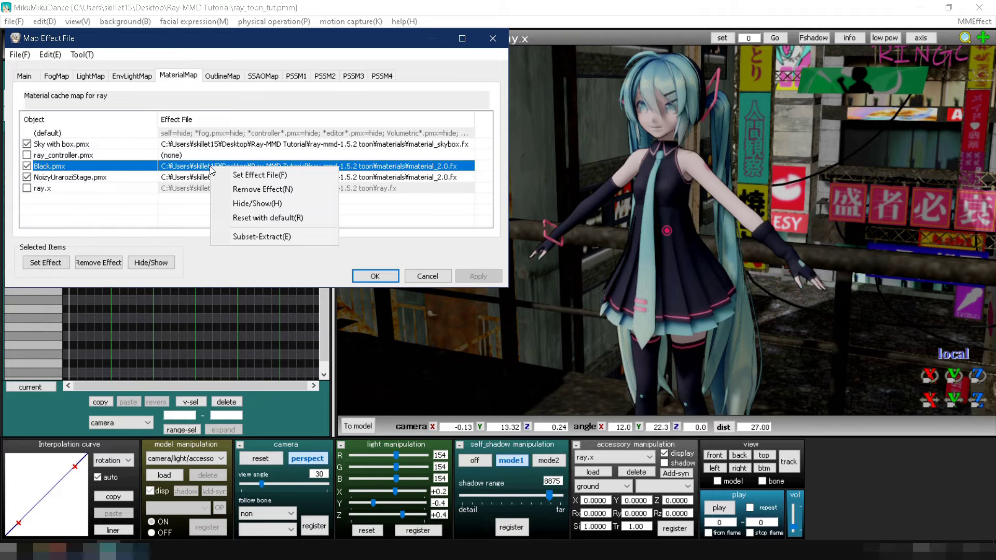
pyautogui.click(242, 236)
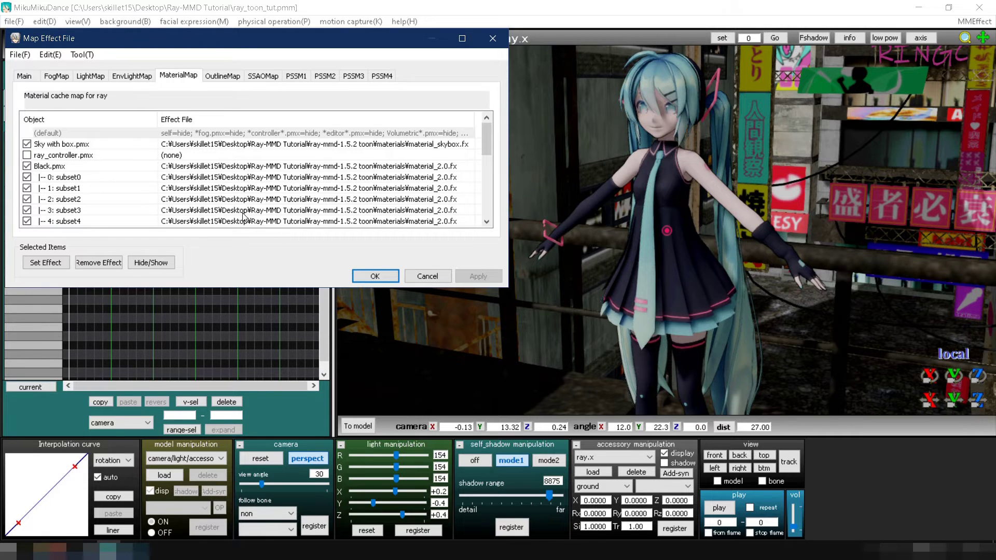
# From the Materials > Toon folder, assign Toon_Face2.fx to subset 0 and Toon_WhiteEye.fx to subset 2 of Black.pmx.
pyautogui.click(246, 178)
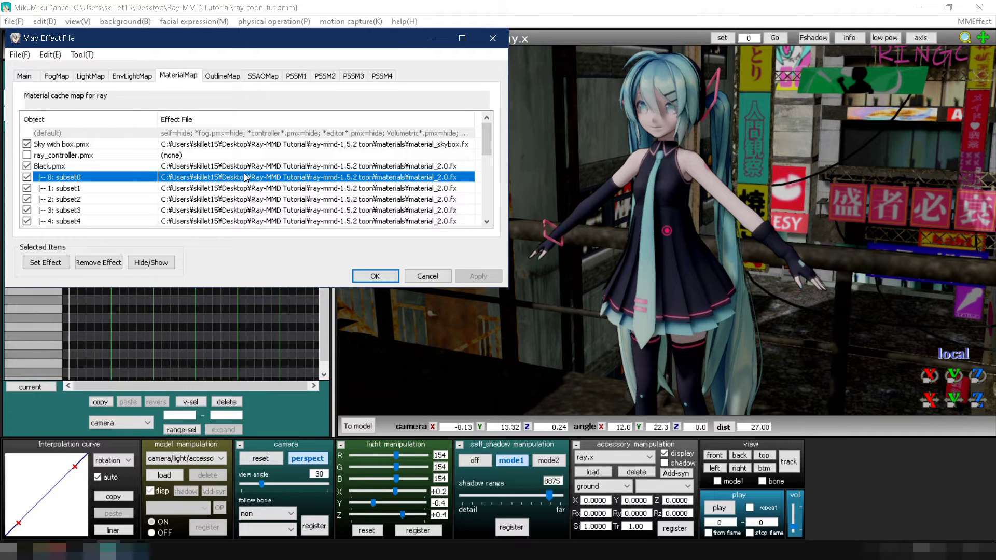
pyautogui.doubleClick(245, 178)
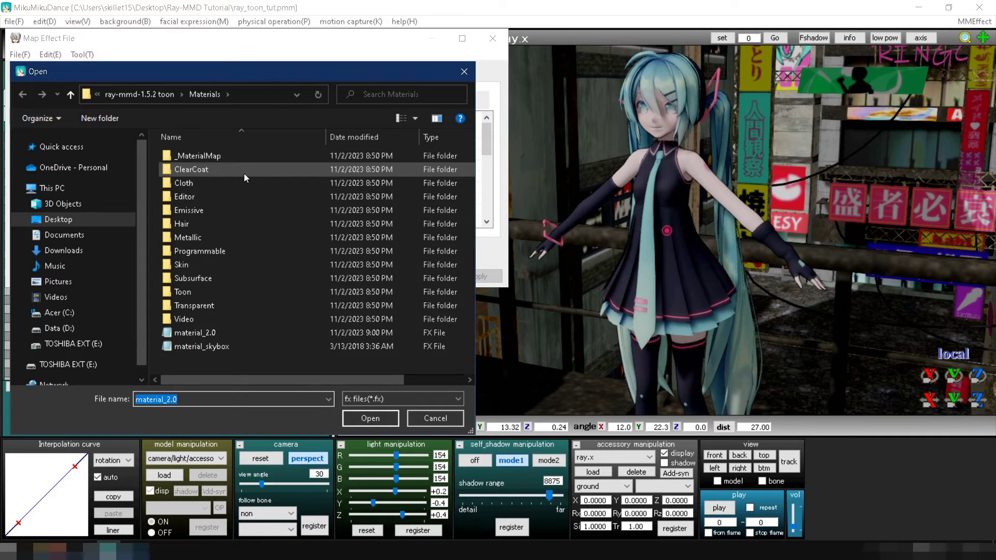
pyautogui.doubleClick(210, 294)
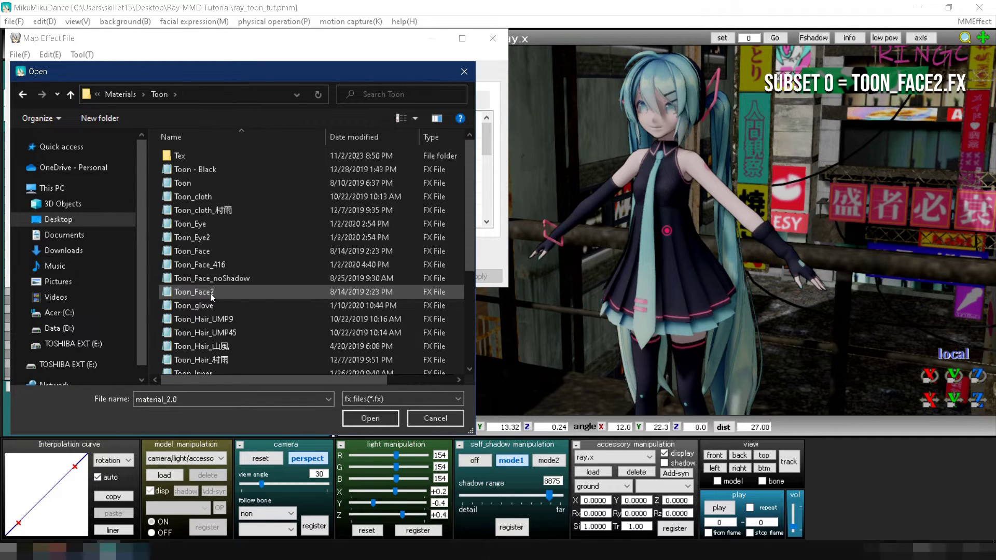
pyautogui.doubleClick(211, 293)
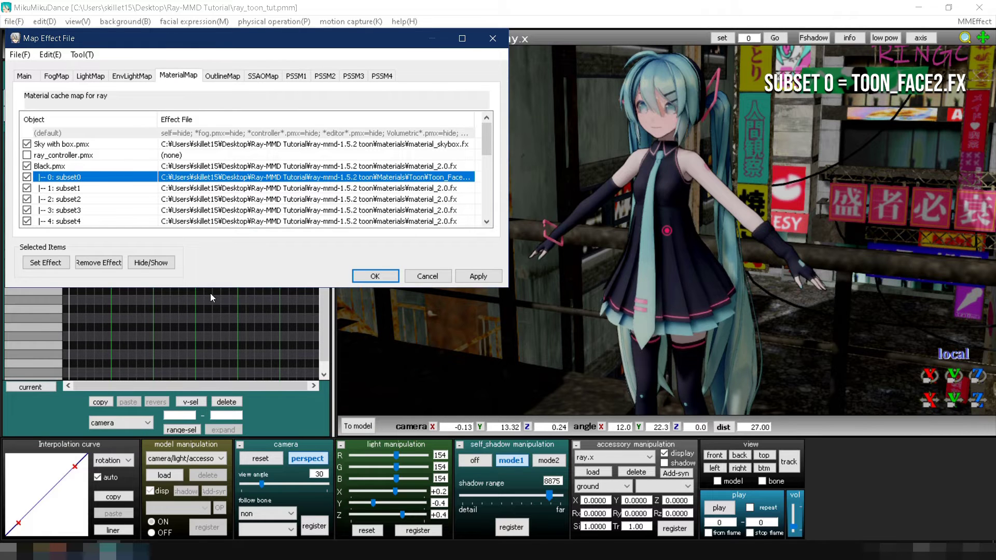
pyautogui.doubleClick(226, 198)
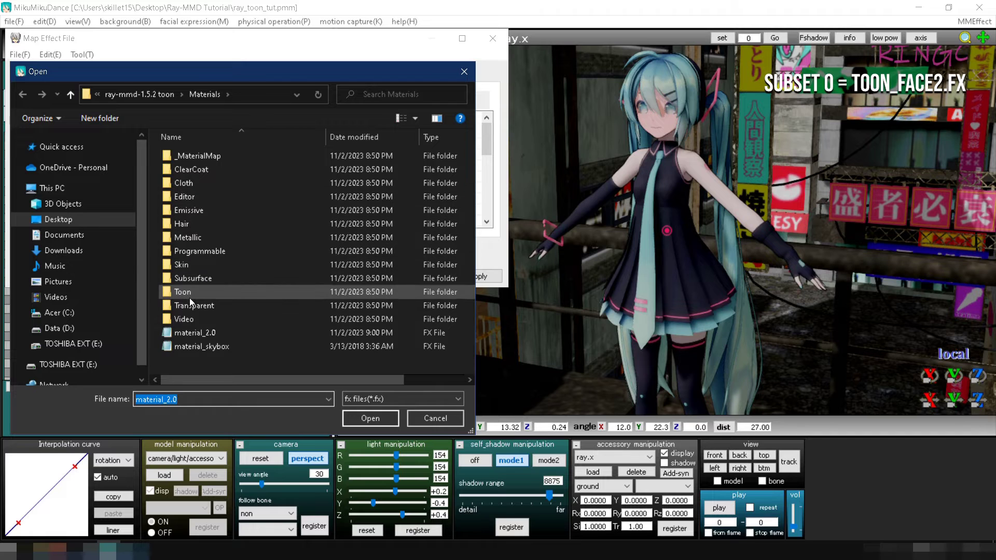
pyautogui.doubleClick(189, 294)
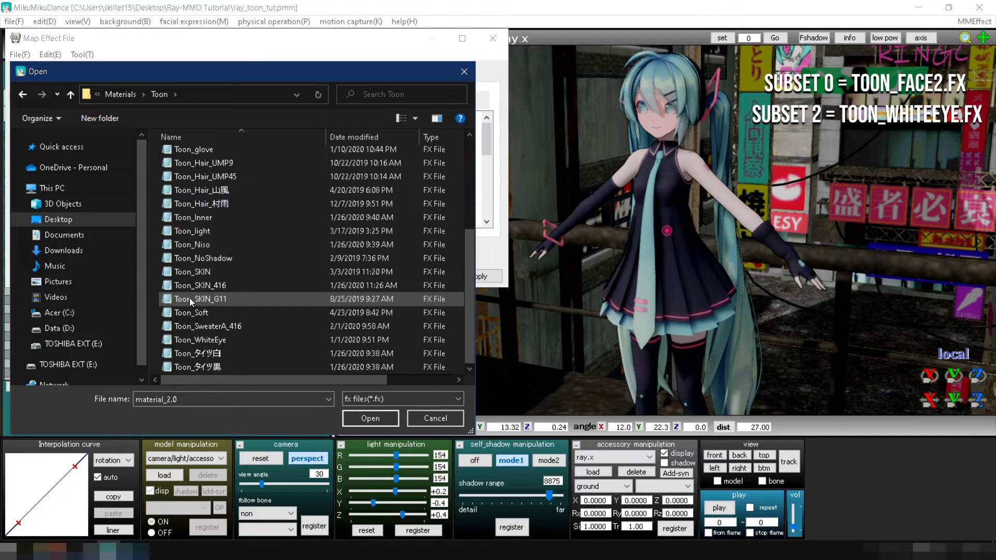
pyautogui.doubleClick(200, 340)
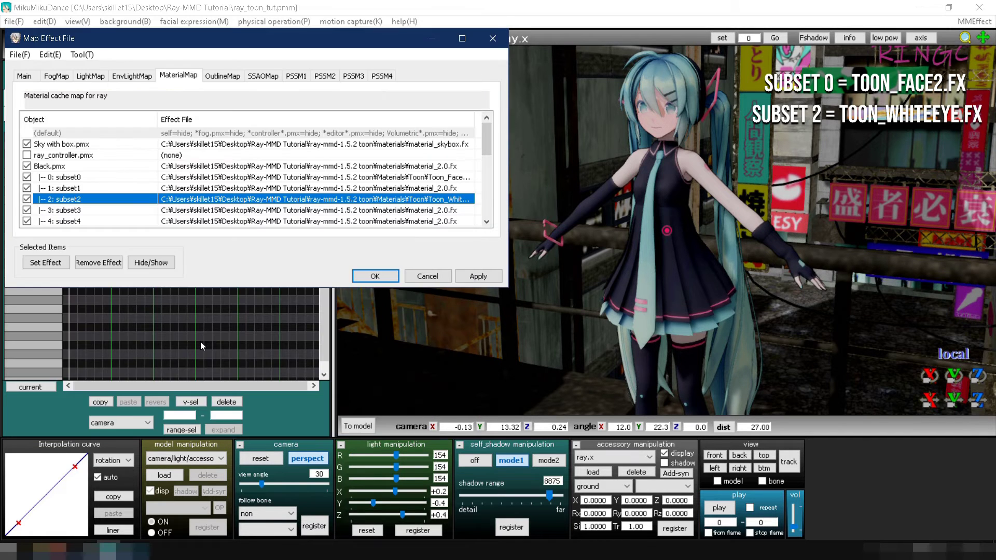
# Assign Toon_Eye.fx from the Materials > Toon folder to subset 3 of Black.pmx.
pyautogui.doubleClick(230, 211)
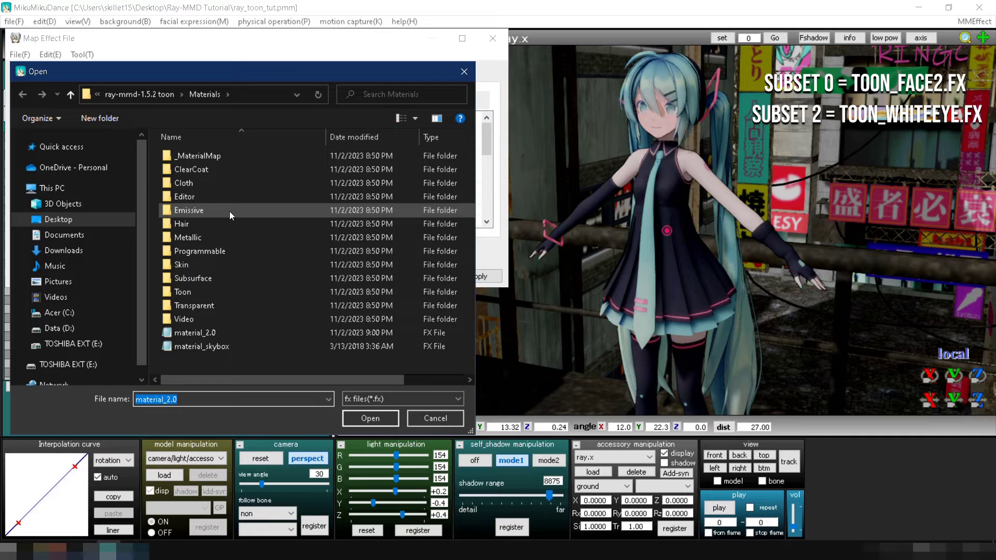
pyautogui.click(188, 288)
pyautogui.doubleClick(188, 289)
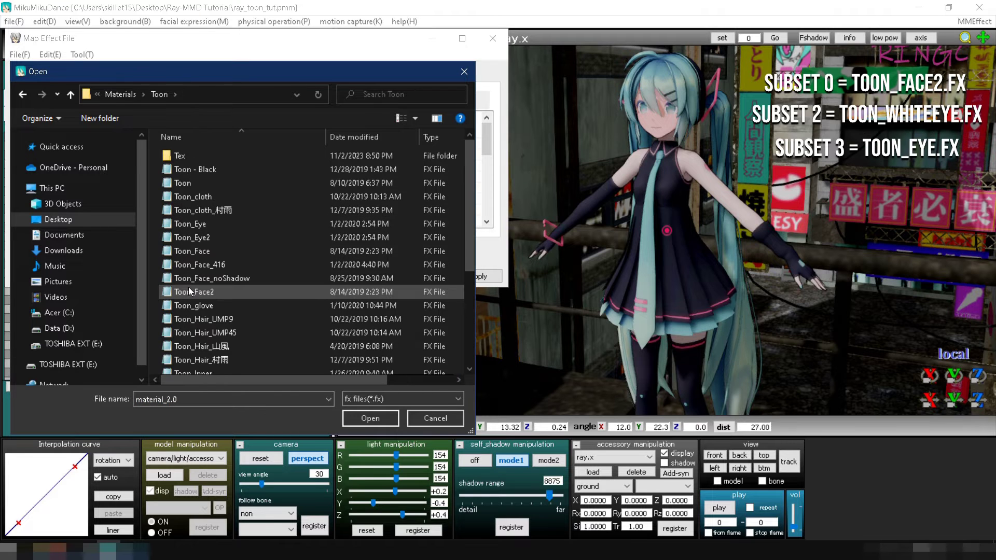
pyautogui.doubleClick(195, 227)
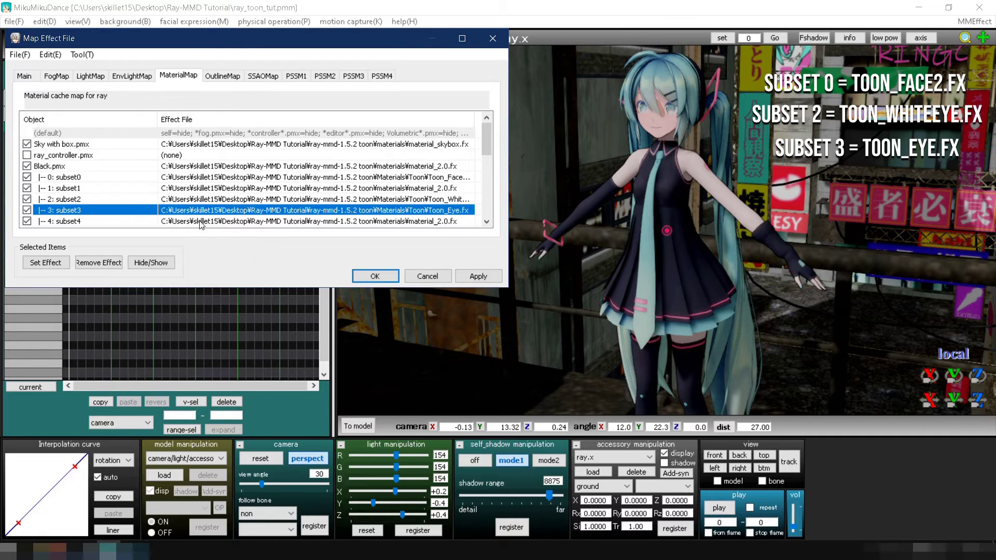
# Assign material_albedo_x1.fx from the Materials > Emissive > Fixed Color x1 folder to subset 4 of Black.pmx.
pyautogui.doubleClick(200, 222)
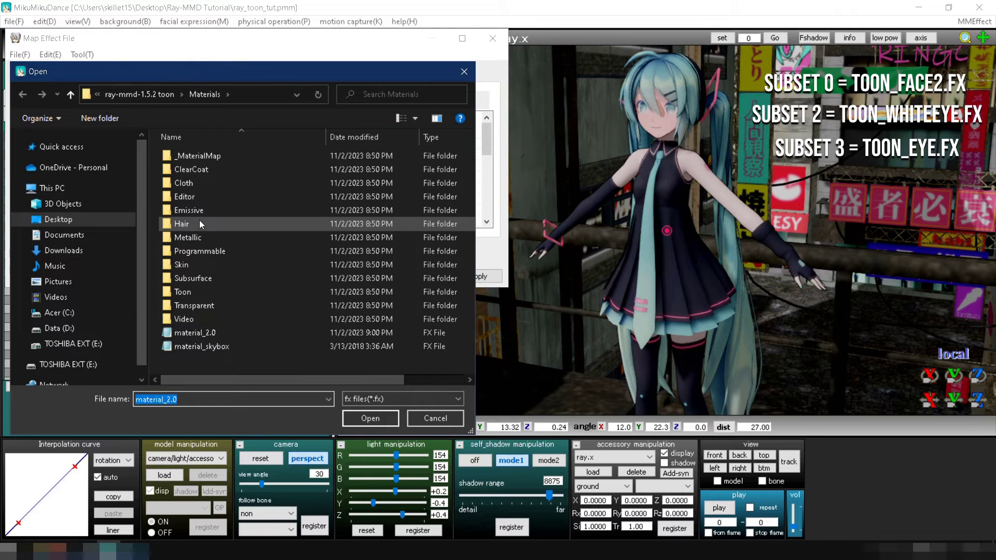
pyautogui.doubleClick(199, 210)
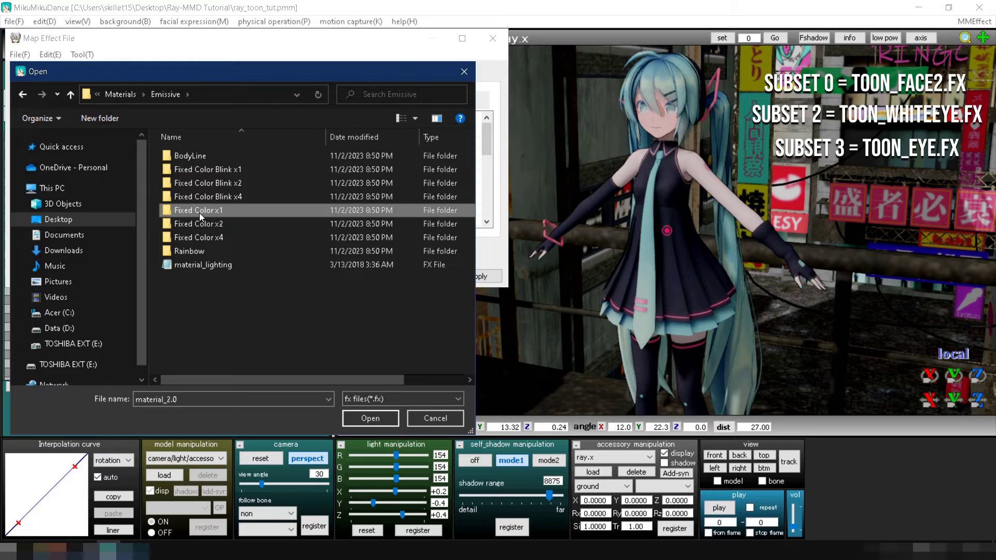
pyautogui.doubleClick(199, 210)
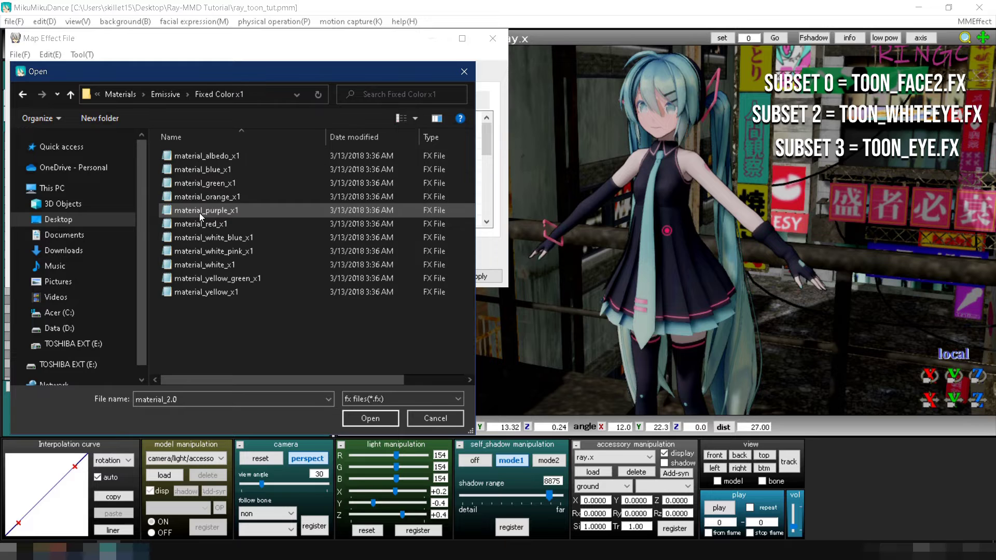
pyautogui.doubleClick(201, 158)
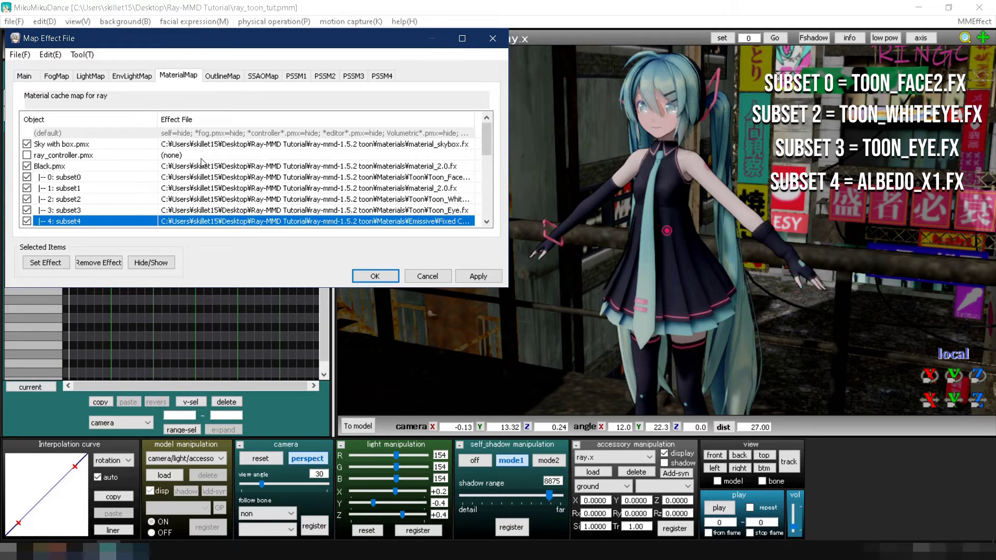
# Assign Toon_SKIN_416.fx from the Materials > Toon folder to subset 5 of Black.pmx.
pyautogui.scroll(-2, 202, 162)
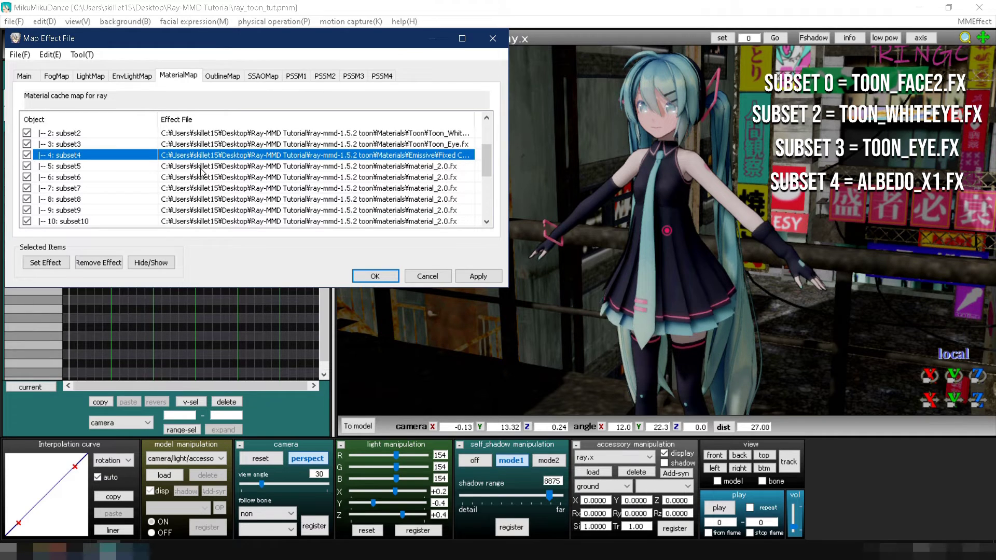
pyautogui.doubleClick(202, 167)
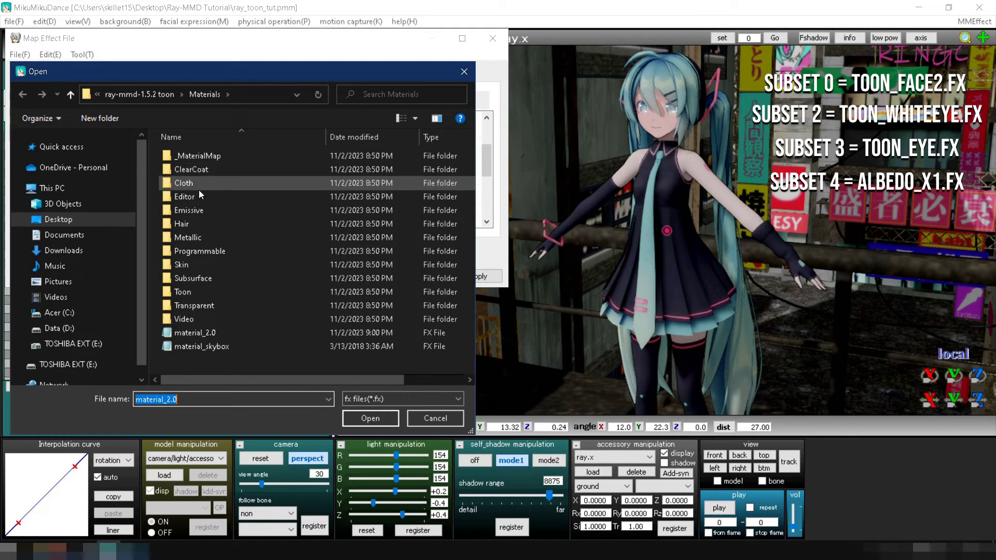
pyautogui.doubleClick(194, 292)
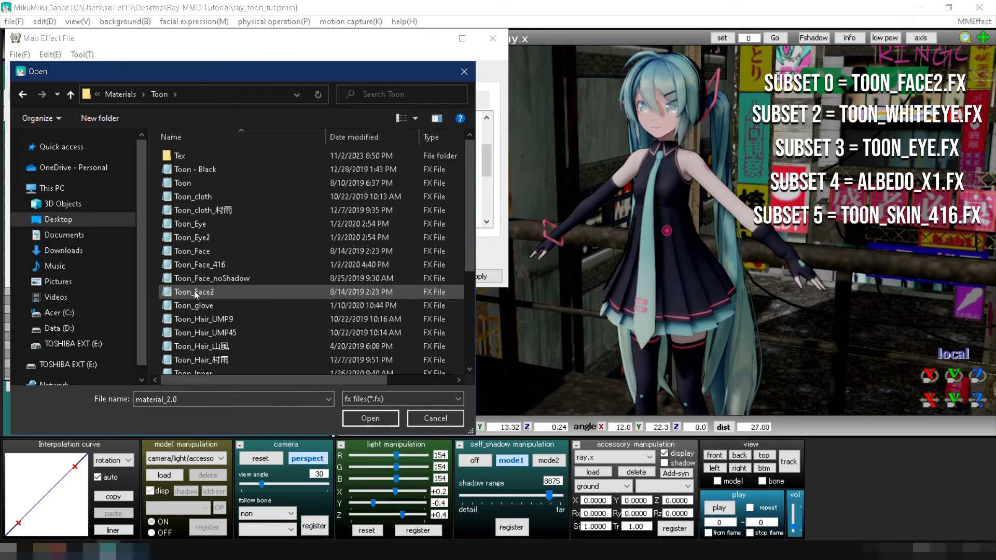
pyautogui.scroll(-2, 194, 291)
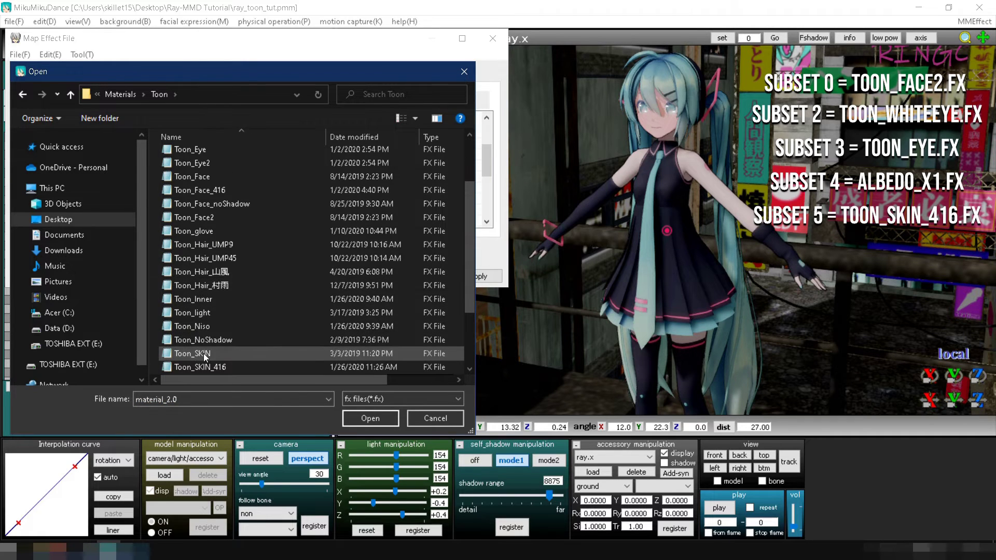
pyautogui.doubleClick(205, 365)
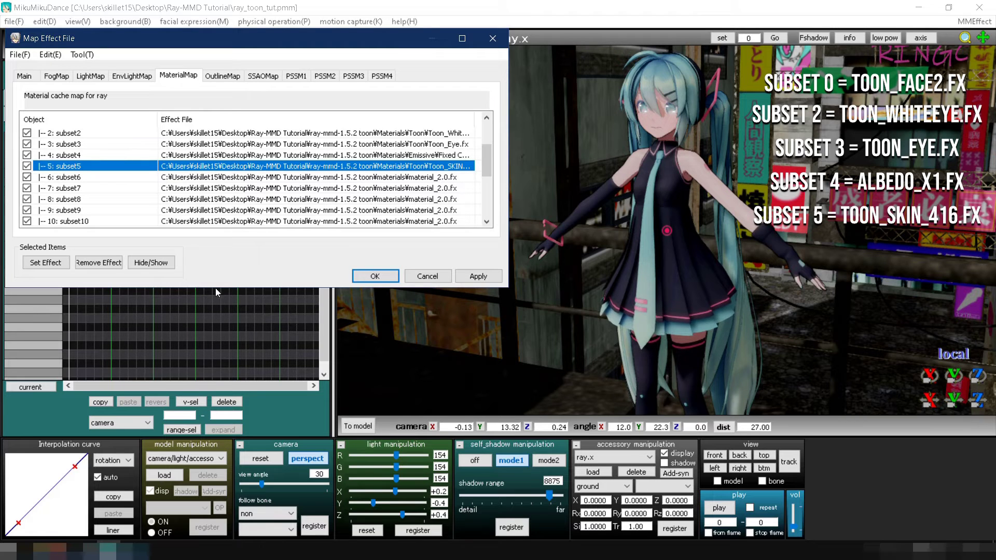
# From the Materials > Toon folder, assign Toon_Hair_山風.fx to subset 6 and Toon.fx to subset 8 of Black.pmx.
pyautogui.doubleClick(247, 178)
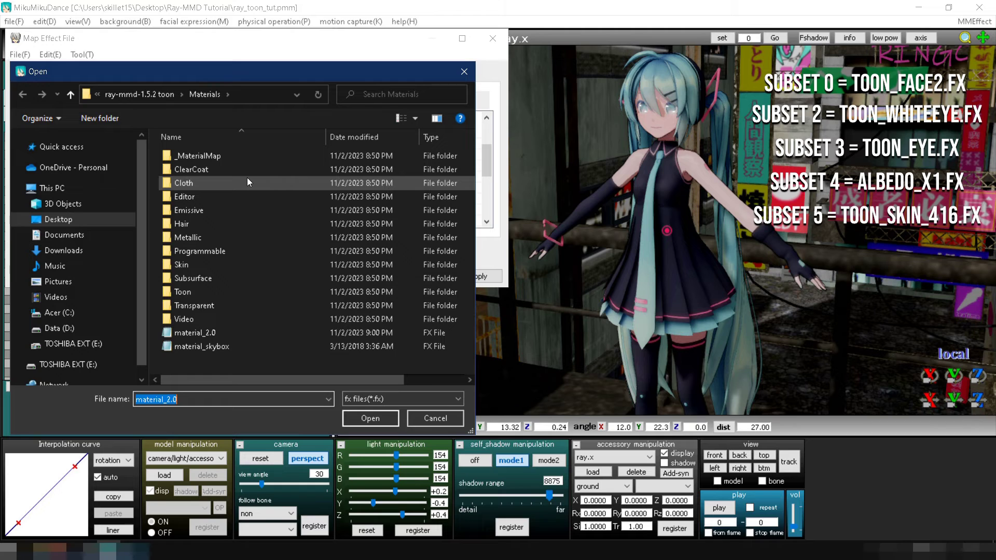
pyautogui.doubleClick(187, 293)
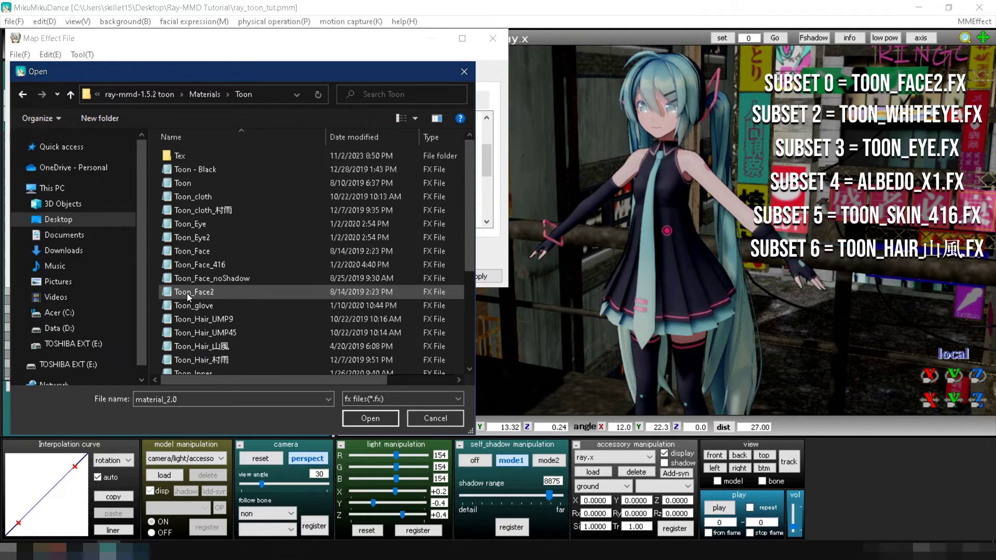
pyautogui.doubleClick(199, 346)
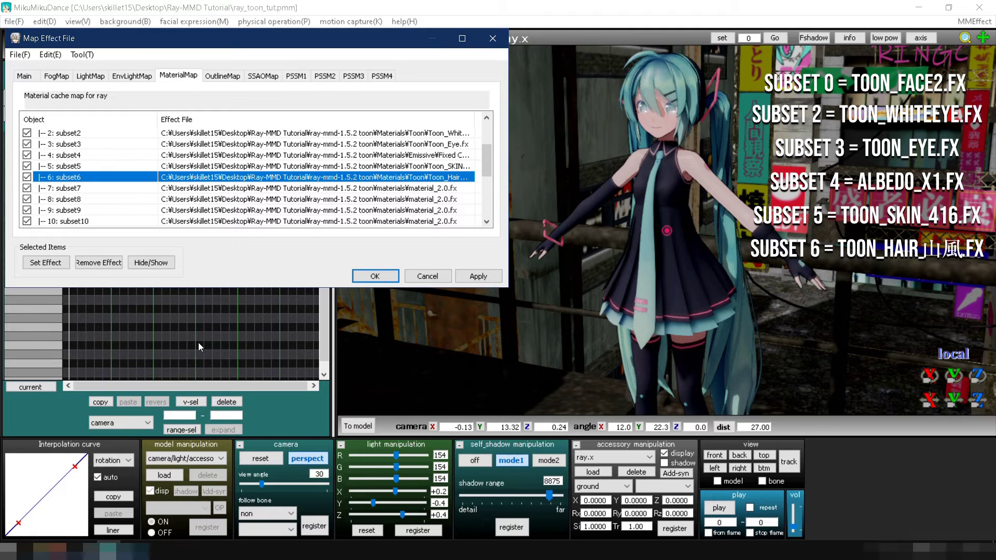
pyautogui.doubleClick(225, 201)
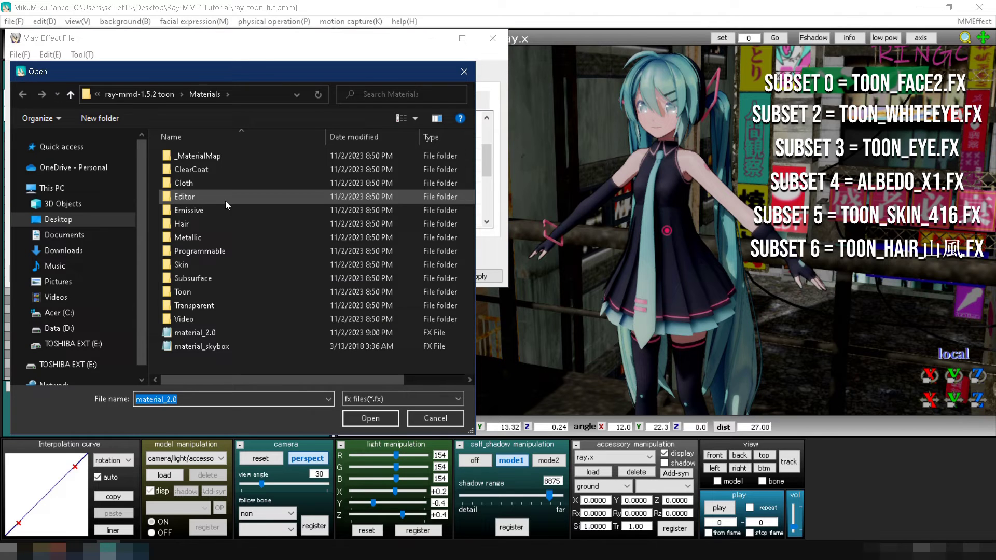
pyautogui.doubleClick(193, 288)
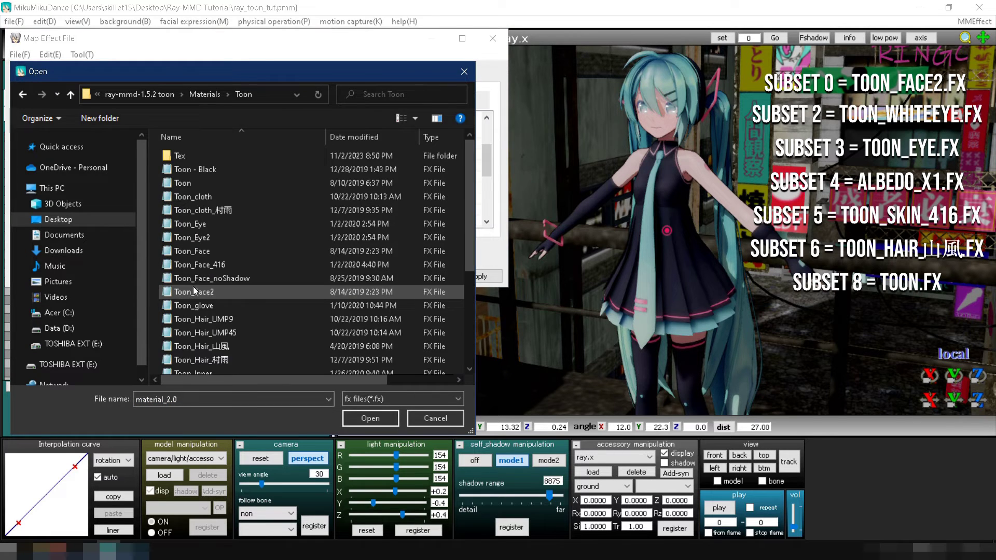
pyautogui.doubleClick(199, 186)
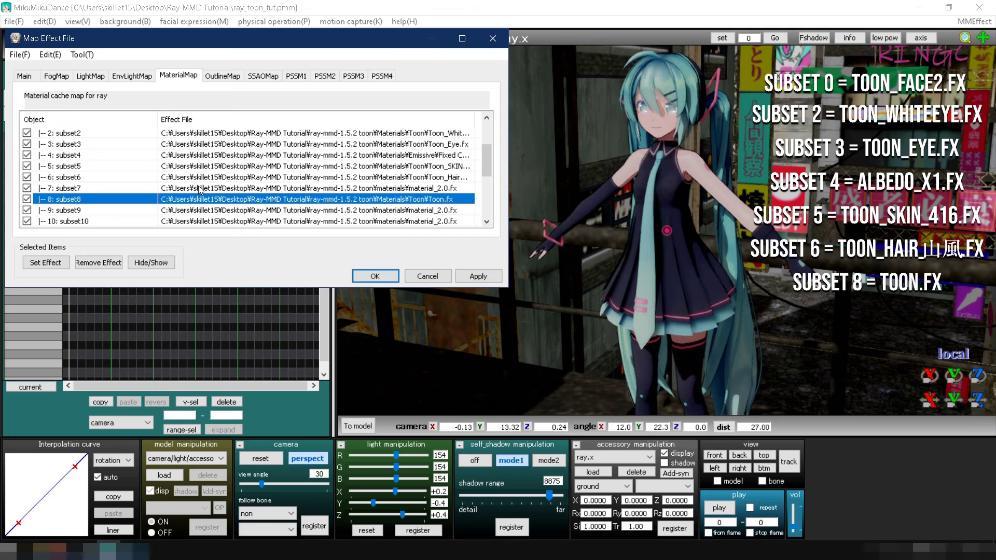
# Assign material_albedo_x4.fx from the Materials > Emissive > Fixed Color x4 folder to subset 12 of Black.pmx.
pyautogui.scroll(-1, 199, 190)
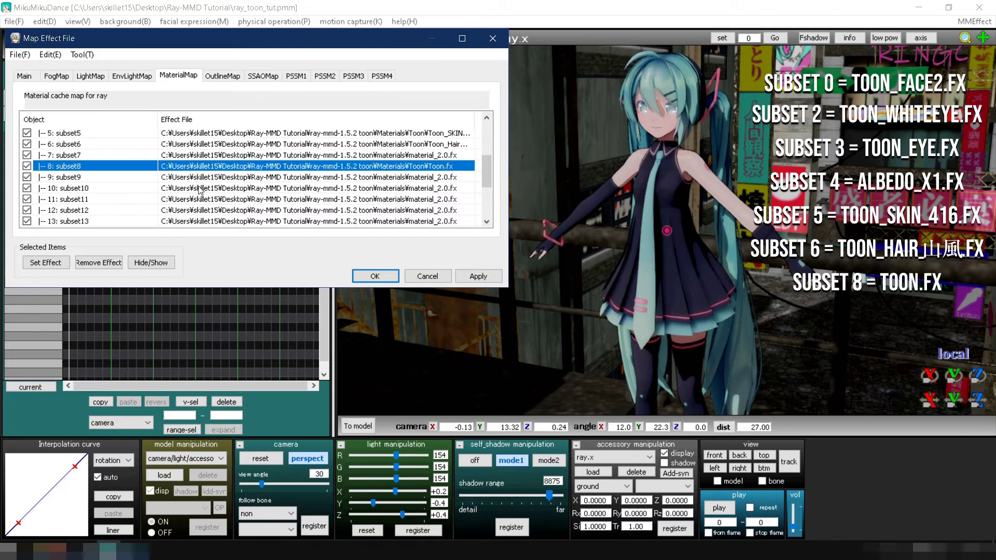
pyautogui.doubleClick(191, 212)
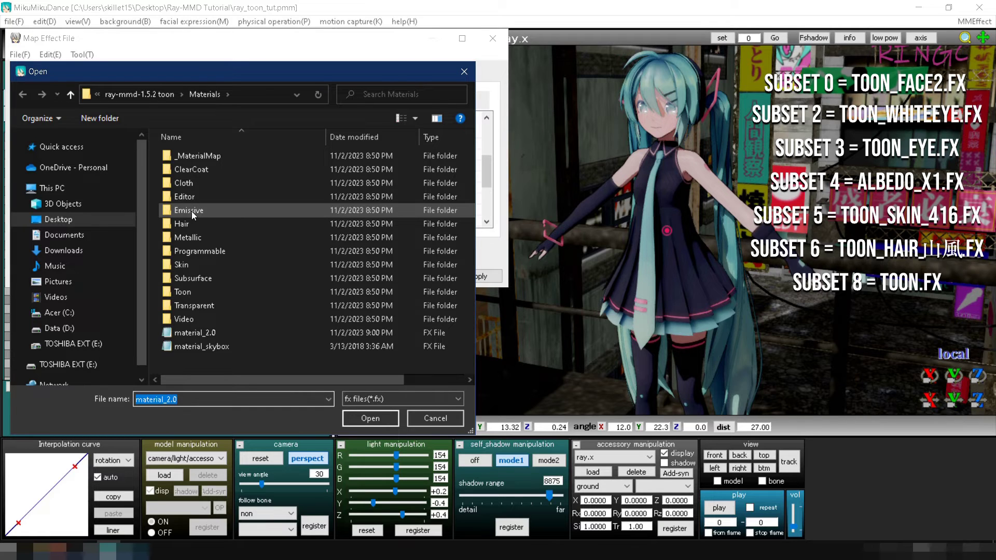
pyautogui.doubleClick(192, 211)
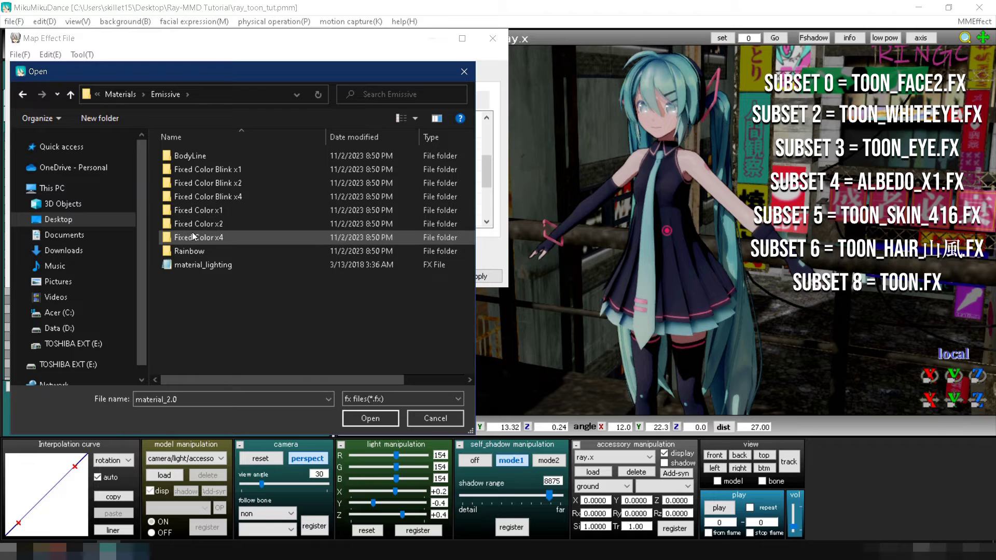
pyautogui.doubleClick(192, 237)
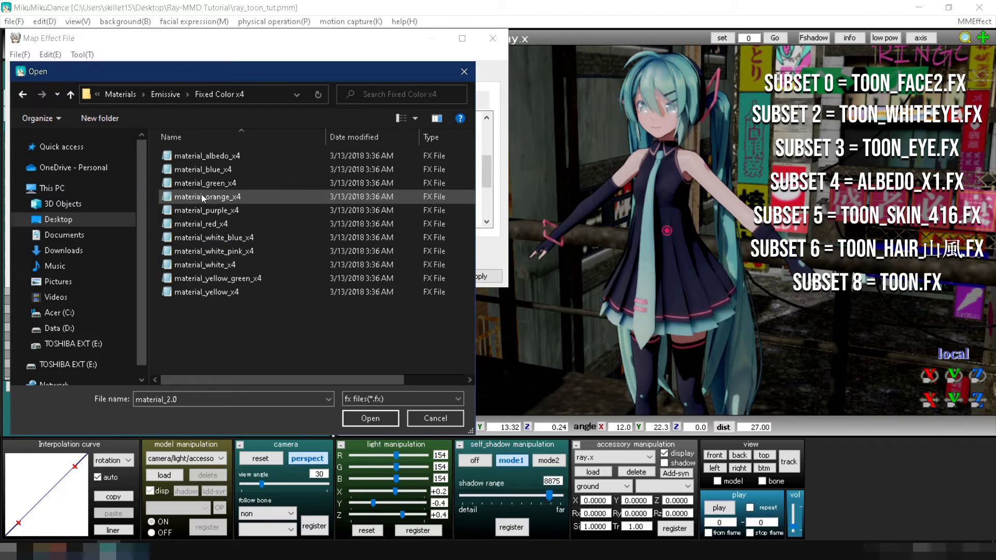
pyautogui.doubleClick(211, 157)
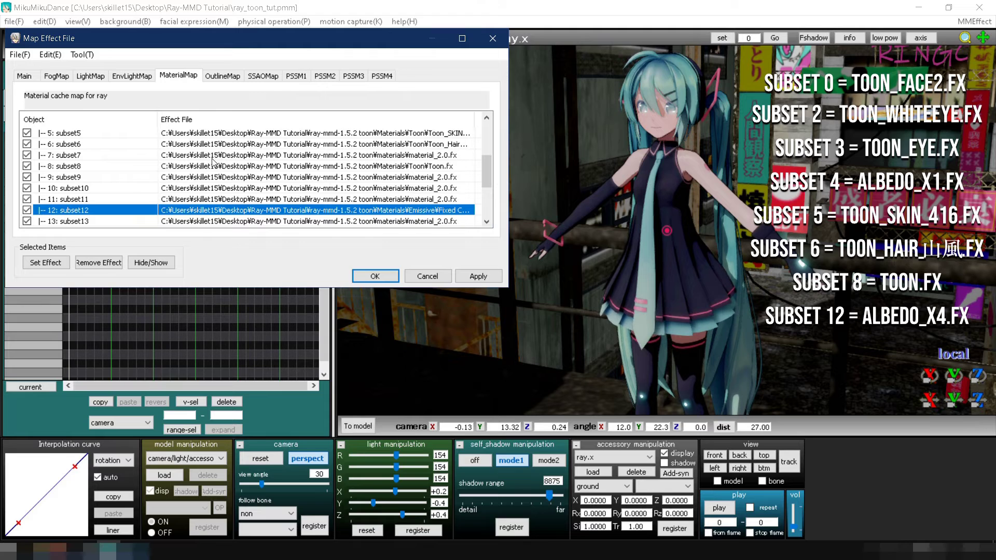
# Assign material_albedo_x2.fx from the Materials > Emissive > Fixed Color x2 folder to subset 13 of Black.pmx, and apply the effect mapping.
pyautogui.doubleClick(204, 221)
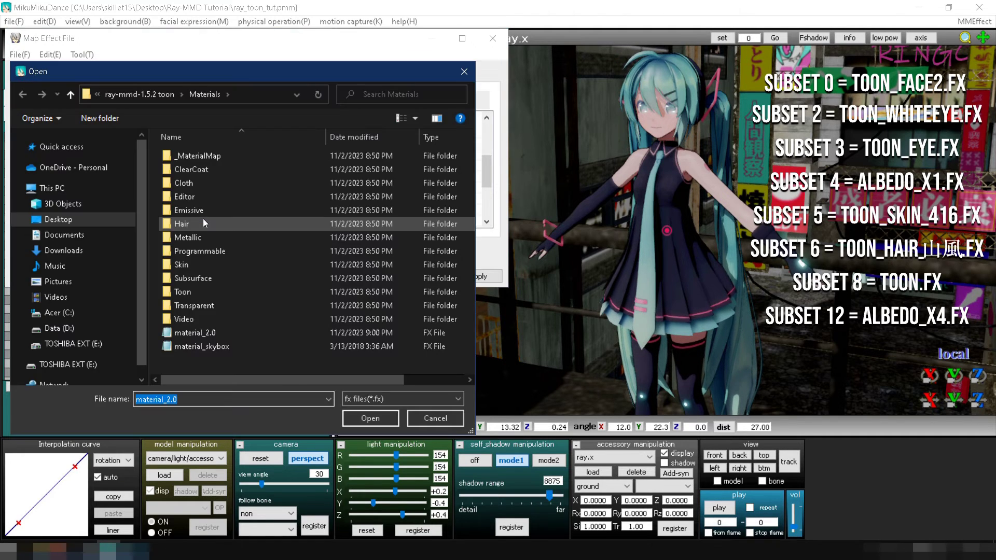
pyautogui.doubleClick(205, 212)
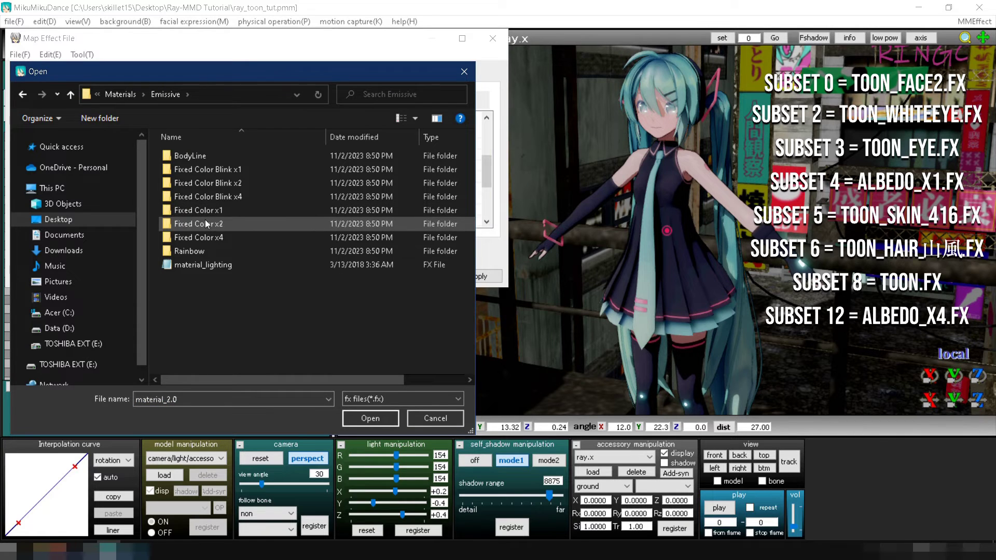
pyautogui.doubleClick(205, 223)
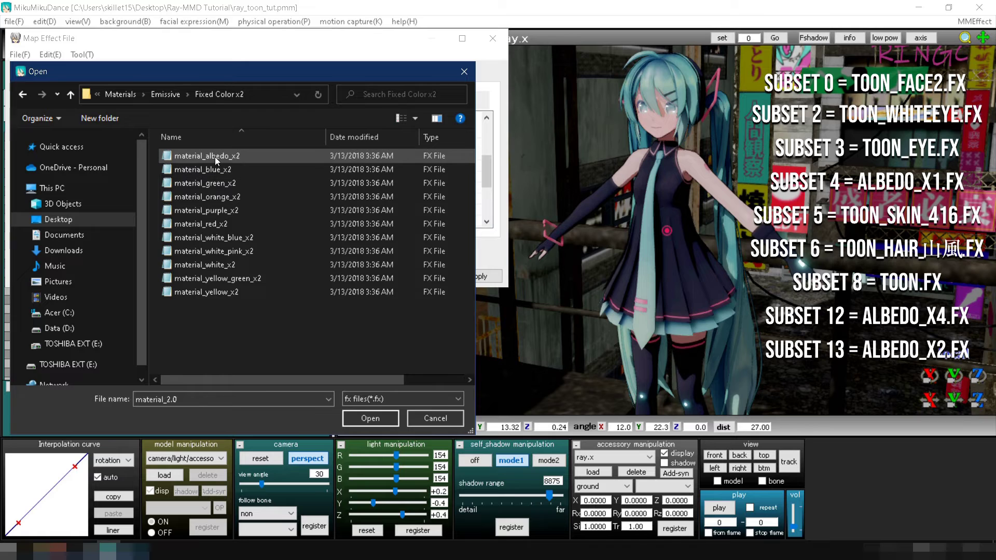
pyautogui.doubleClick(214, 157)
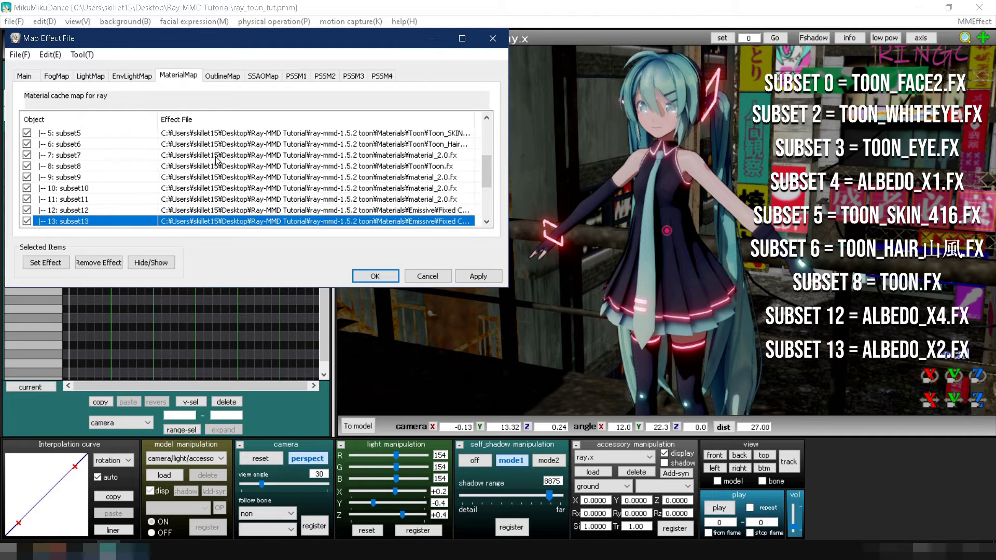
pyautogui.click(467, 277)
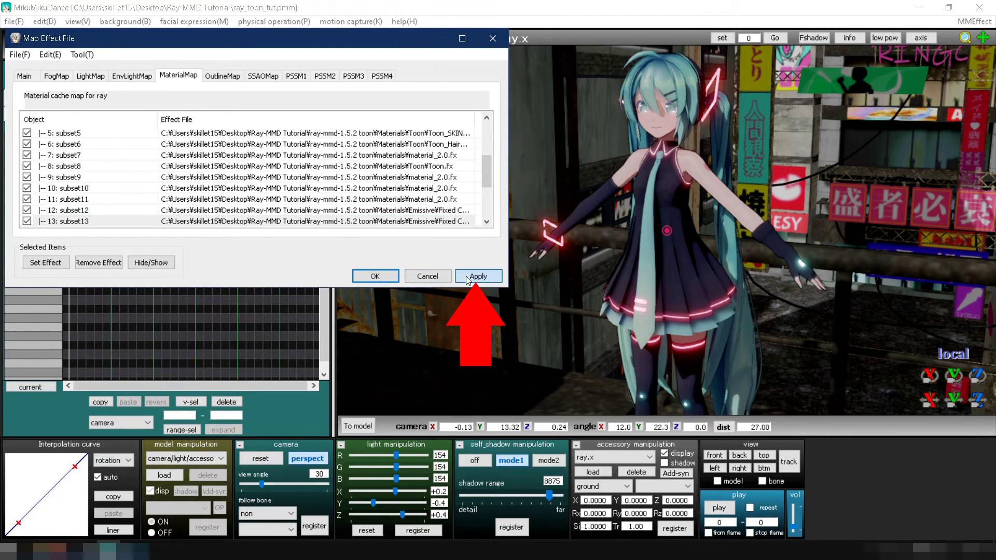
pyautogui.click(372, 276)
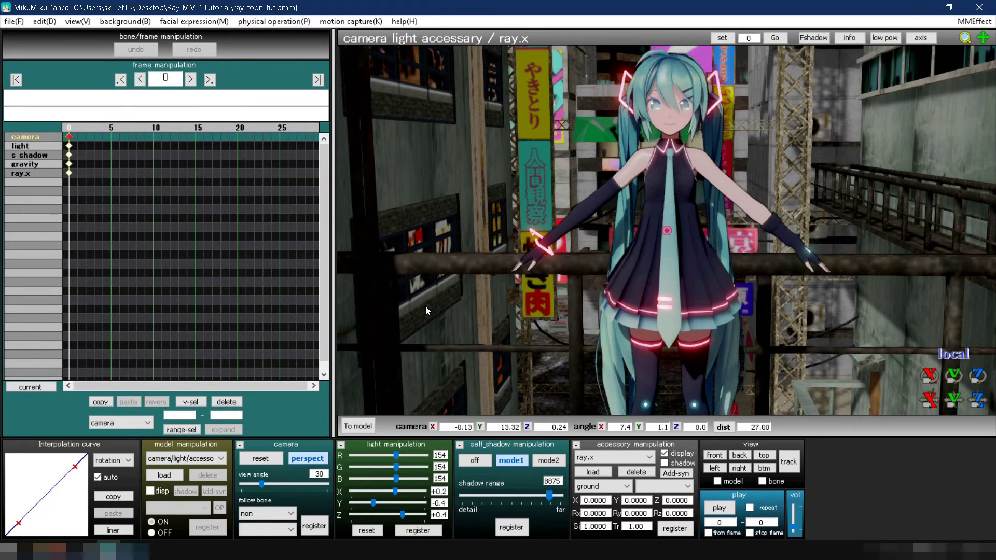
# Select the ray_controller model and set its SunLight+ morph to 0.1.
pyautogui.click(222, 458)
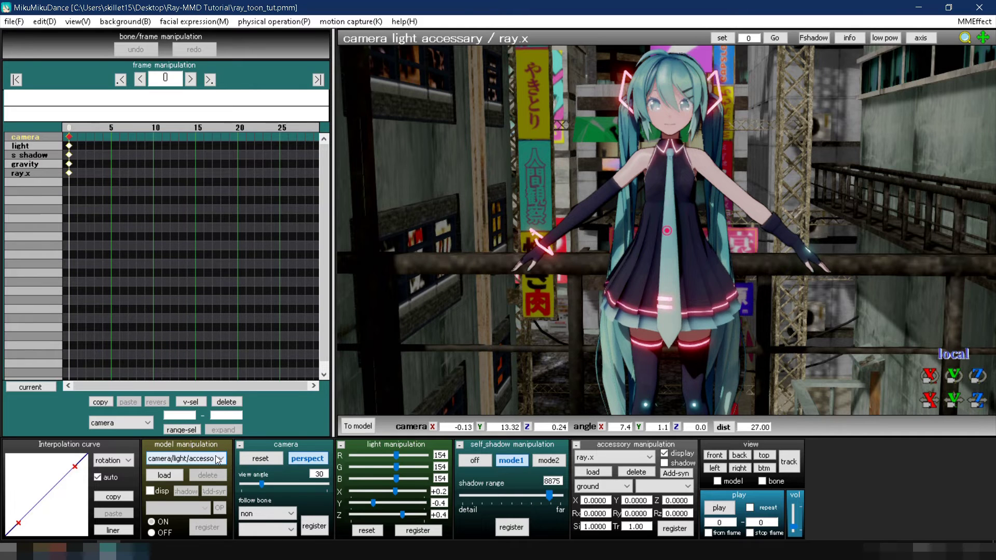
pyautogui.click(197, 487)
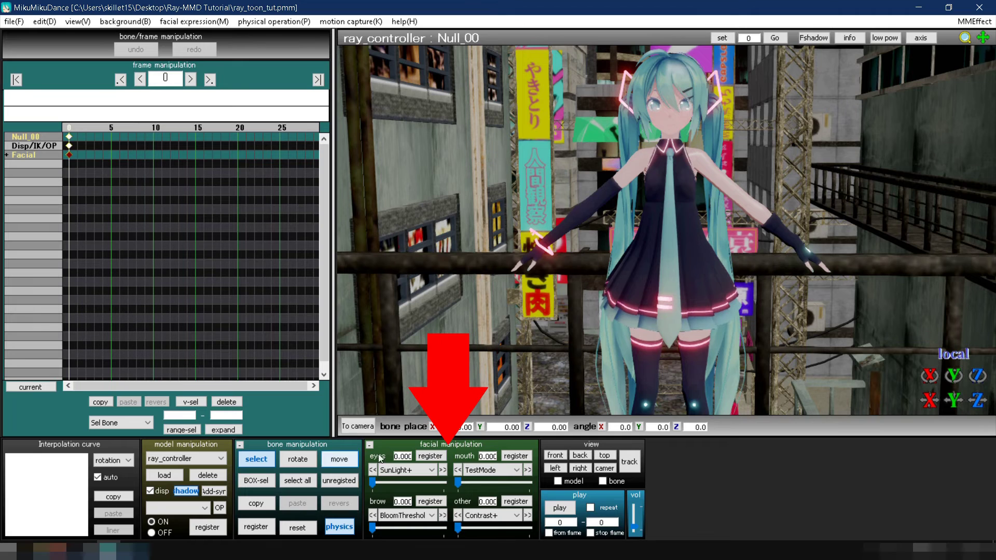
pyautogui.doubleClick(396, 456)
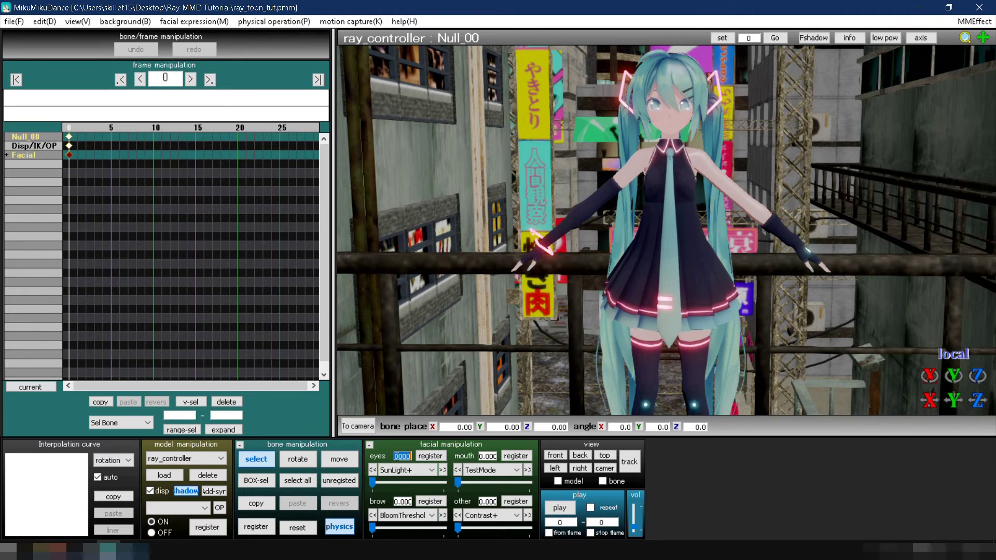
pyautogui.write('0.1')
pyautogui.press('Return')
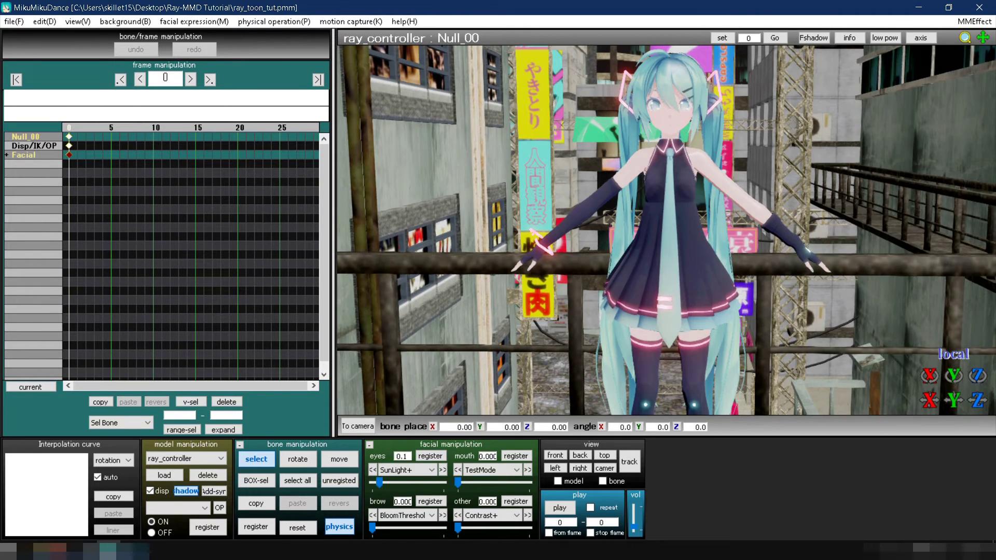
# Set the ray_controller's SSDO+ and BloomThreshold morphs to 0.6 each.
pyautogui.click(428, 469)
pyautogui.click(411, 434)
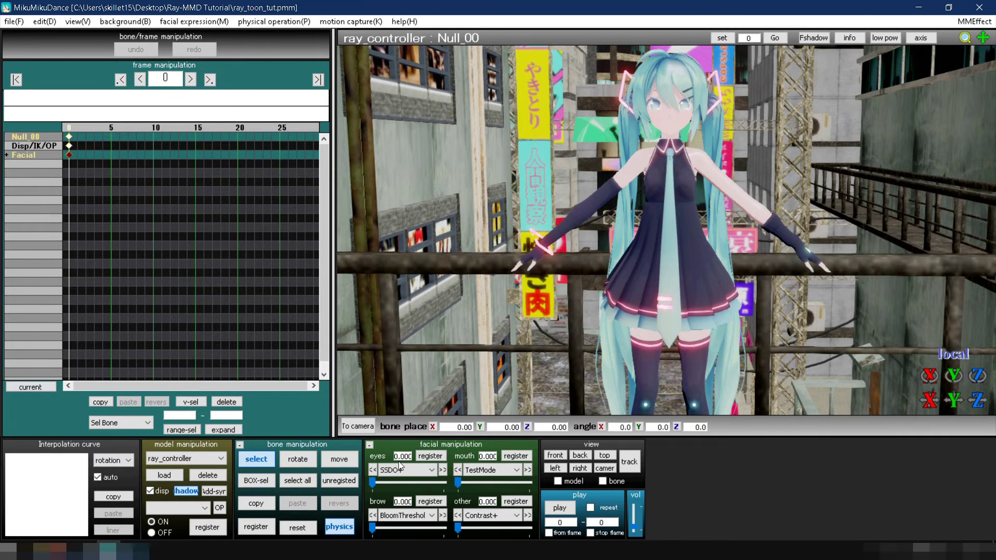
pyautogui.click(412, 482)
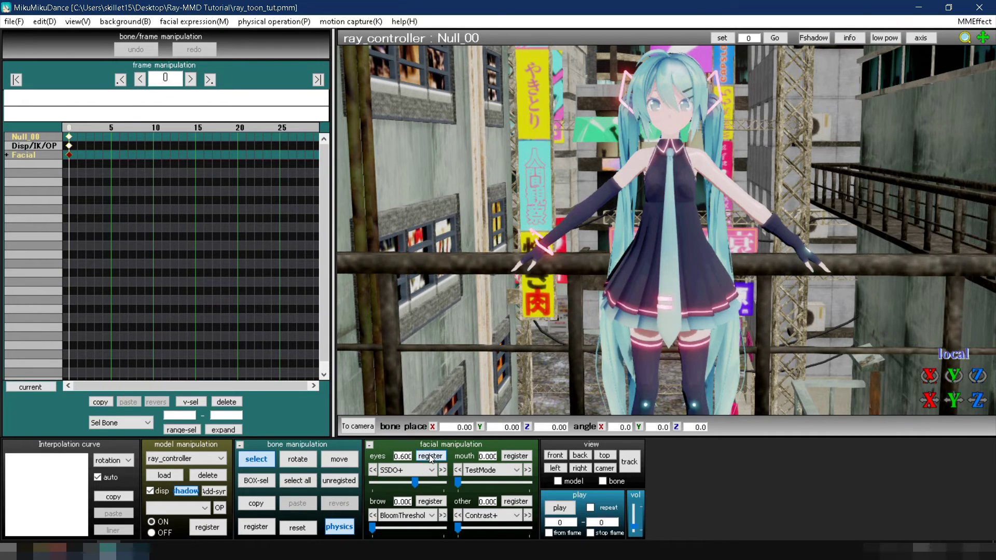
pyautogui.click(397, 529)
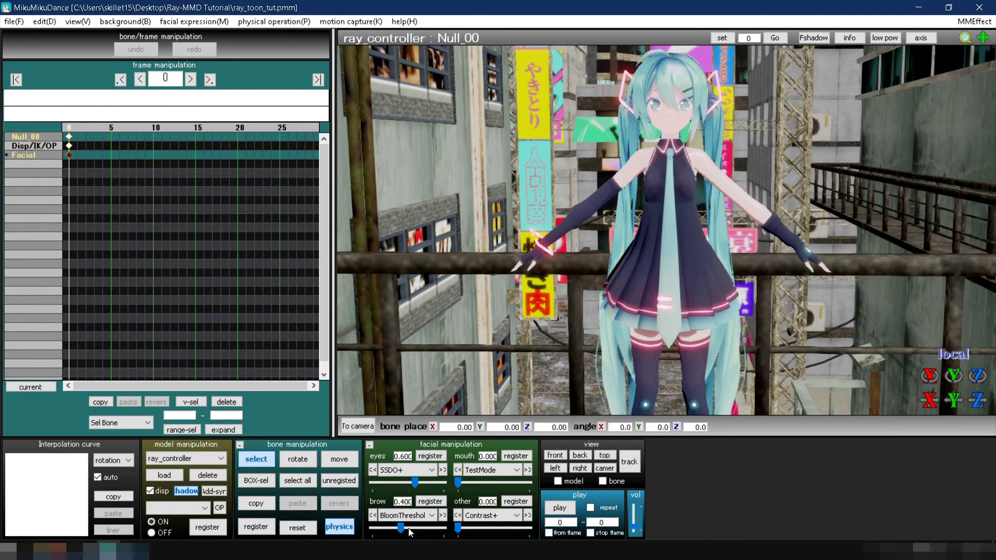
pyautogui.click(408, 529)
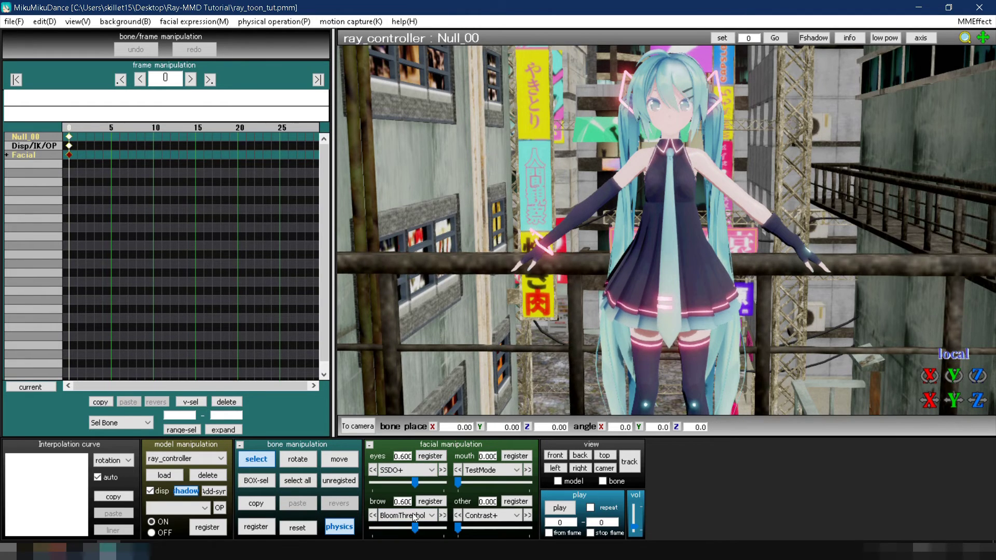
# Set the ray_controller's Saturation+ and Gamma- morphs to 0.2 each.
pyautogui.click(469, 515)
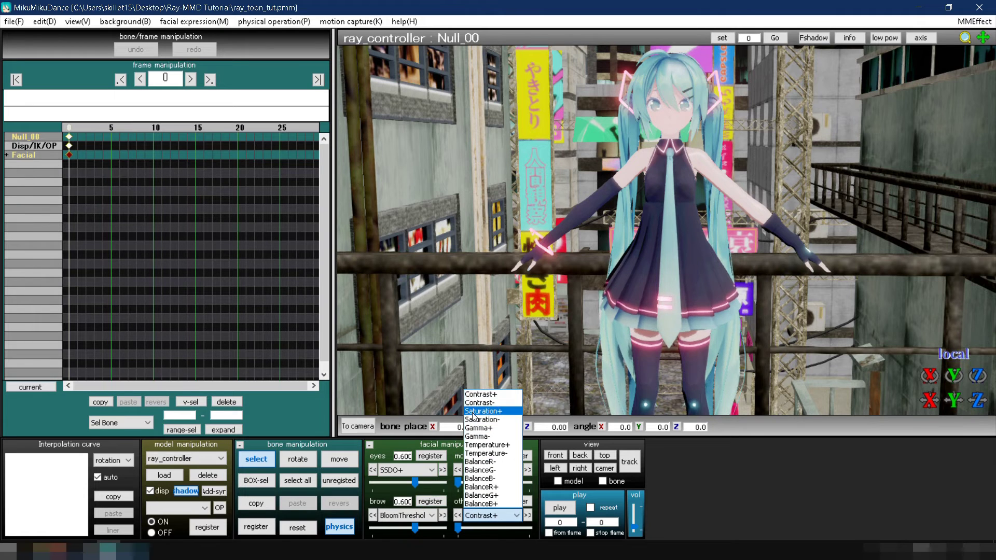
pyautogui.click(474, 412)
pyautogui.click(471, 528)
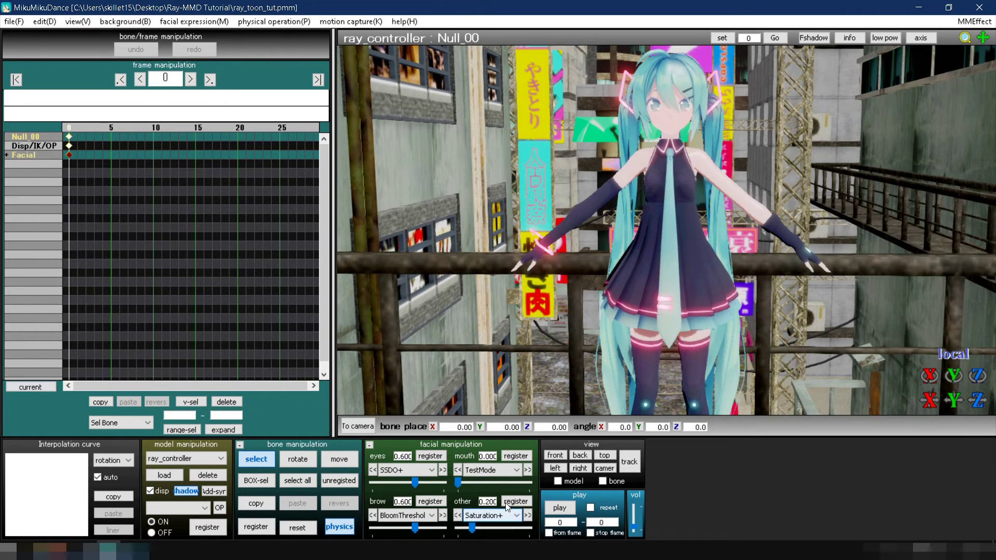
pyautogui.click(508, 516)
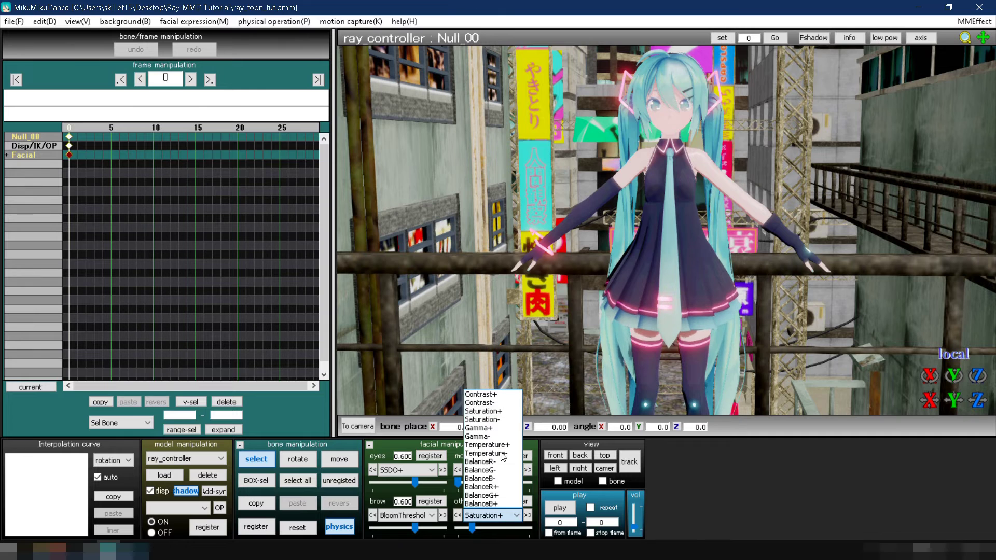
pyautogui.click(502, 436)
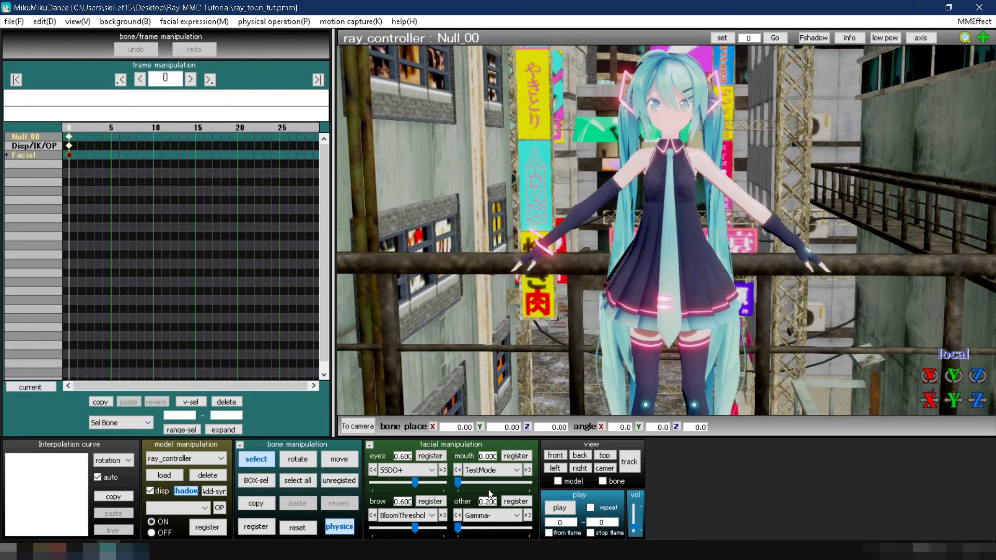
pyautogui.click(474, 528)
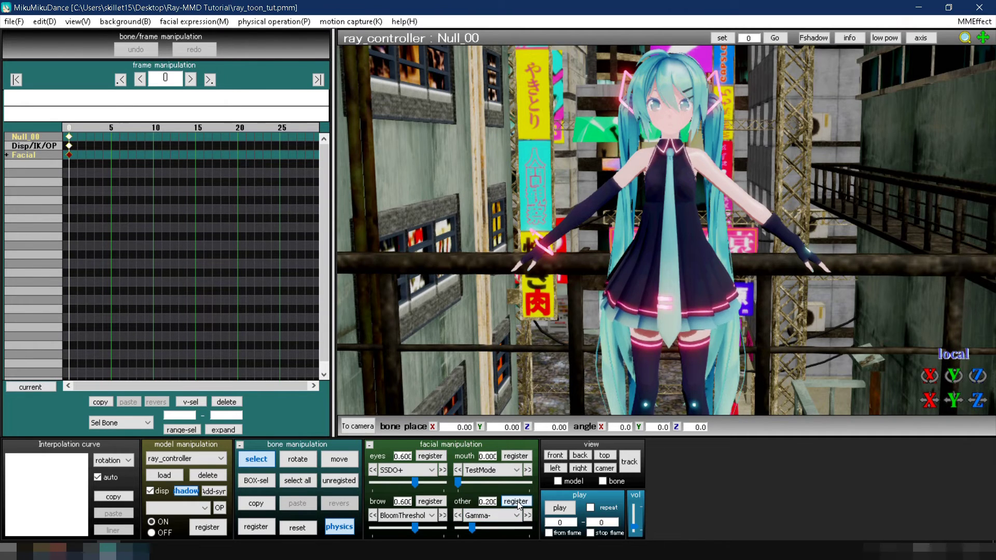
# Set the ray_controller's BalanceB+ morph to 0.2 and return to camera mode.
pyautogui.click(508, 521)
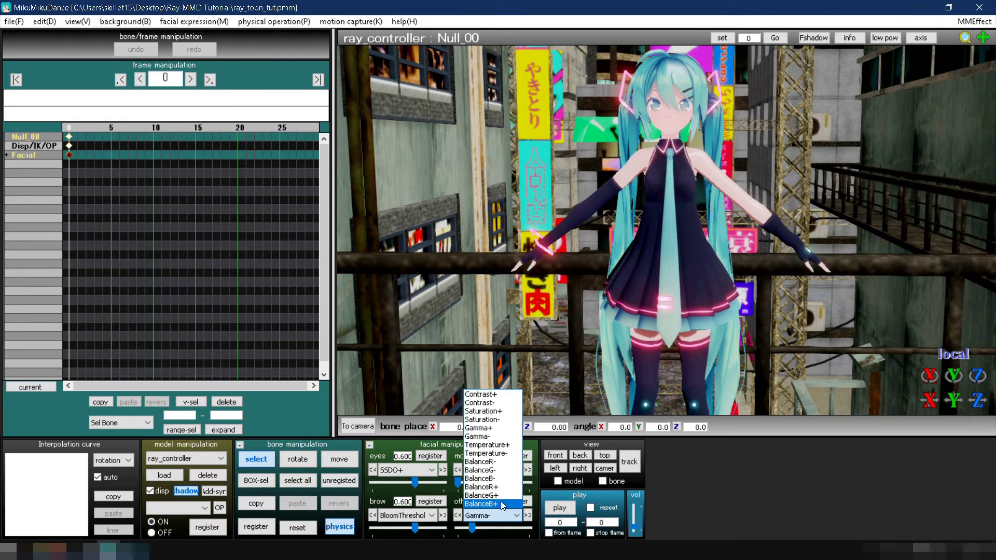
pyautogui.click(500, 501)
pyautogui.click(481, 529)
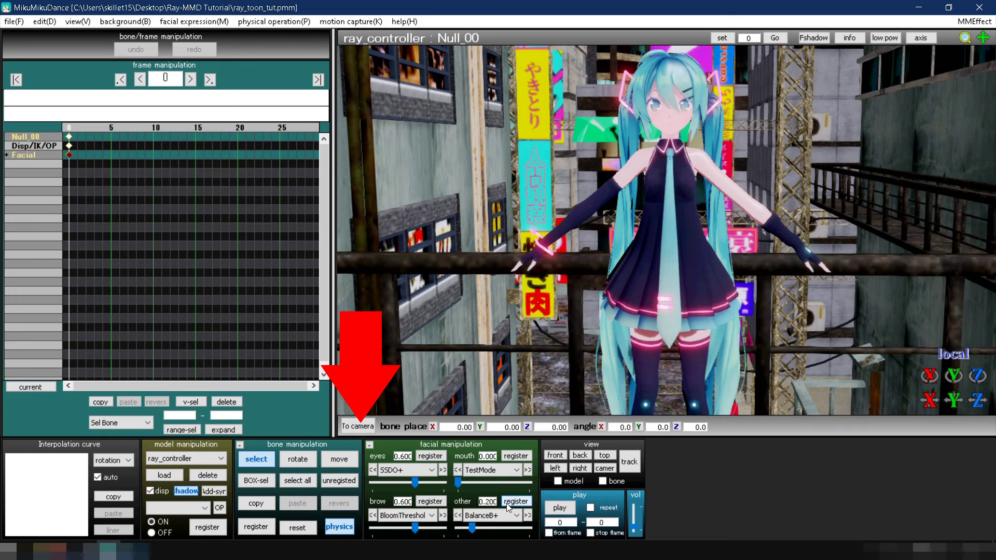
pyautogui.click(372, 430)
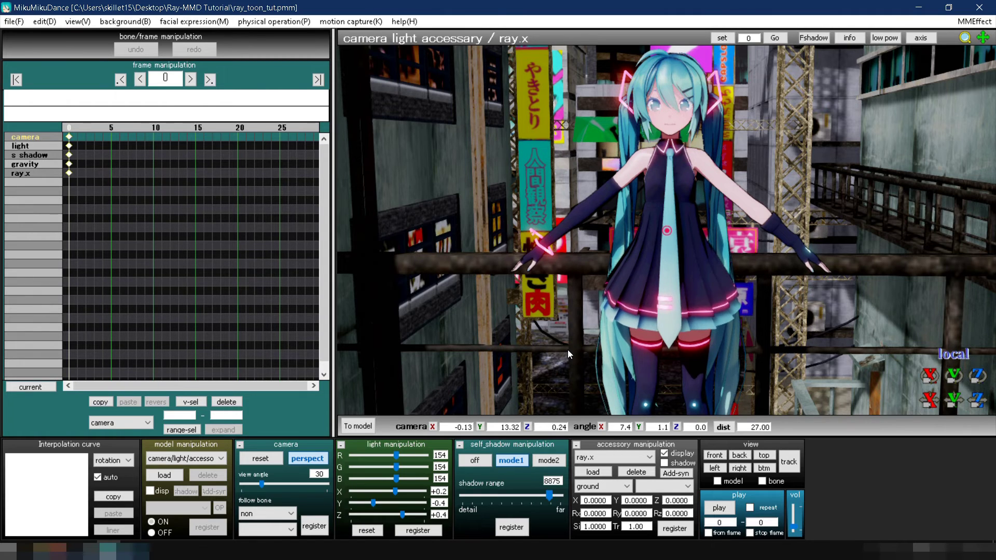
# Load the Diffusion.x accessory from the Effects > Diffusion7 folder.
pyautogui.click(590, 472)
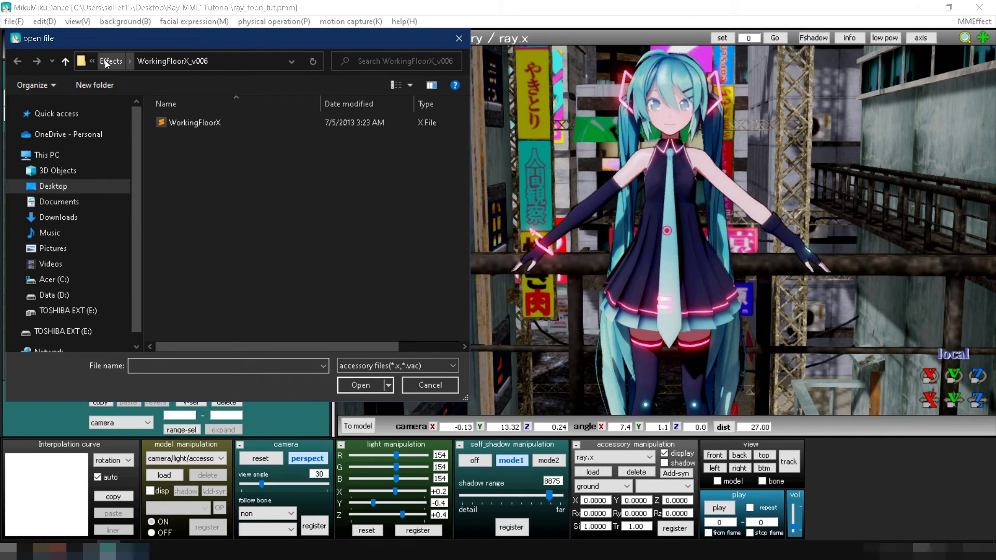
pyautogui.click(104, 61)
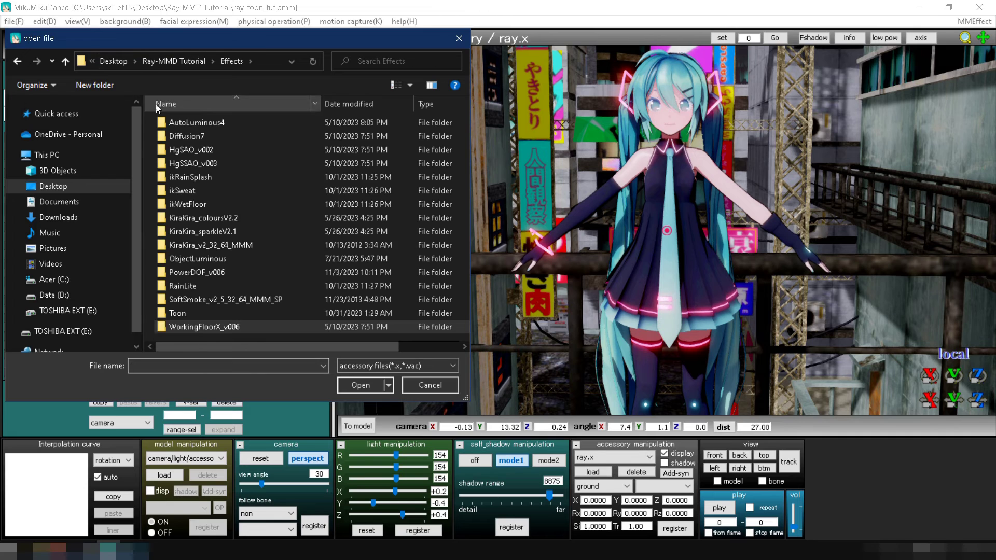
pyautogui.doubleClick(179, 136)
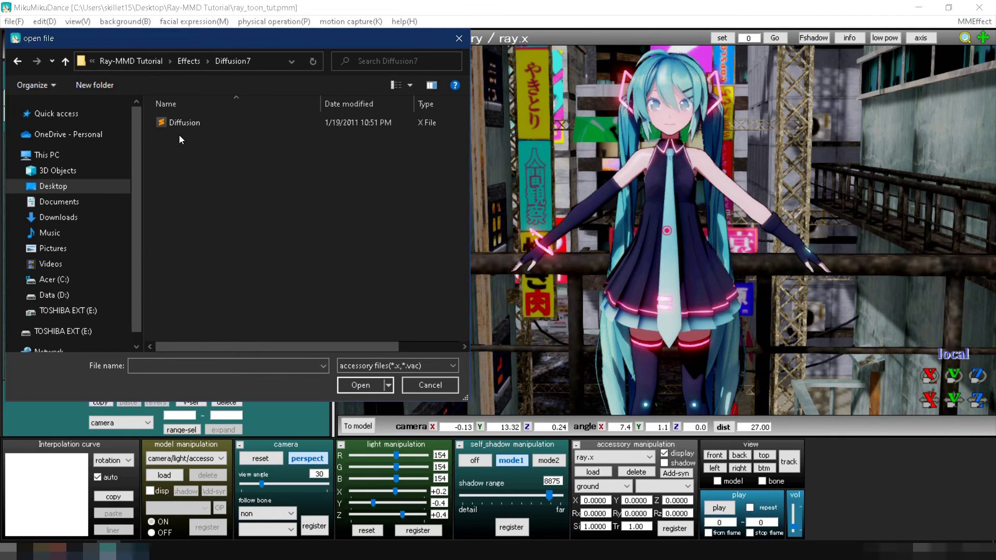
pyautogui.doubleClick(183, 124)
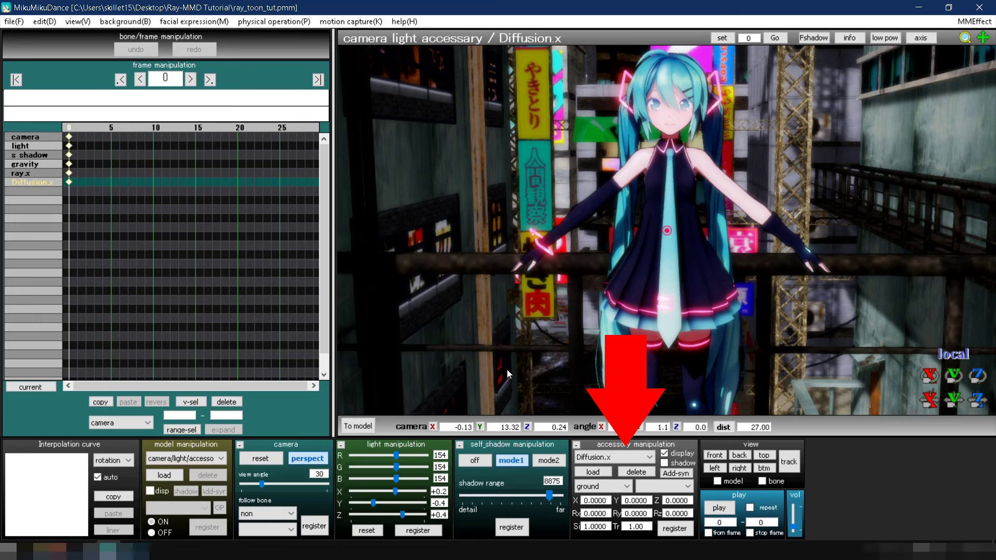
# Load the PowerDOF.x accessory from the Effects > PowerDOF_v006 folder.
pyautogui.click(591, 472)
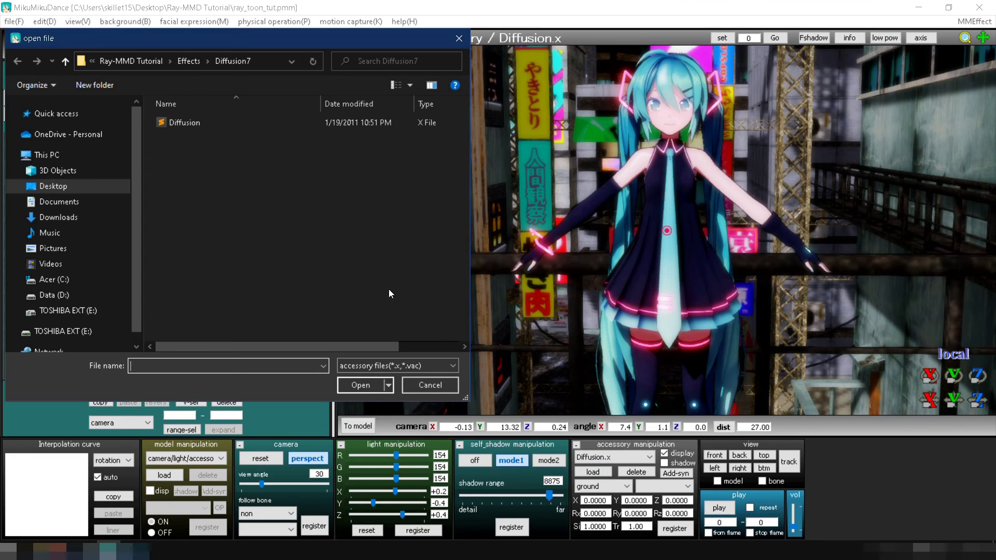
pyautogui.click(189, 60)
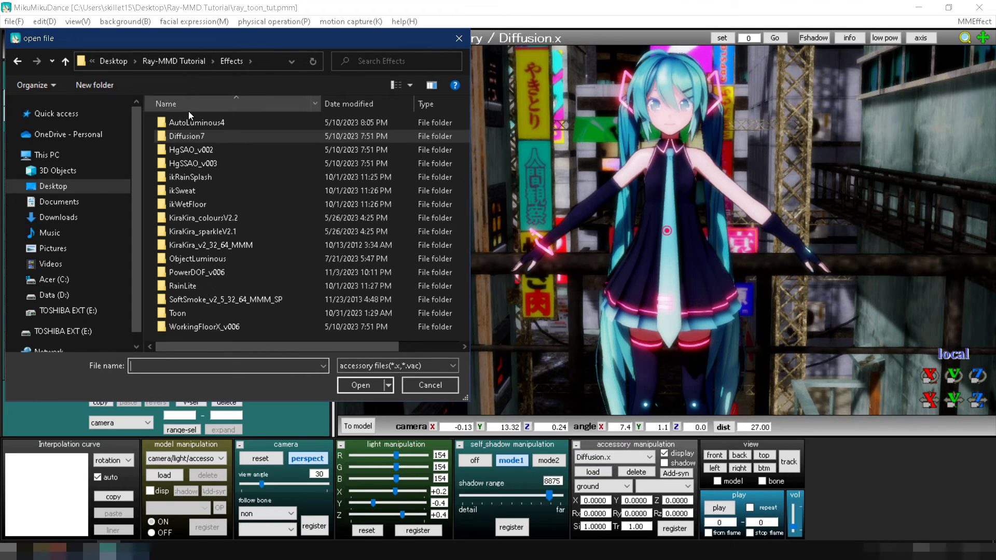
pyautogui.doubleClick(191, 272)
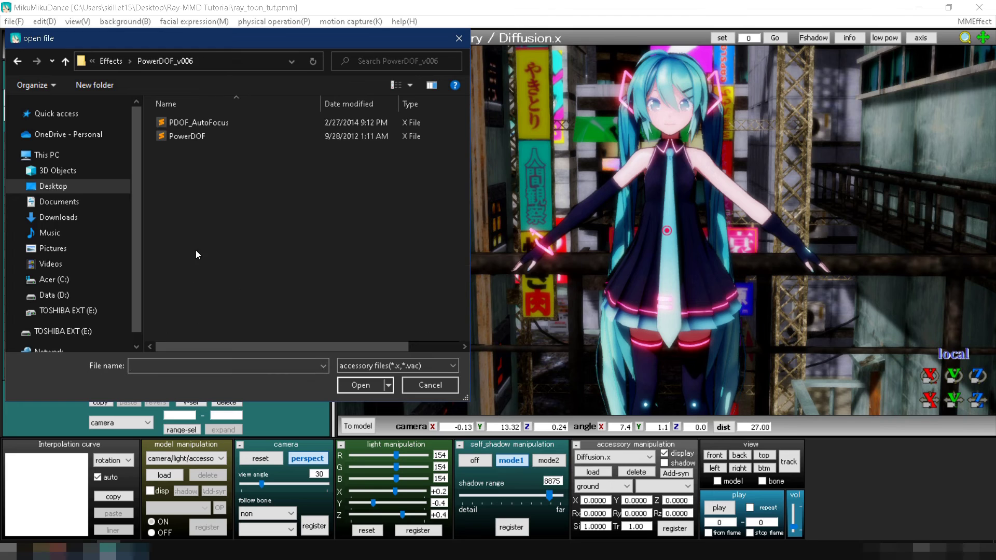
pyautogui.doubleClick(200, 136)
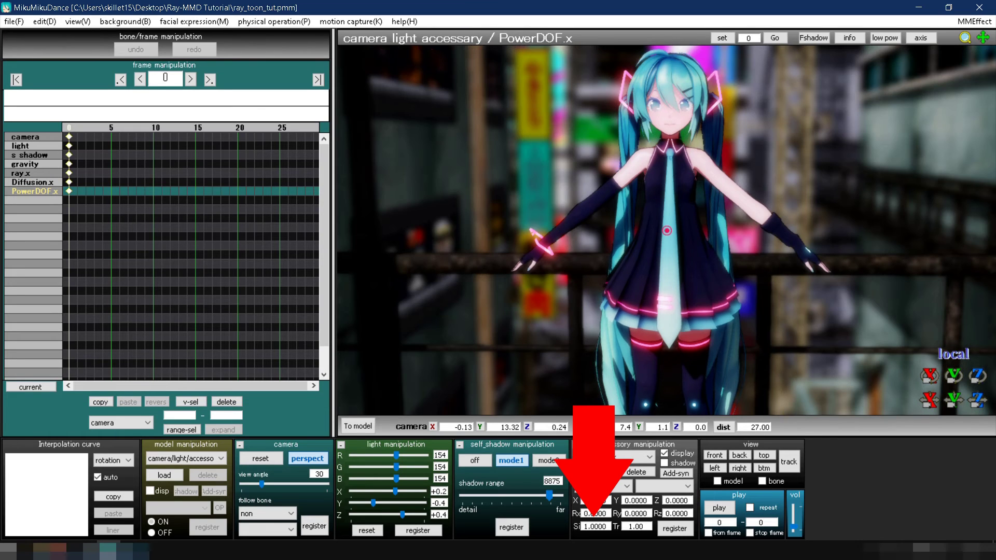
# Set the PowerDOF.x accessory's Si value to 0.1 and register it at frame 0.
pyautogui.doubleClick(586, 527)
pyautogui.write('0.1')
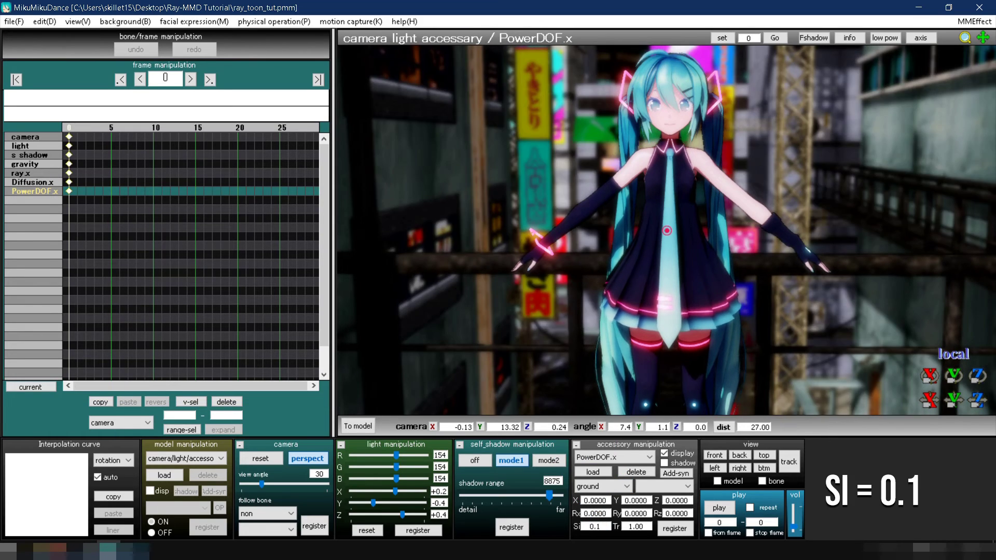
pyautogui.click(672, 528)
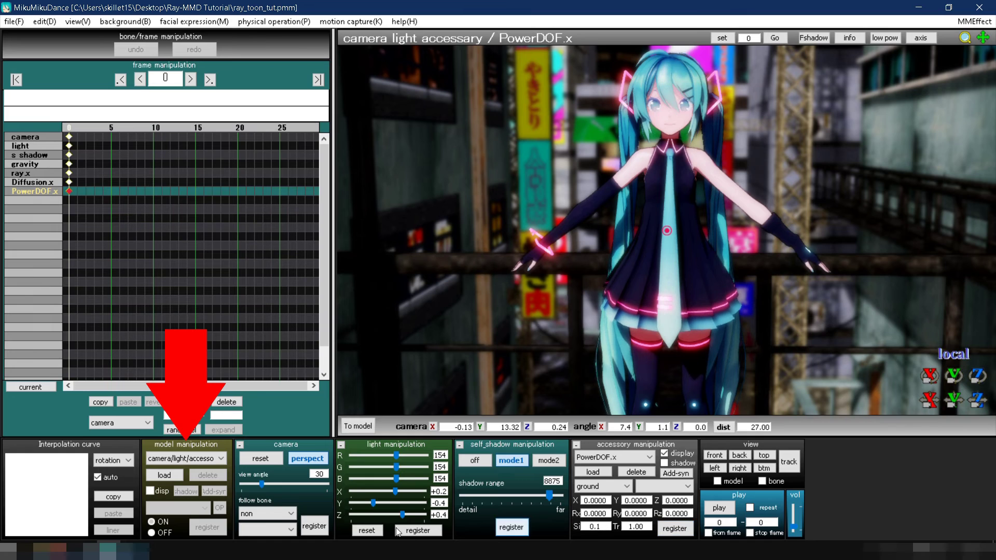
# Load the MultiEdge.pmd model from the Effects > Toon > MultiEdge_v_0_2_5 folder.
pyautogui.click(157, 476)
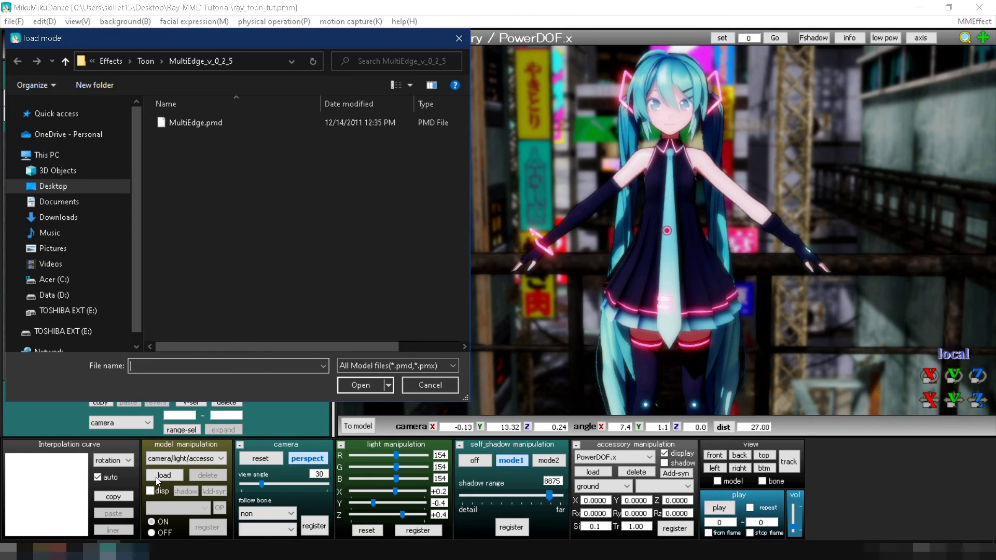
pyautogui.click(145, 62)
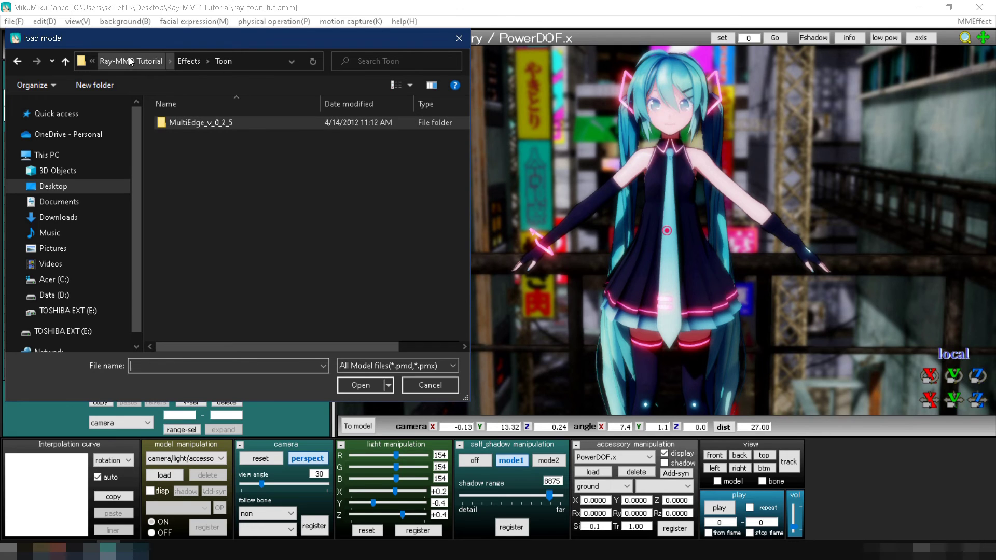
pyautogui.doubleClick(186, 124)
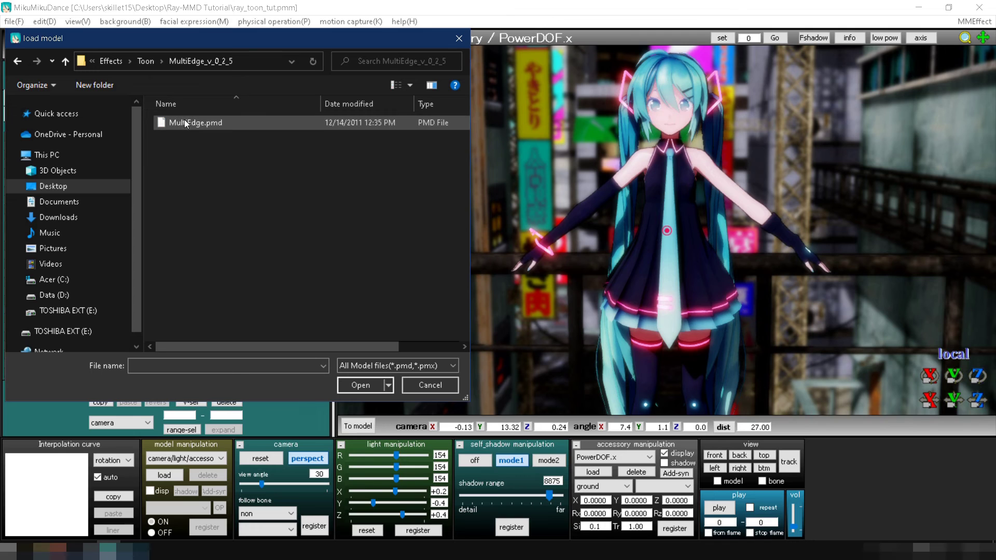
pyautogui.doubleClick(185, 122)
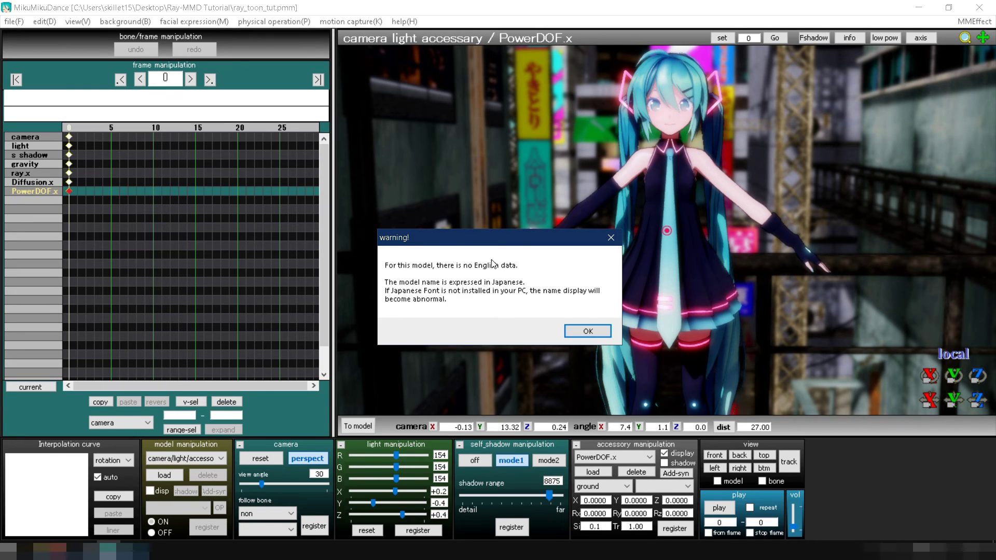
pyautogui.click(583, 327)
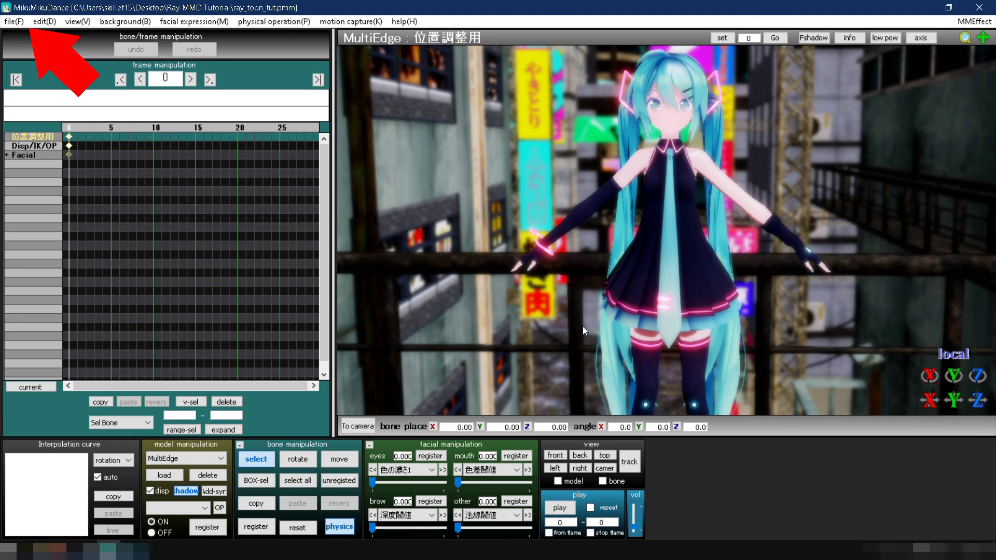
# Load the MultiEdge表情.vmd motion data from the Effects > Toon folder onto the MultiEdge model.
pyautogui.click(14, 21)
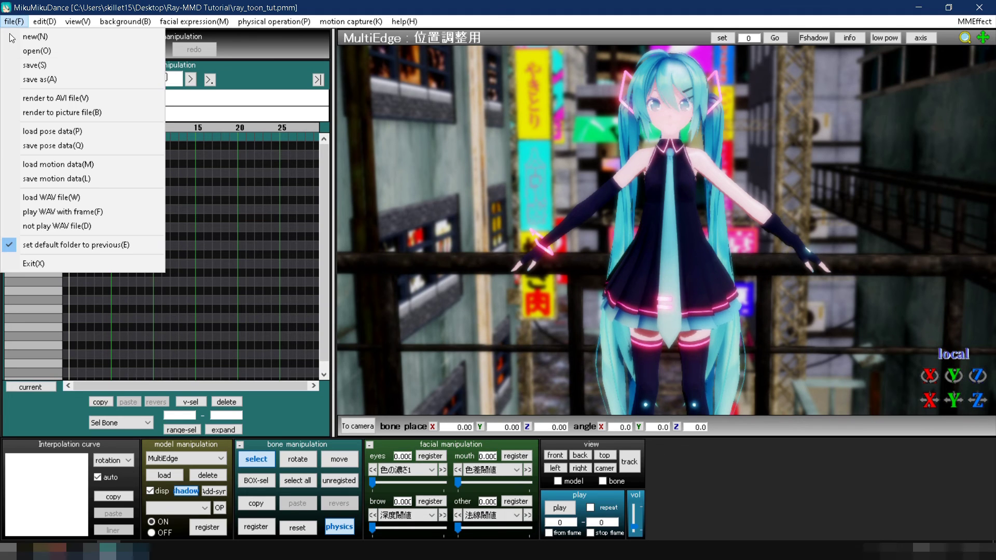
pyautogui.click(42, 165)
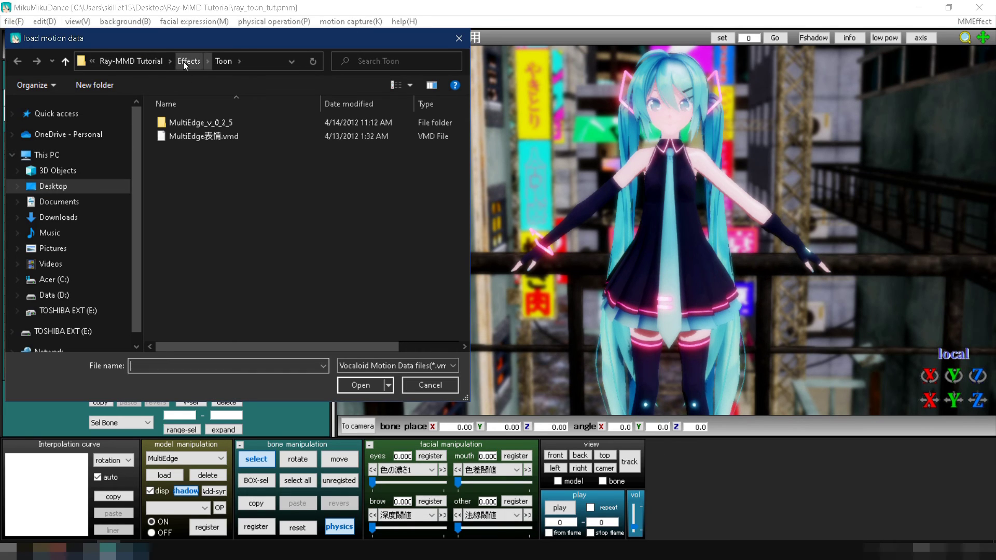
pyautogui.click(182, 61)
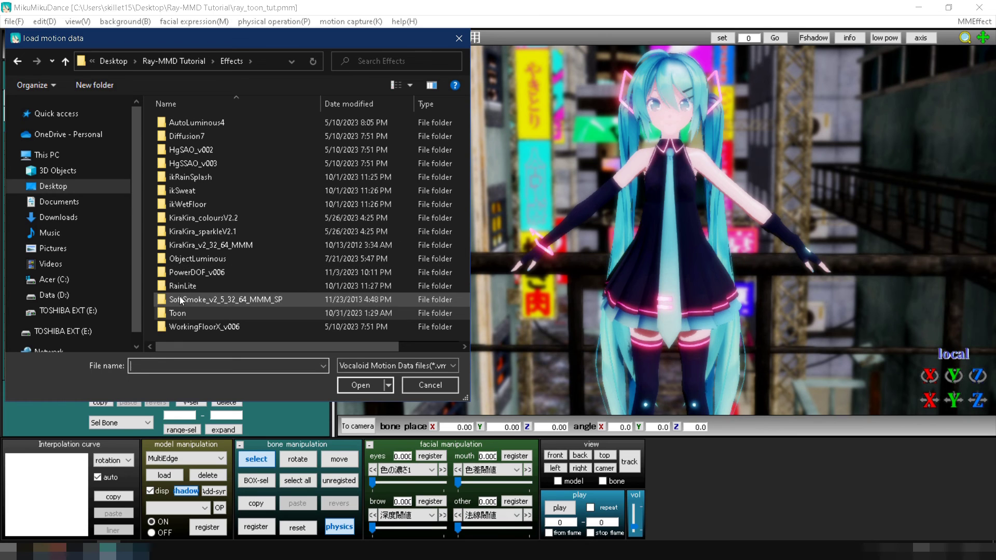
pyautogui.doubleClick(183, 313)
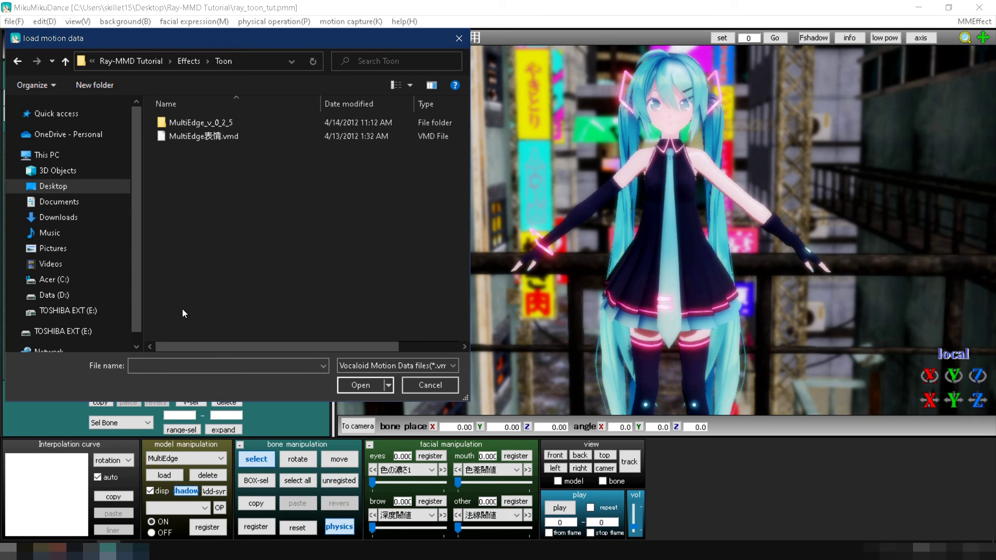
pyautogui.doubleClick(202, 139)
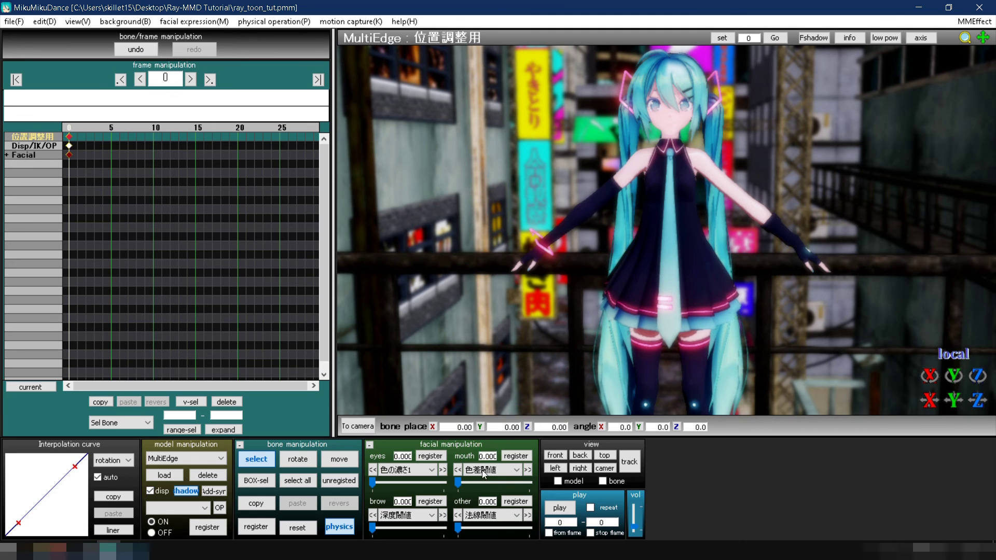
# Set the MultiEdge model's 色差閾値 morph to 0.6, register it at frame 0 and return to camera mode.
pyautogui.click(486, 480)
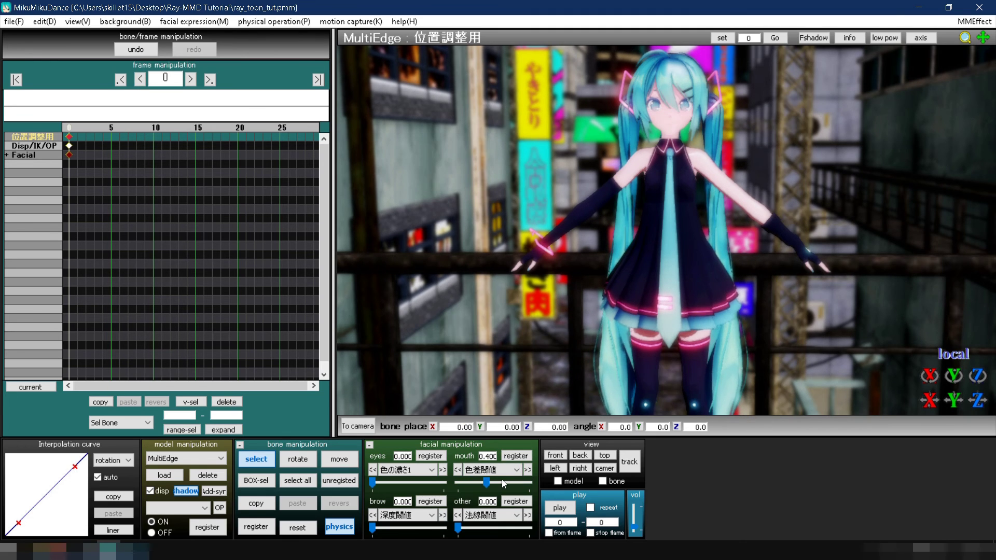
pyautogui.click(502, 480)
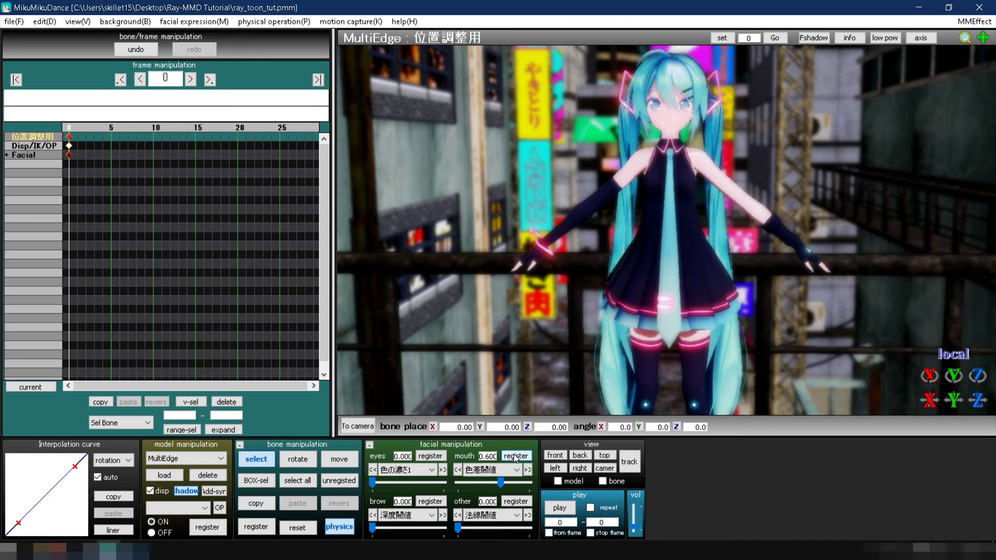
pyautogui.click(515, 456)
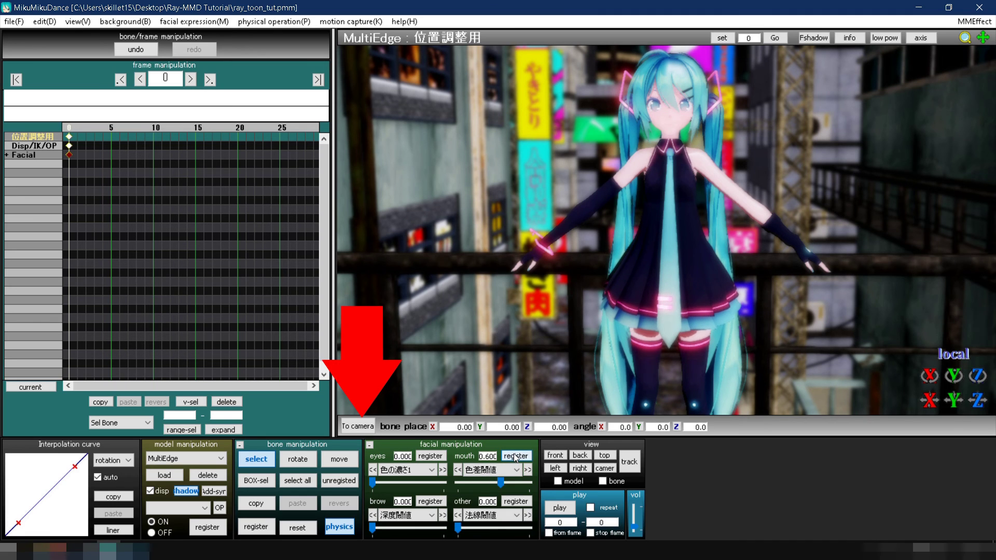
pyautogui.click(358, 427)
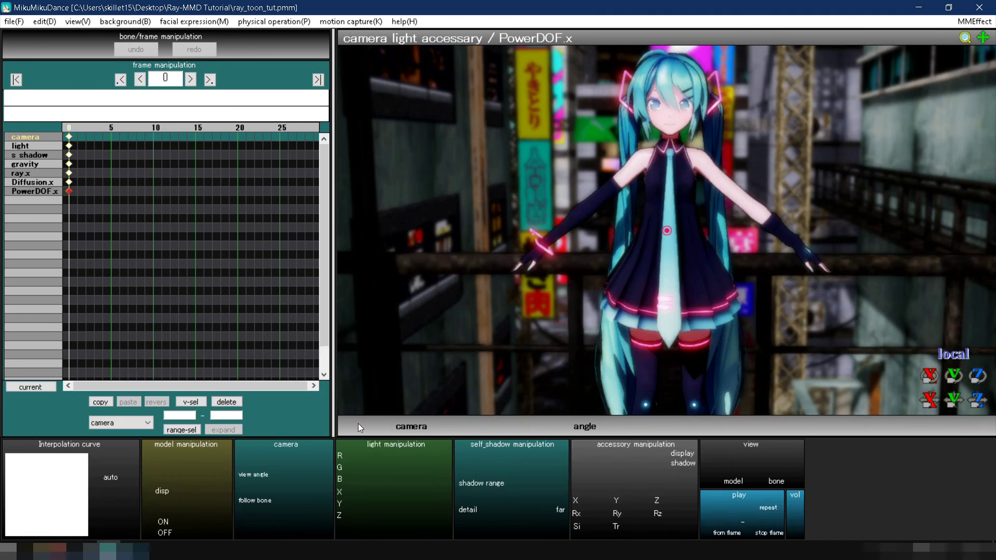